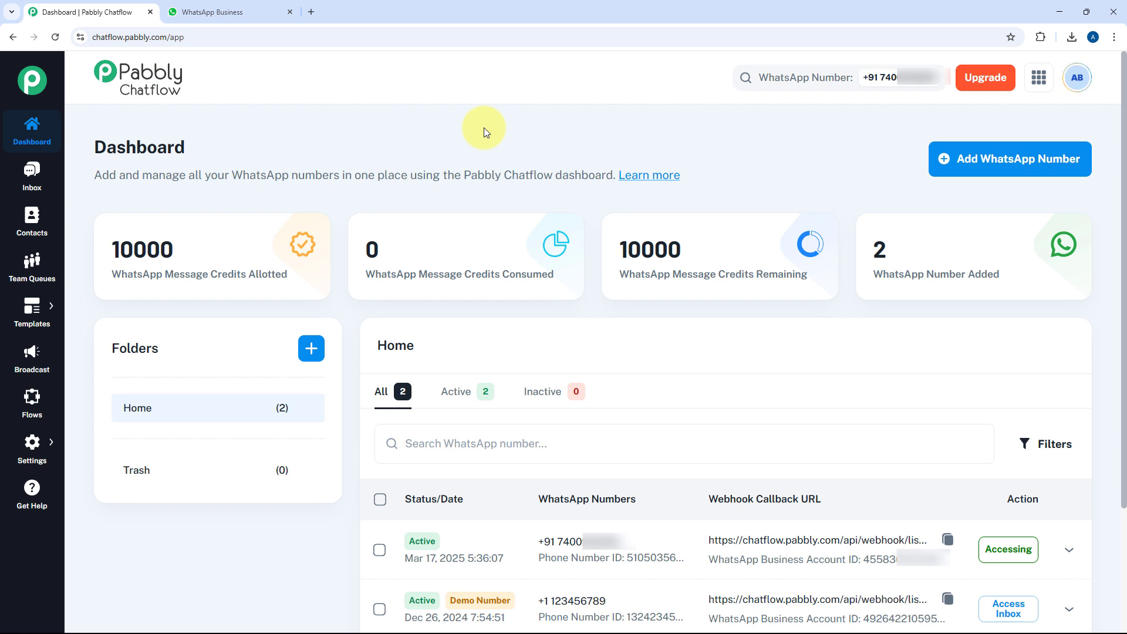
Start a new contact list in Contacts and name it New Lead
{"action": "left_click", "coordinate": [31, 221]}
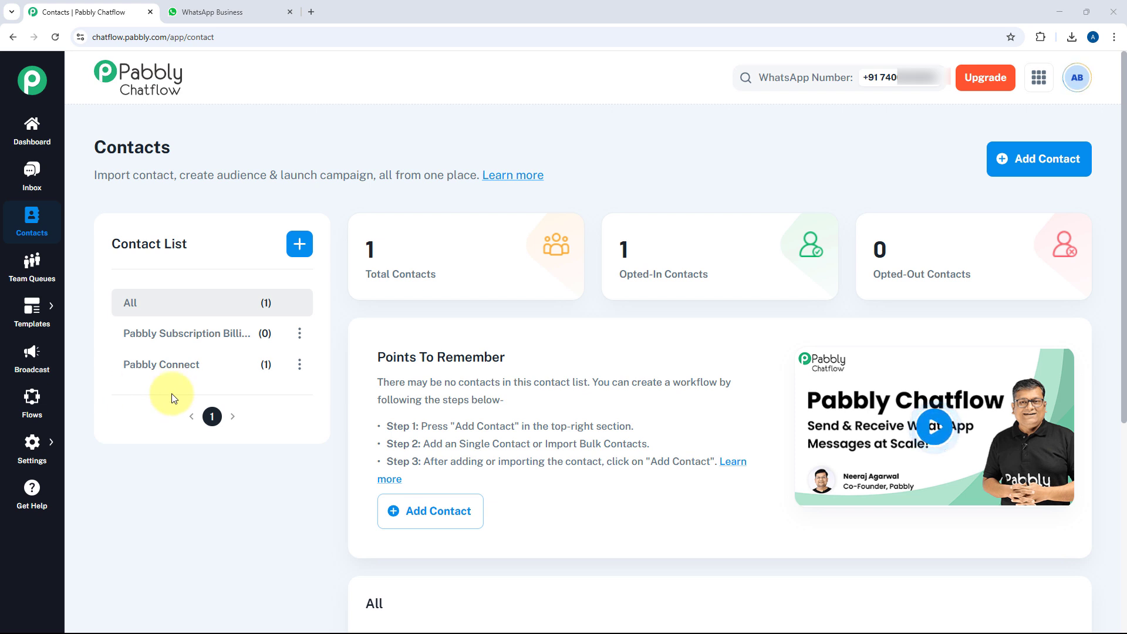
{"action": "left_click", "coordinate": [301, 246]}
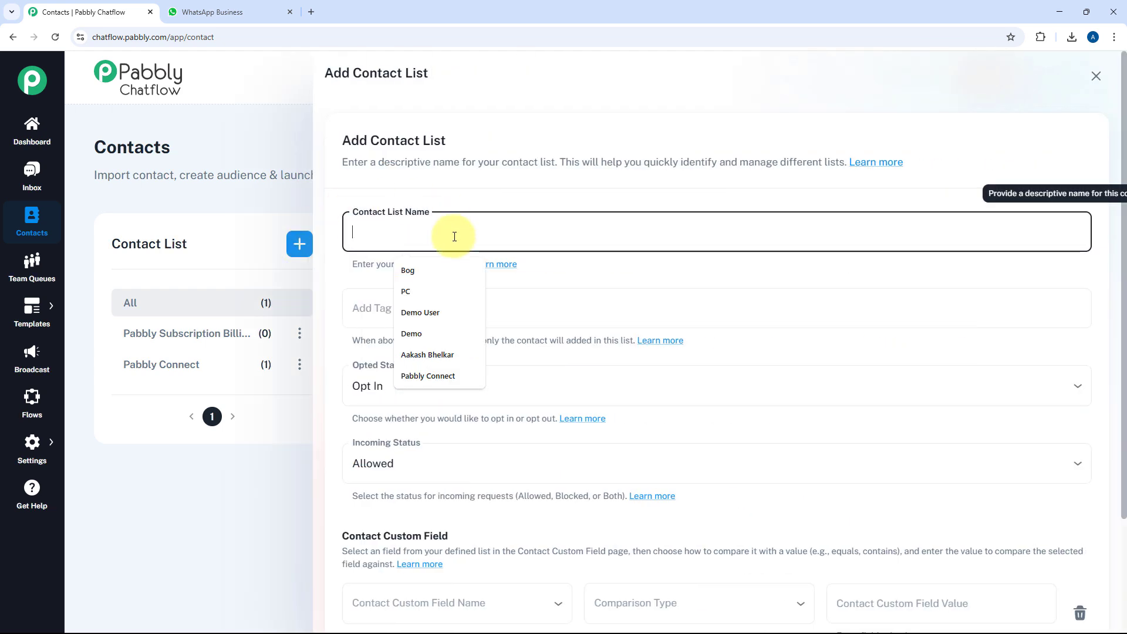
{"action": "type", "text": "New "}
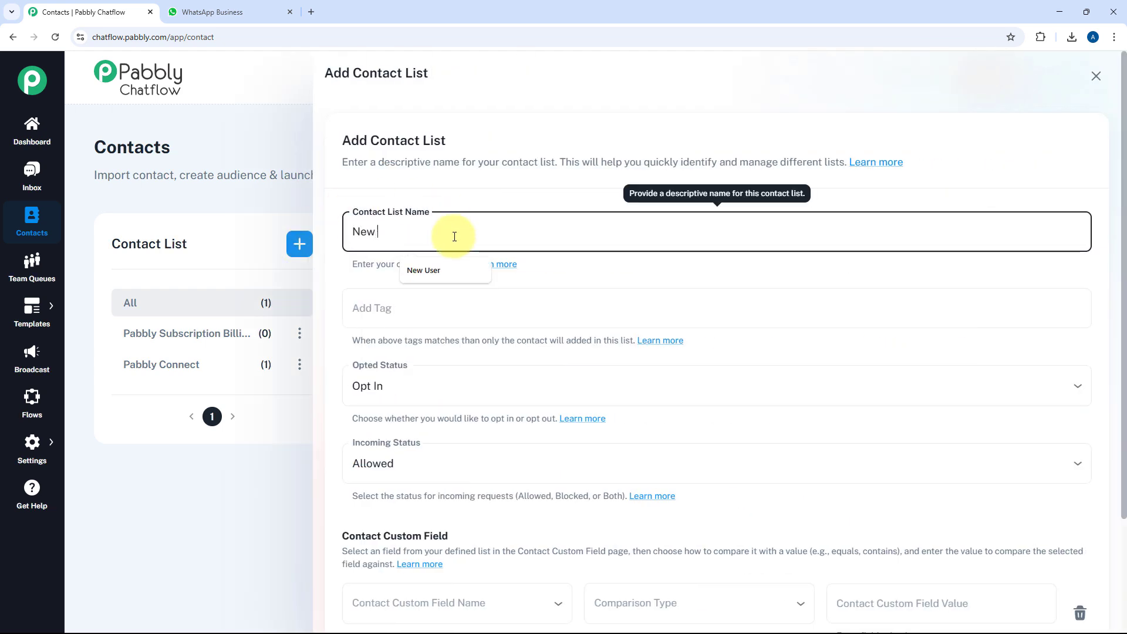
{"action": "type", "text": "Lead"}
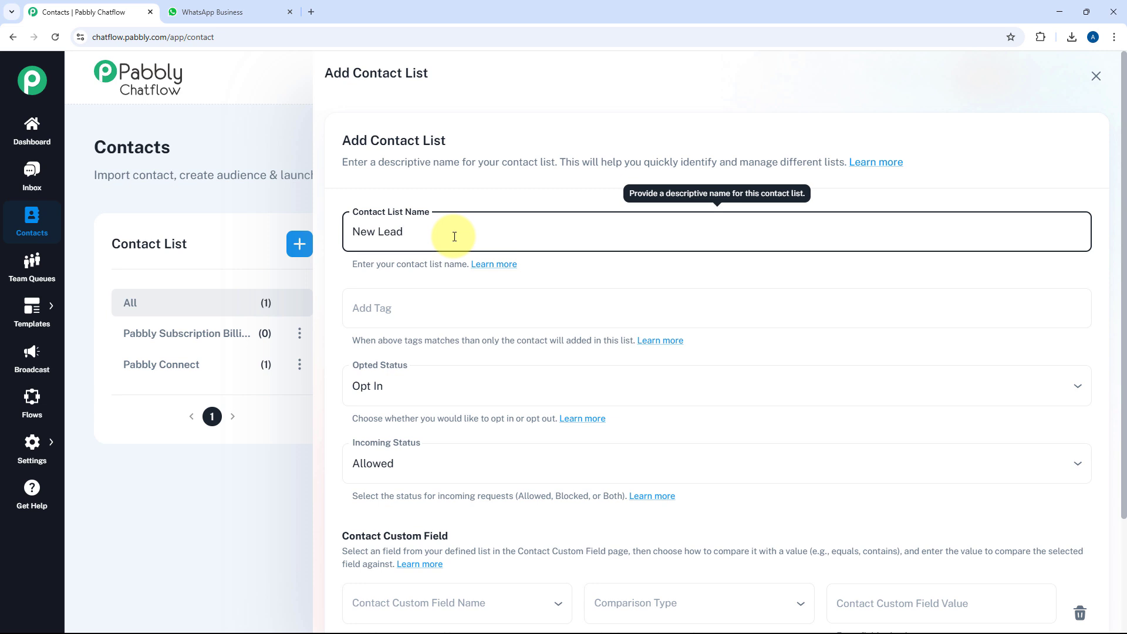
Add the New_Lead tag as the condition for contacts included in the New Lead list
{"action": "left_click", "coordinate": [471, 318]}
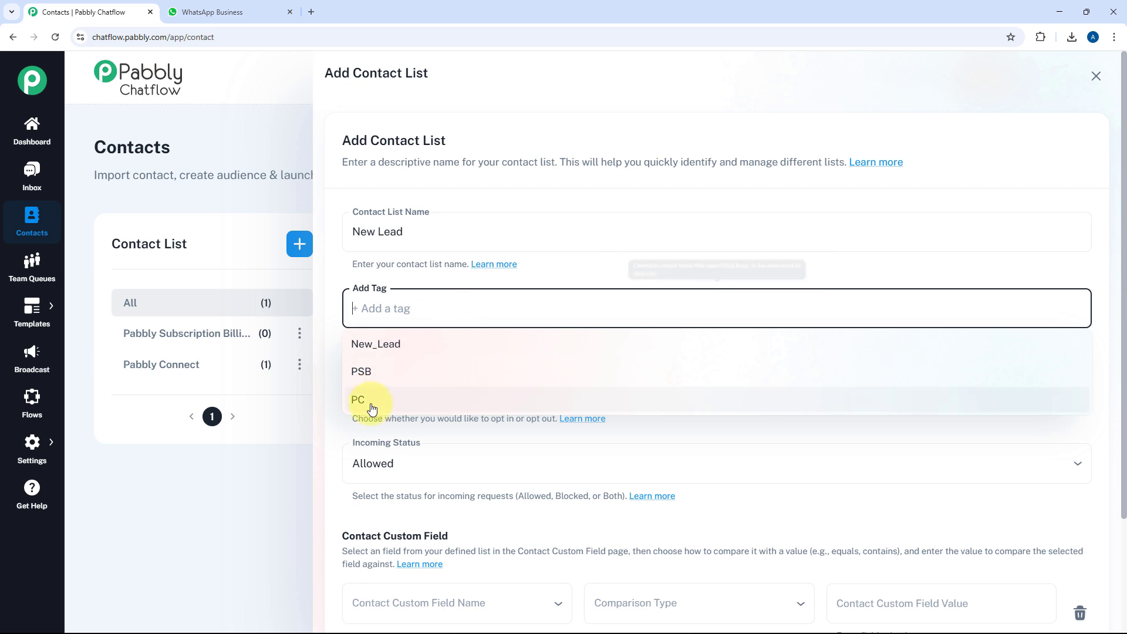
{"action": "left_click", "coordinate": [376, 351]}
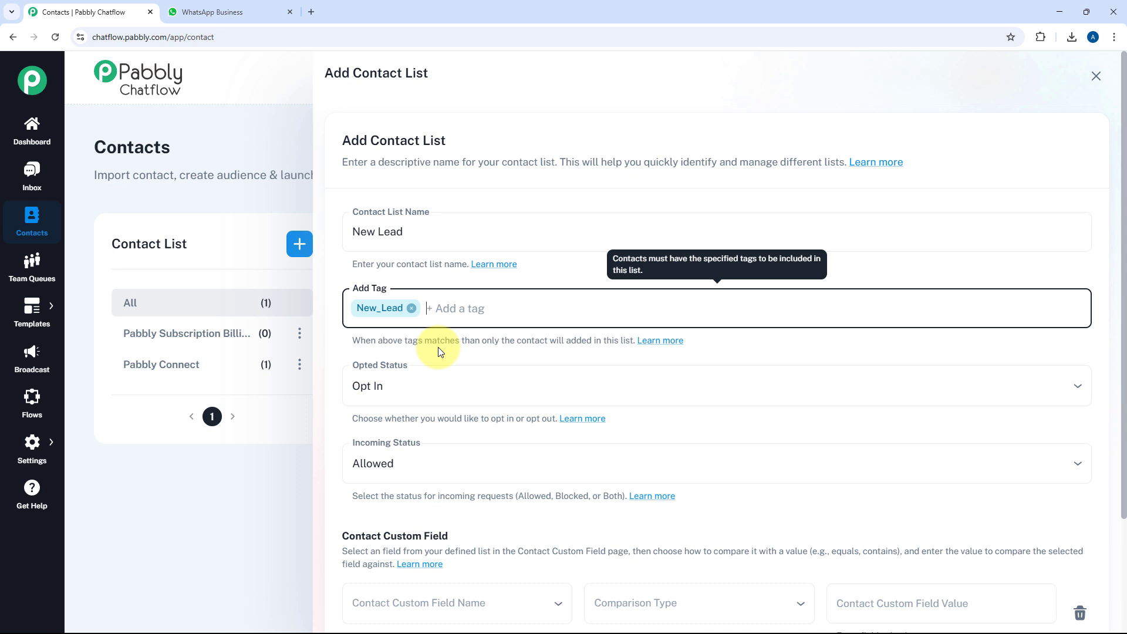
{"action": "left_click", "coordinate": [473, 309]}
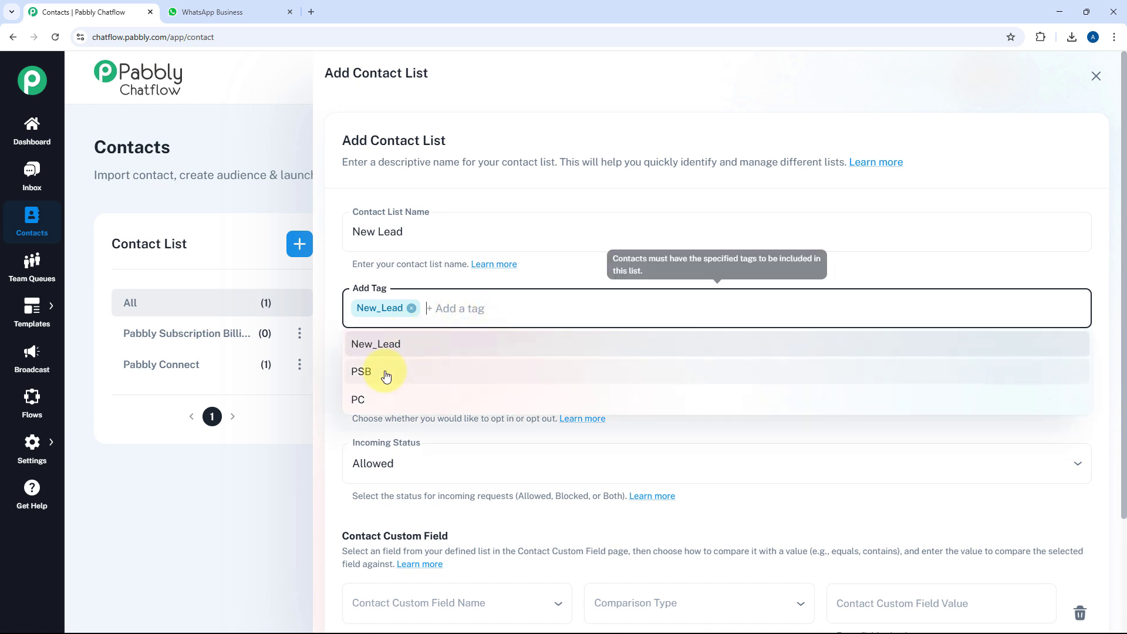
{"action": "left_click", "coordinate": [385, 372]}
{"action": "left_click", "coordinate": [457, 309]}
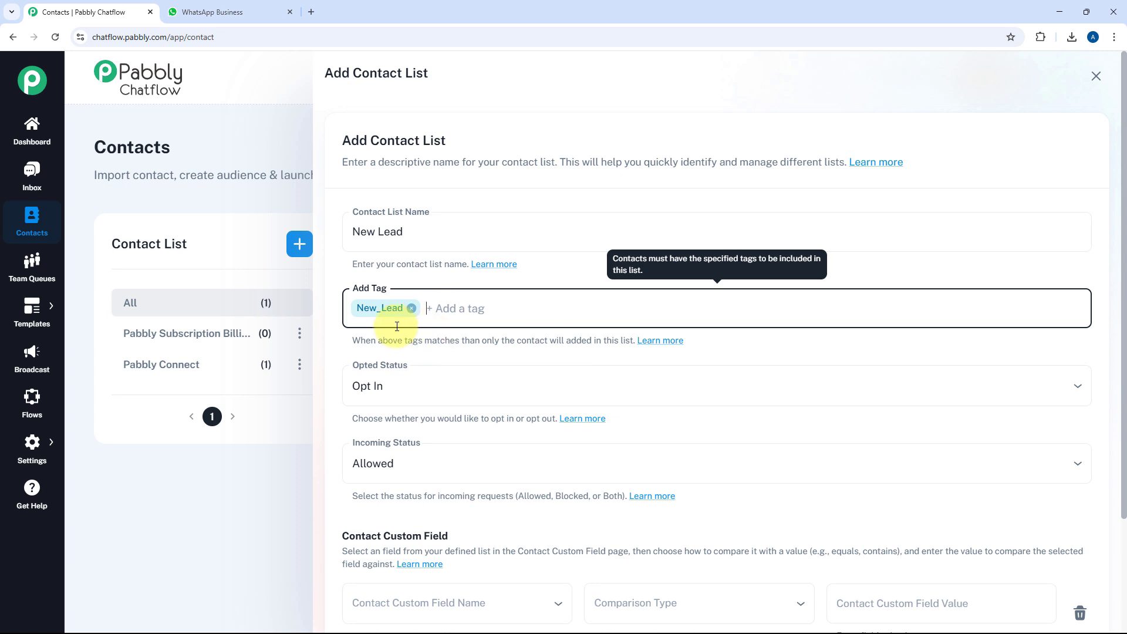
Keep the list's incoming status at Allowed, leave the custom field condition empty, and create the contact list
{"action": "scroll", "coordinate": [385, 244], "scroll_direction": "down", "scroll_amount": 2}
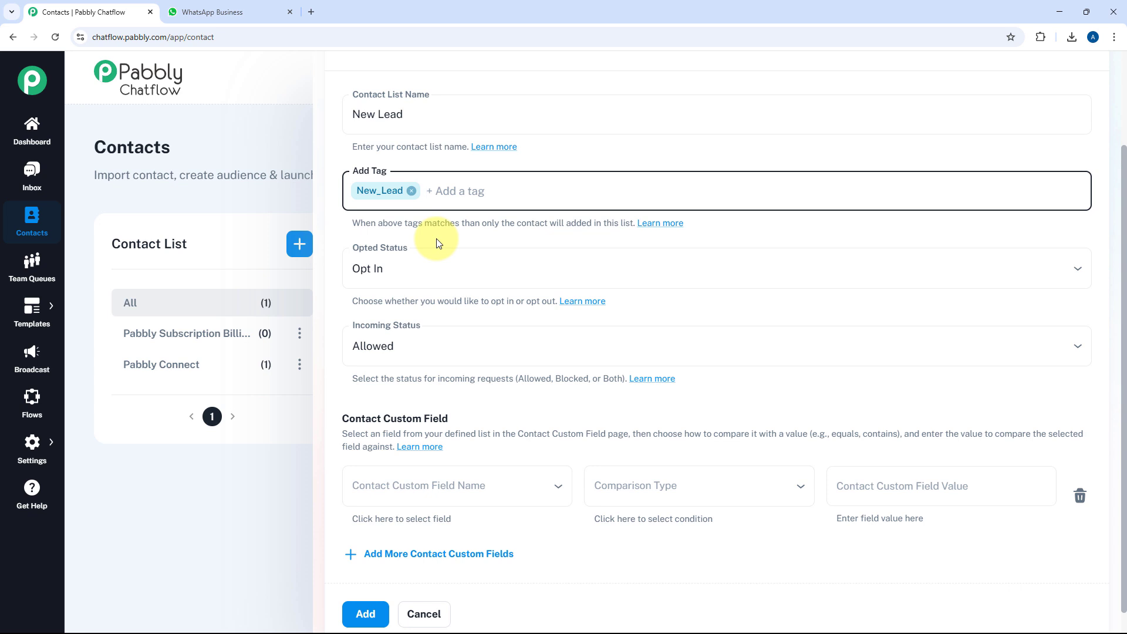
{"action": "scroll", "coordinate": [437, 242], "scroll_direction": "down", "scroll_amount": 1}
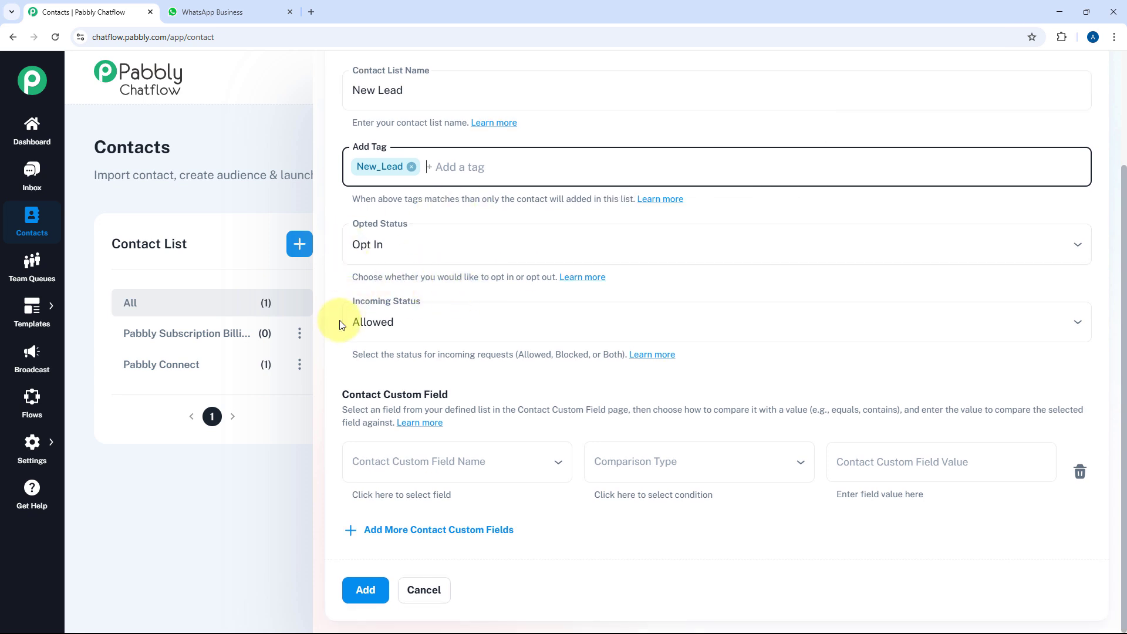
{"action": "left_click", "coordinate": [495, 327]}
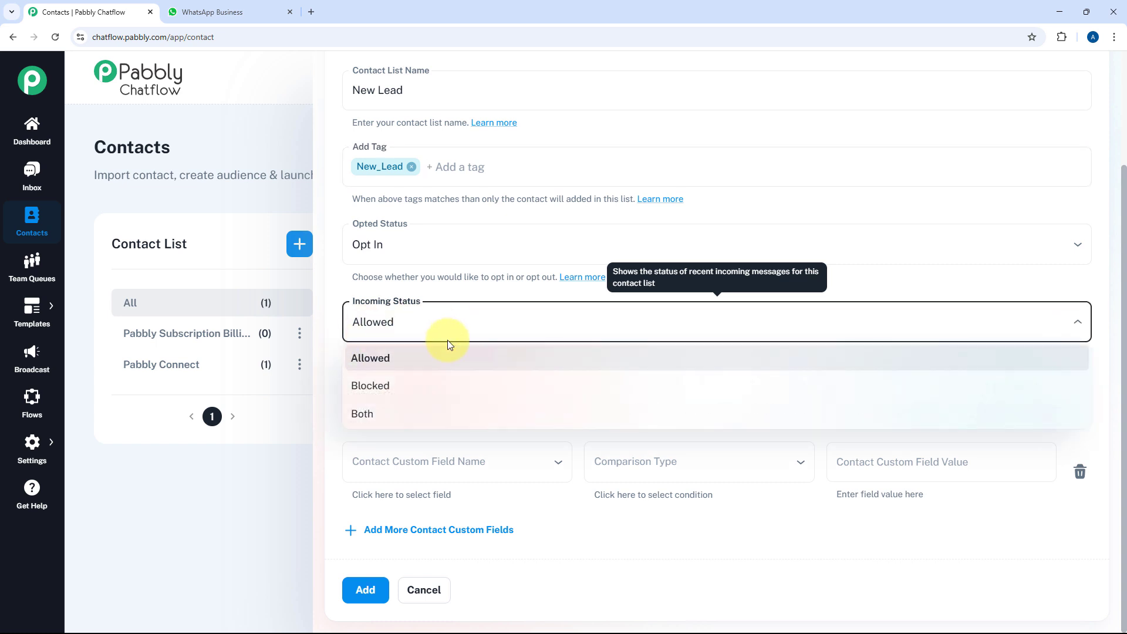
{"action": "left_click", "coordinate": [327, 348]}
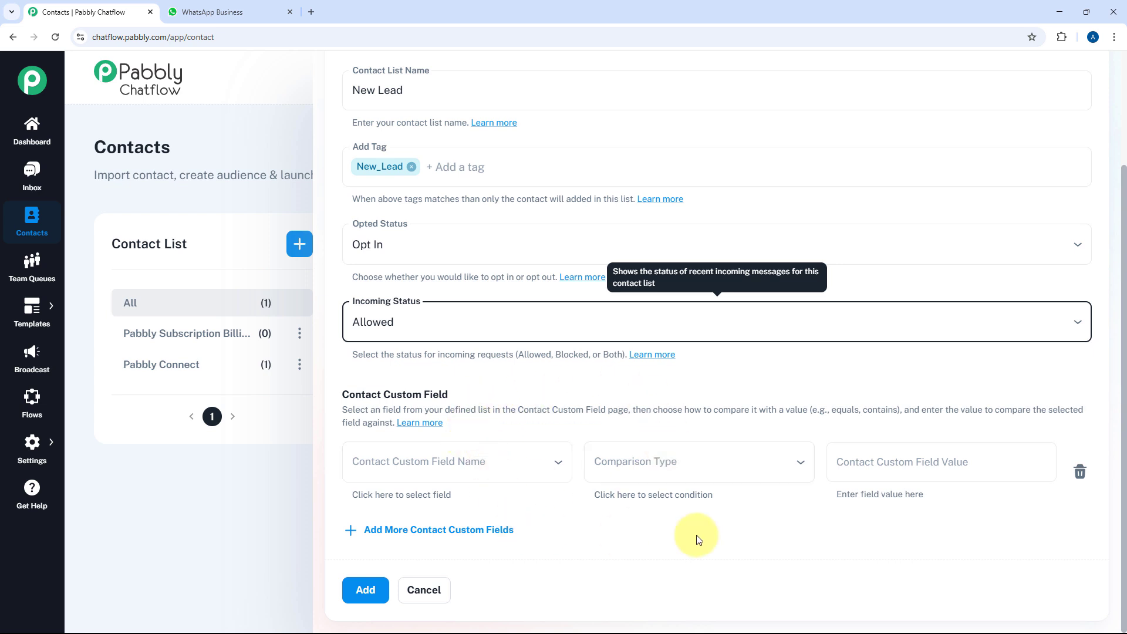
{"action": "left_click", "coordinate": [684, 374]}
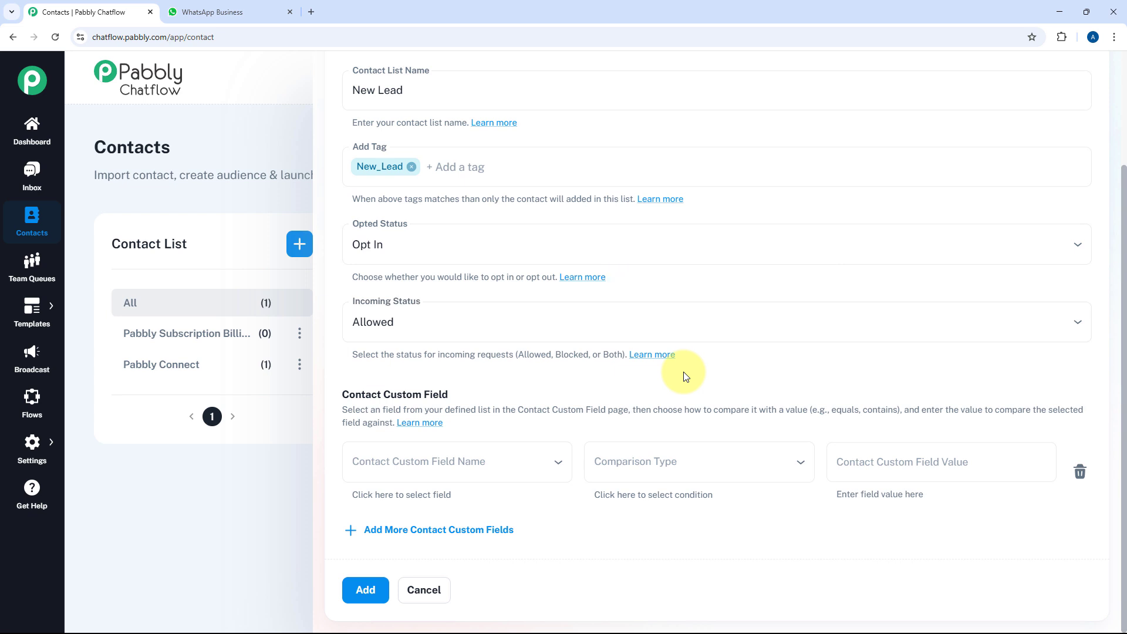
{"action": "scroll", "coordinate": [531, 287], "scroll_direction": "up", "scroll_amount": 3}
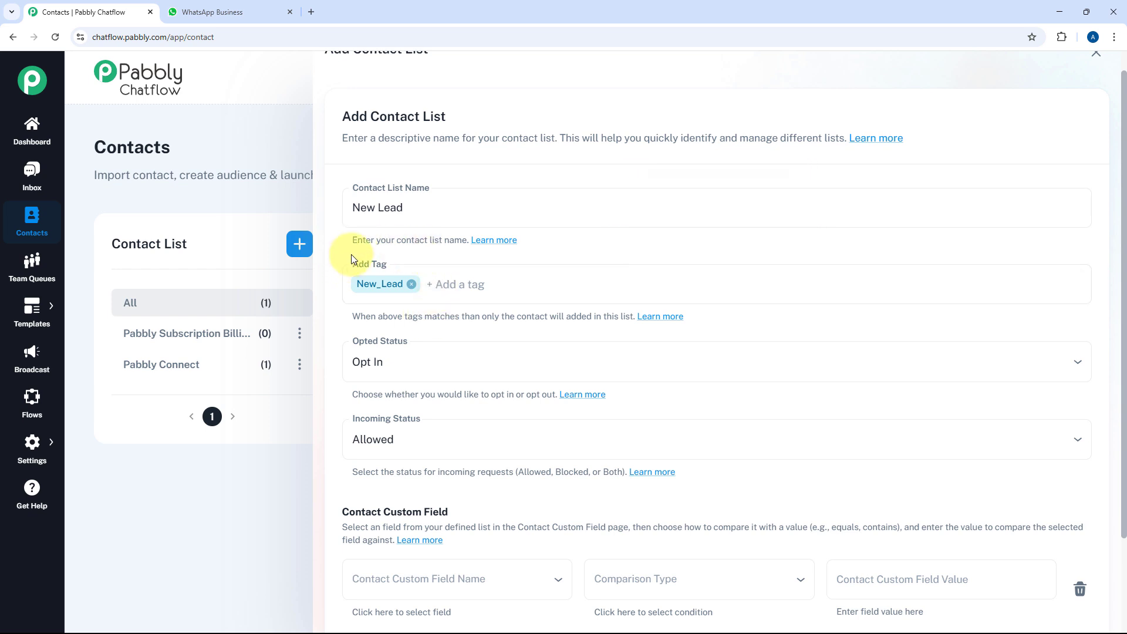
{"action": "scroll", "coordinate": [352, 493], "scroll_direction": "down", "scroll_amount": 2}
{"action": "left_click", "coordinate": [366, 591]}
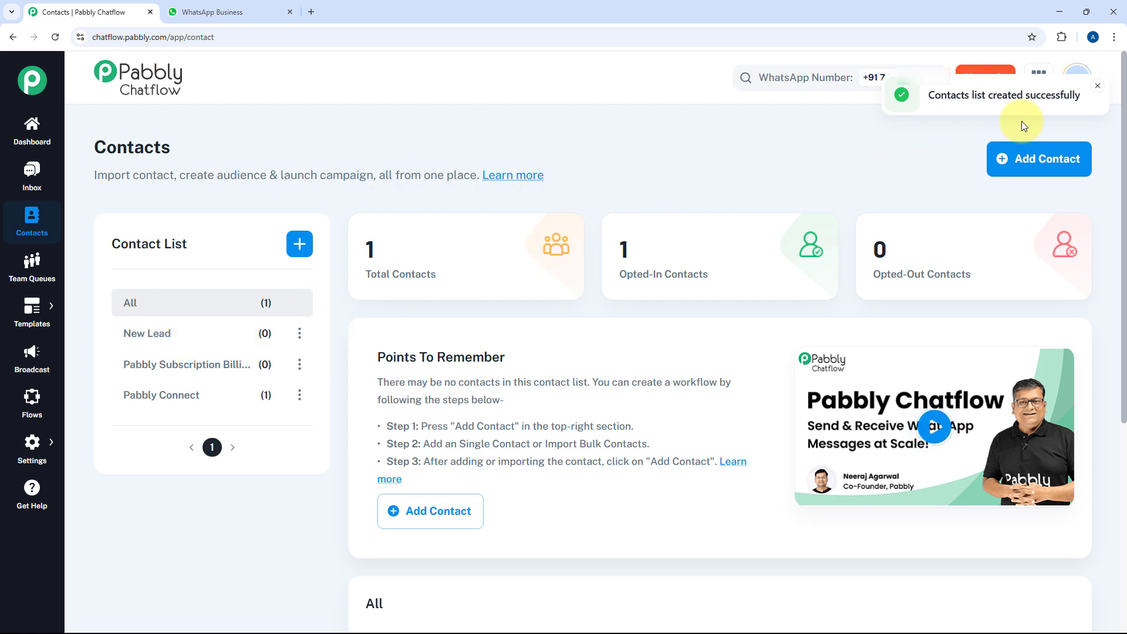
Start adding a single contact and enter the contact's mobile number
{"action": "left_click", "coordinate": [1020, 166]}
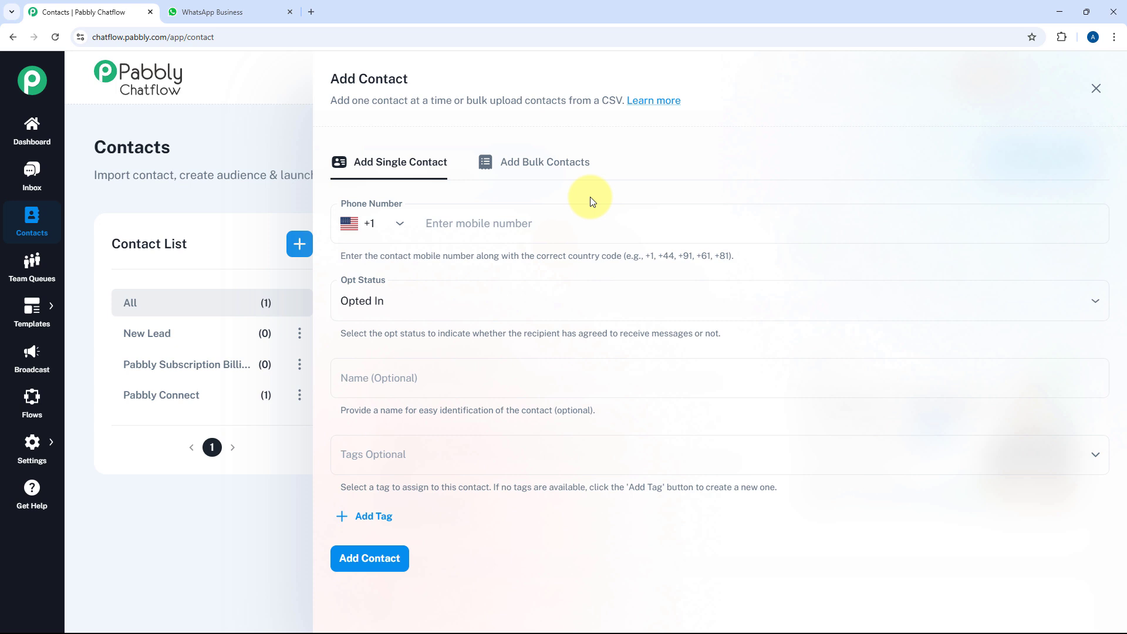
{"action": "left_click", "coordinate": [532, 167]}
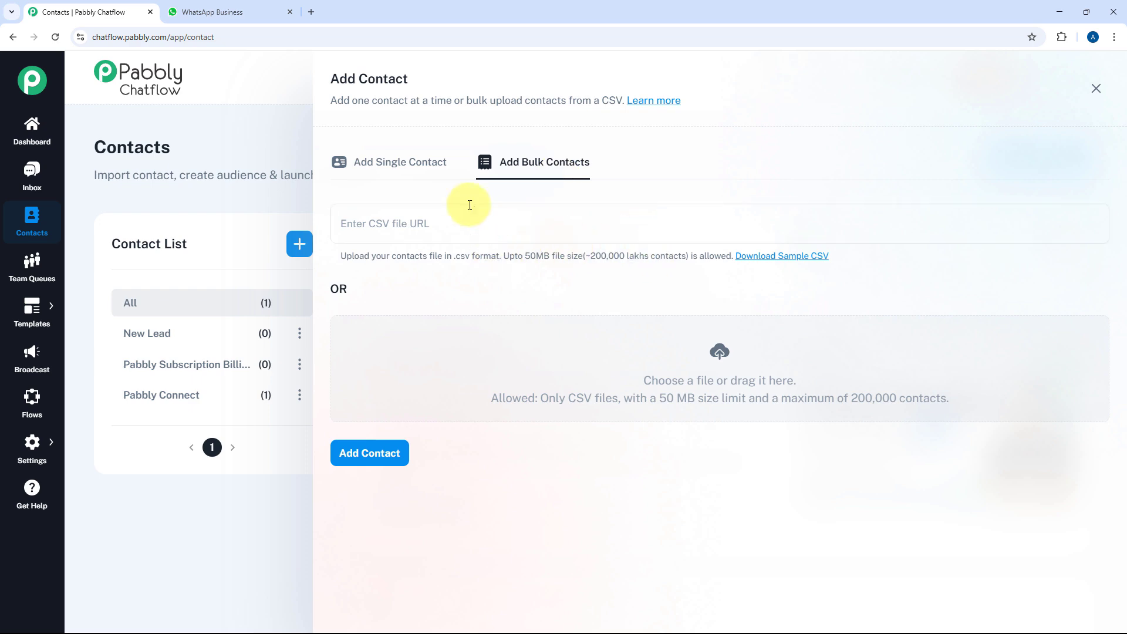
{"action": "left_click", "coordinate": [440, 178]}
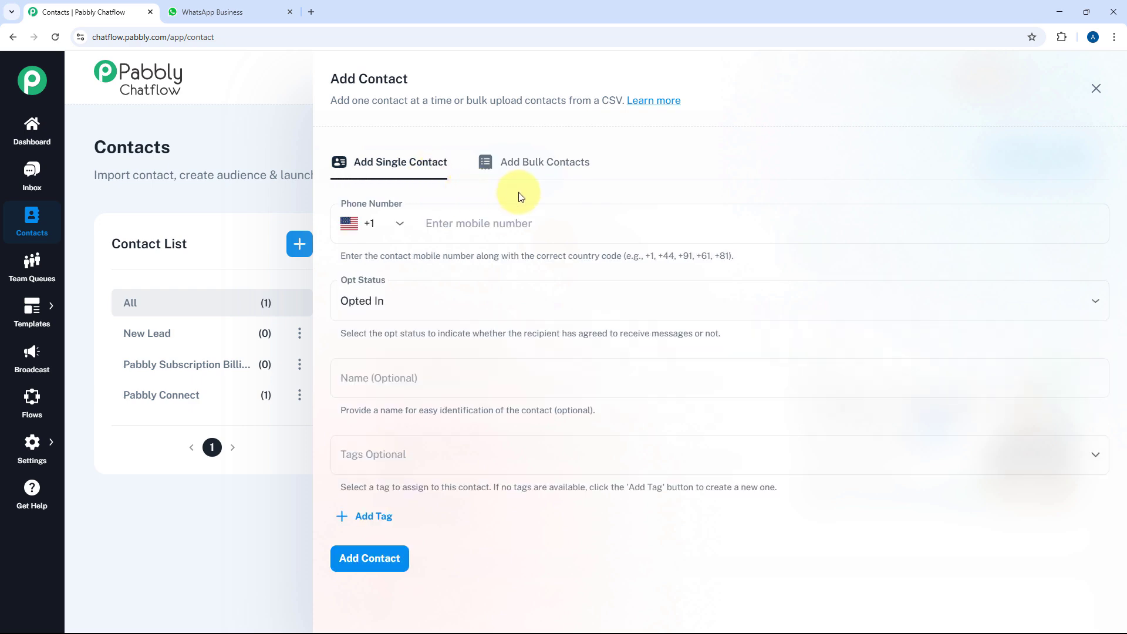
{"action": "left_click", "coordinate": [515, 223]}
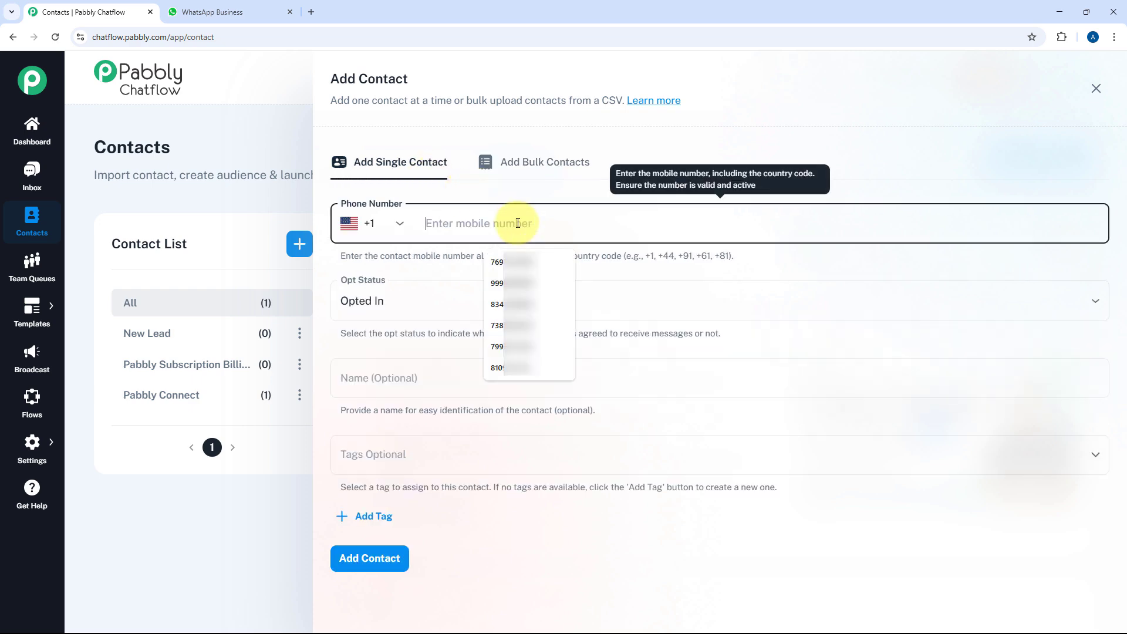
{"action": "type", "text": "9340"}
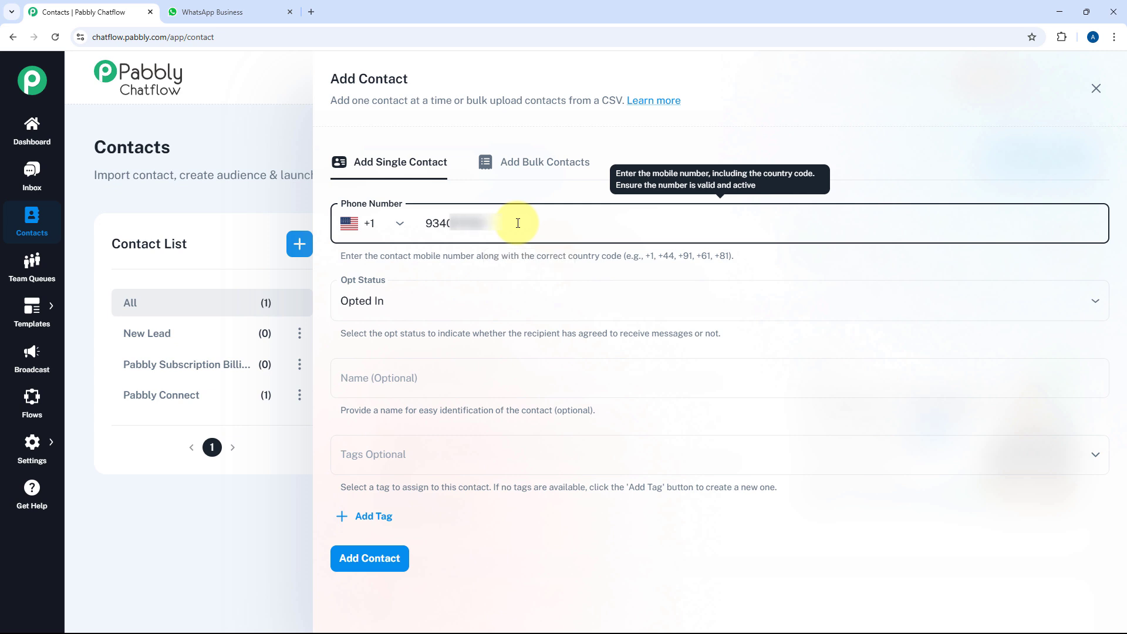
Set the country code of the contact's phone number to India (+91)
{"action": "left_click", "coordinate": [399, 223]}
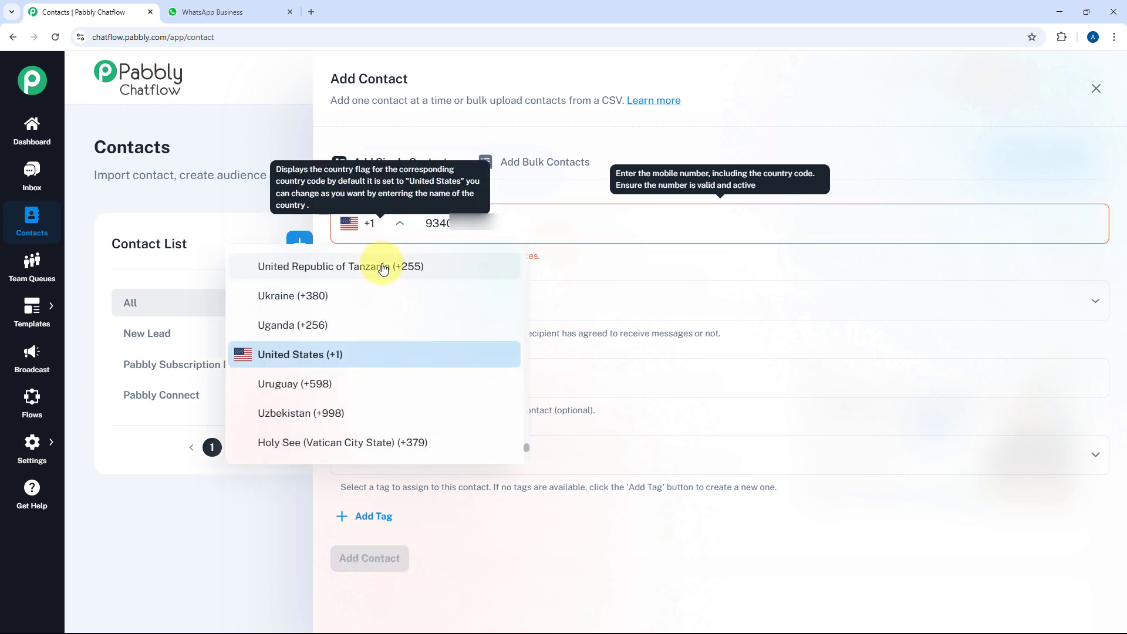
{"action": "scroll", "coordinate": [382, 276], "scroll_direction": "up", "scroll_amount": 10}
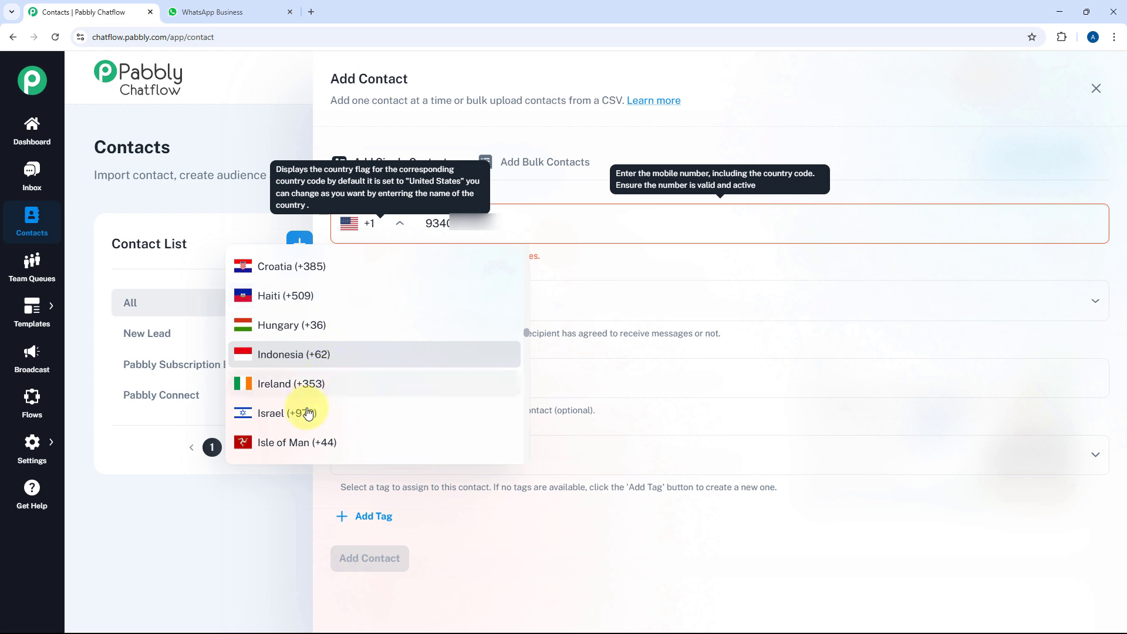
{"action": "scroll", "coordinate": [299, 358], "scroll_direction": "down", "scroll_amount": 2}
{"action": "left_click", "coordinate": [303, 360]}
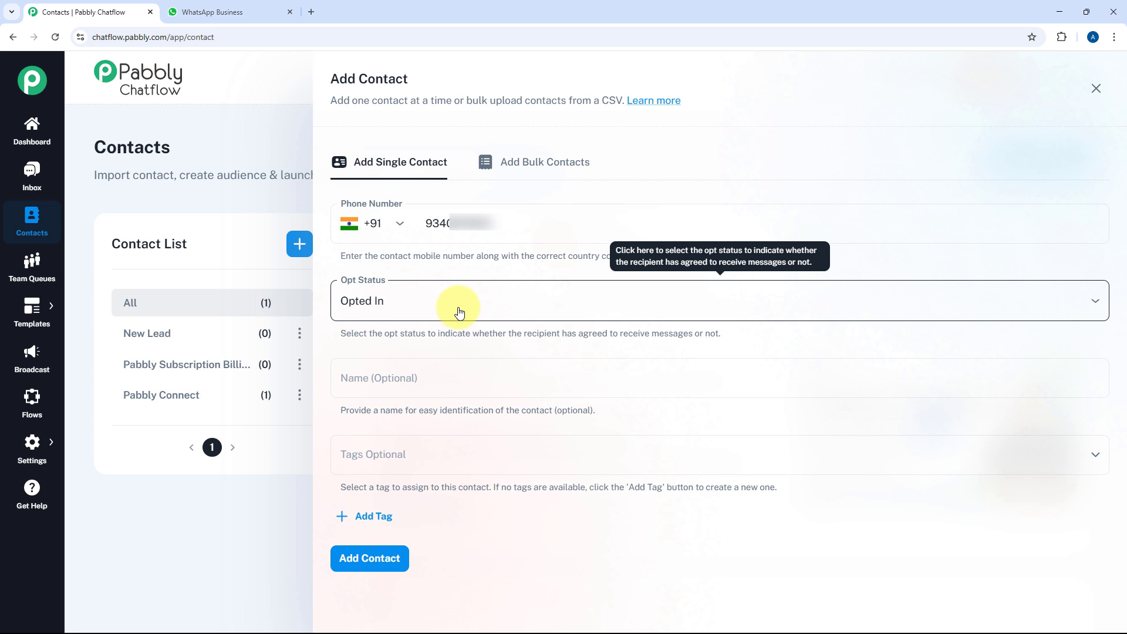
Name the contact Demo User, assign the New_Lead tag, and save the contact
{"action": "left_click", "coordinate": [426, 379]}
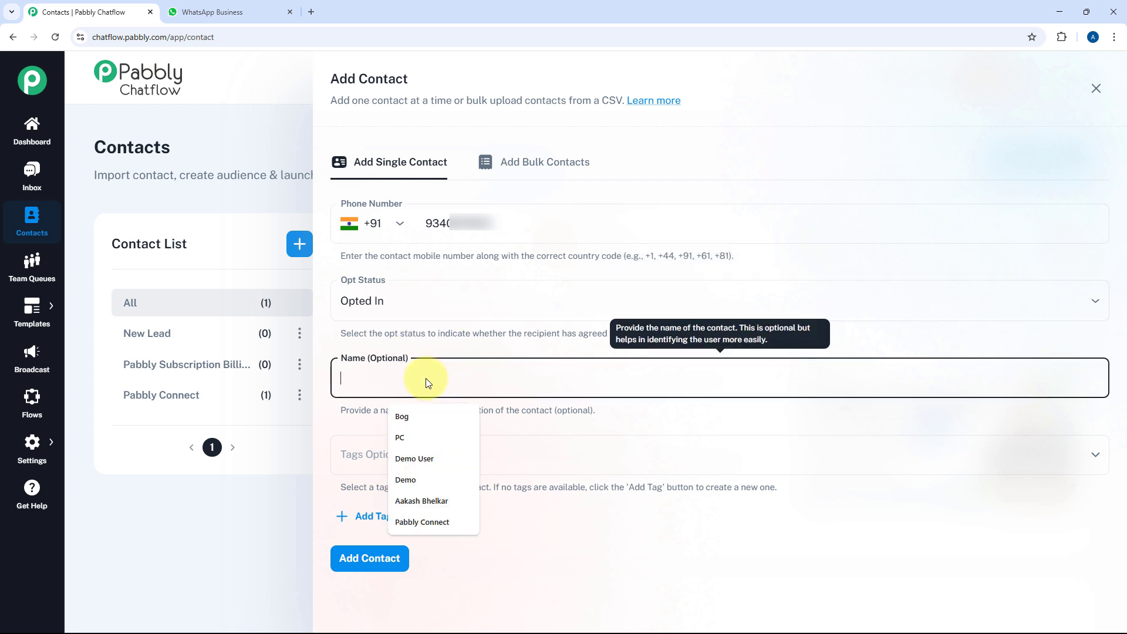
{"action": "type", "text": "Demo User"}
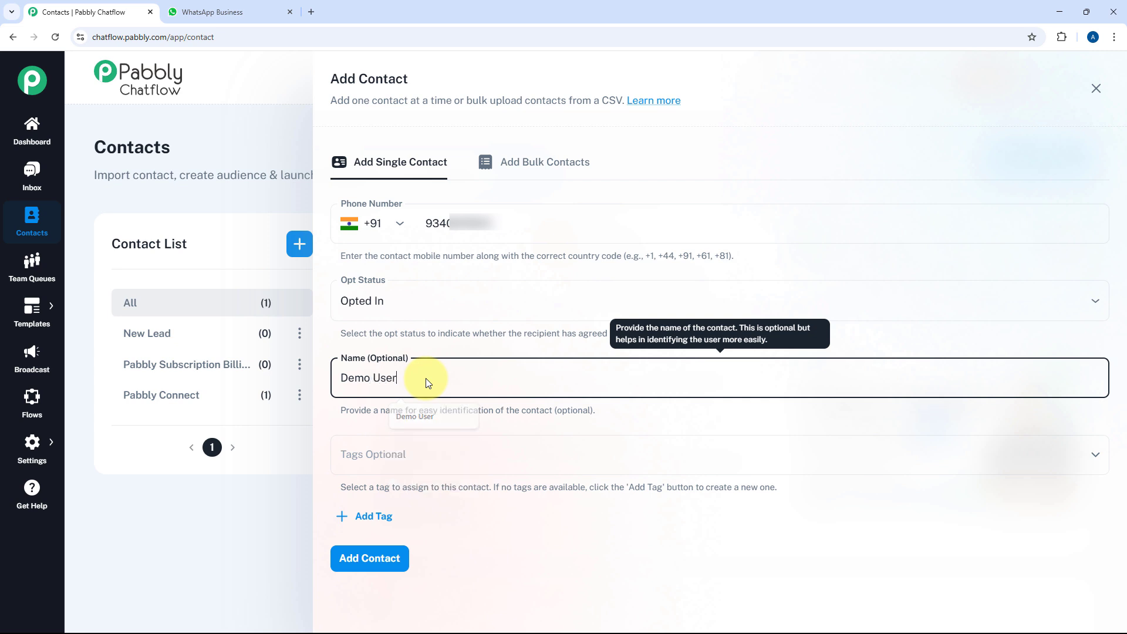
{"action": "left_click", "coordinate": [414, 460]}
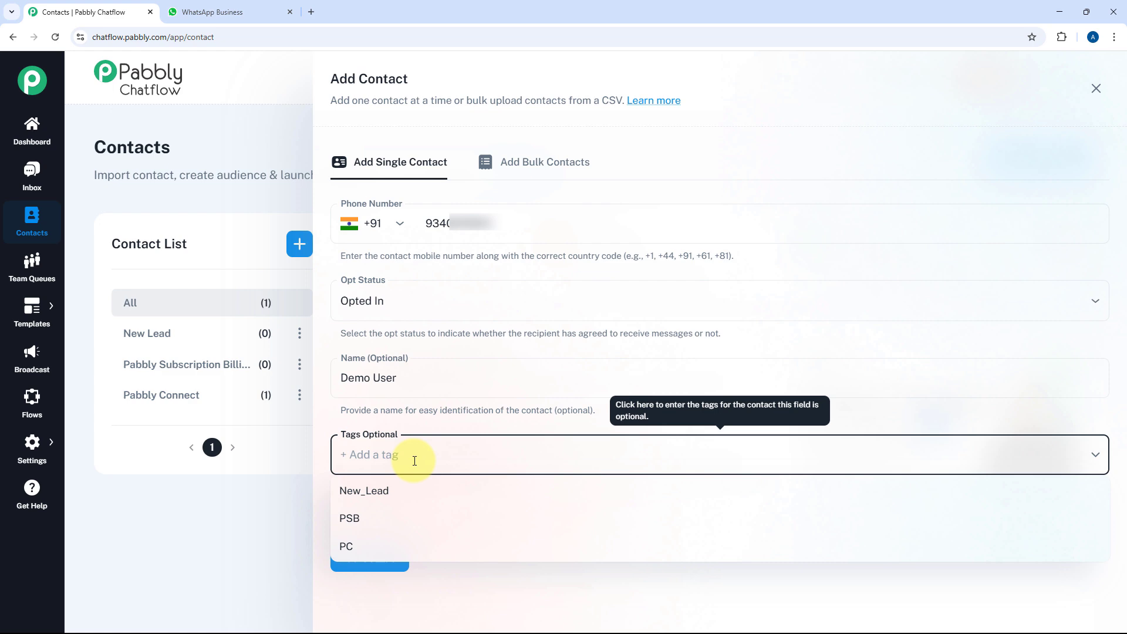
{"action": "left_click", "coordinate": [371, 495]}
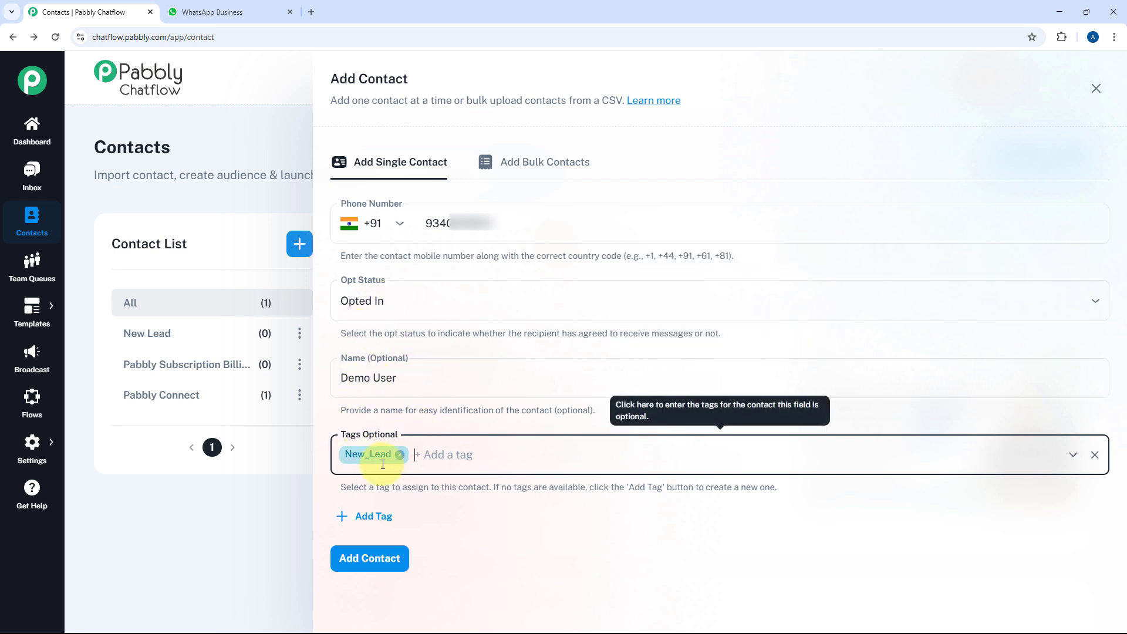
{"action": "left_click", "coordinate": [367, 559]}
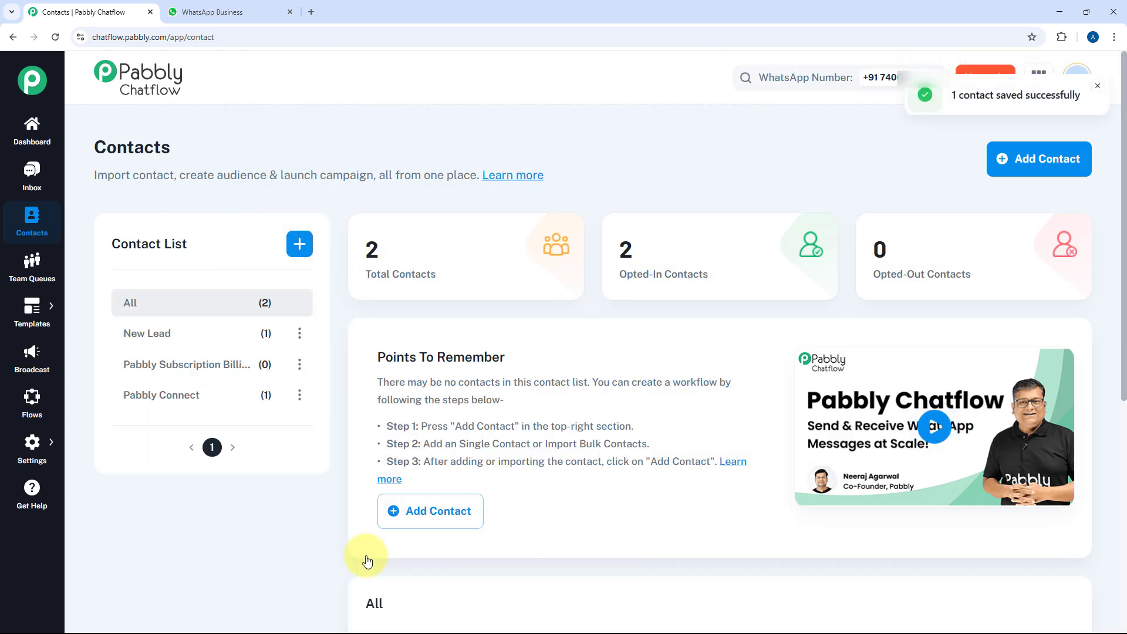
Check the contacts table and the New Lead list for the newly added contact
{"action": "scroll", "coordinate": [347, 459], "scroll_direction": "down", "scroll_amount": 6}
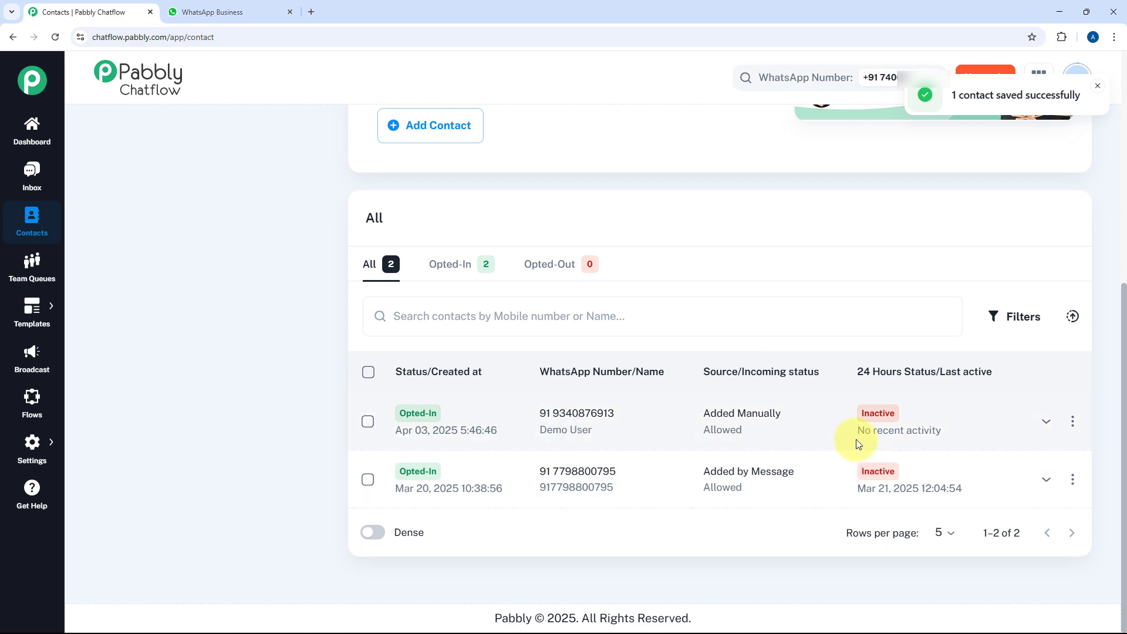
{"action": "scroll", "coordinate": [241, 320], "scroll_direction": "up", "scroll_amount": 6}
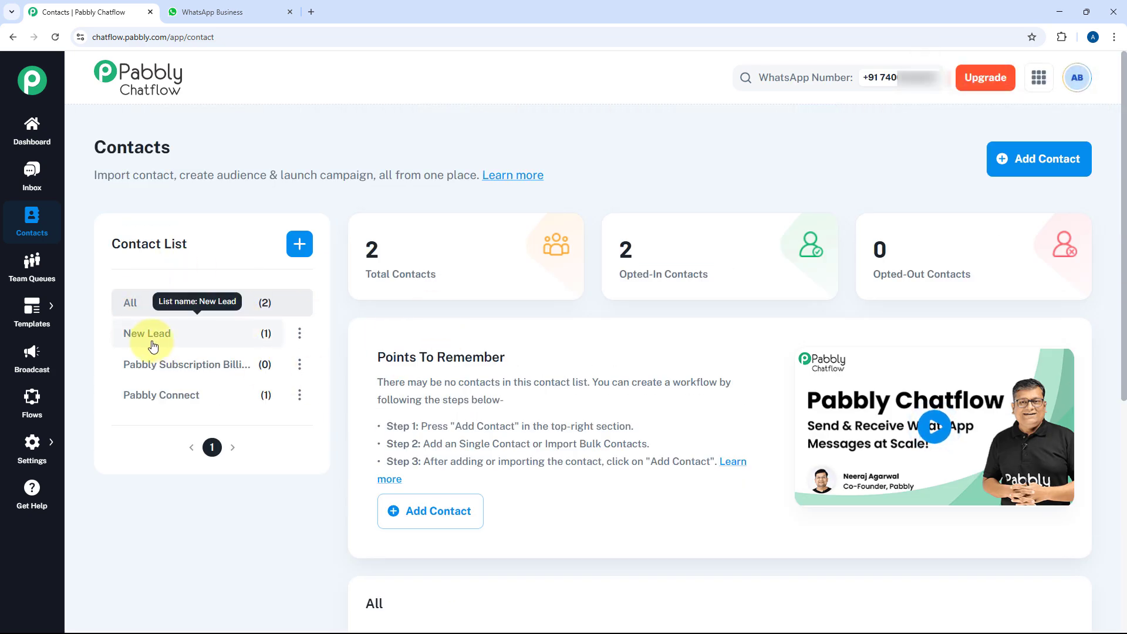
{"action": "left_click", "coordinate": [184, 341]}
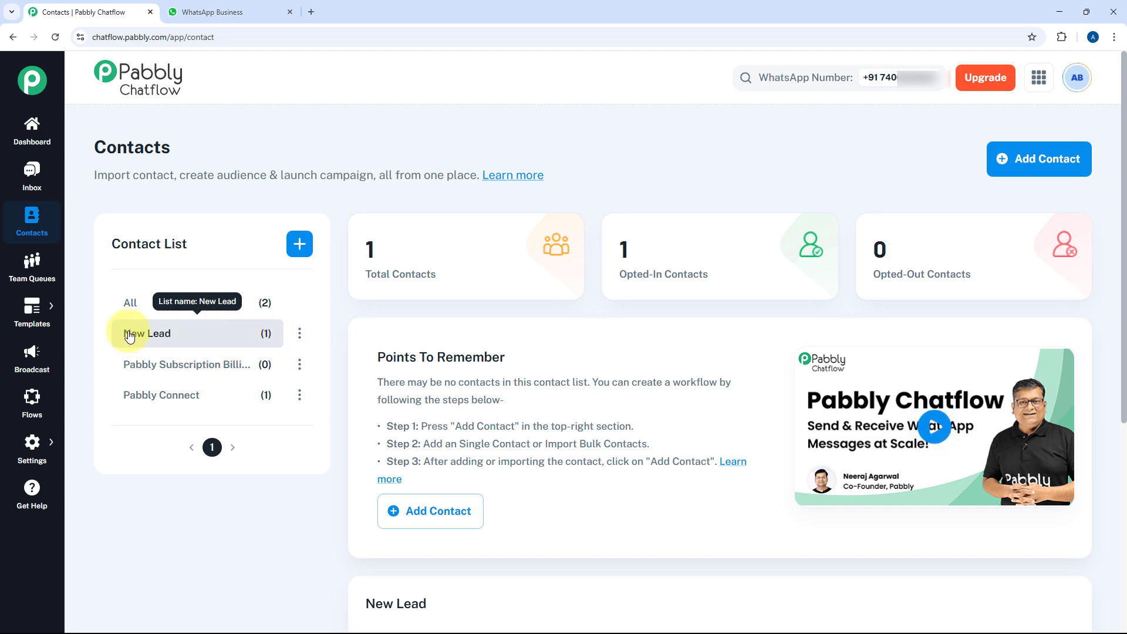
{"action": "scroll", "coordinate": [343, 334], "scroll_direction": "down", "scroll_amount": 5}
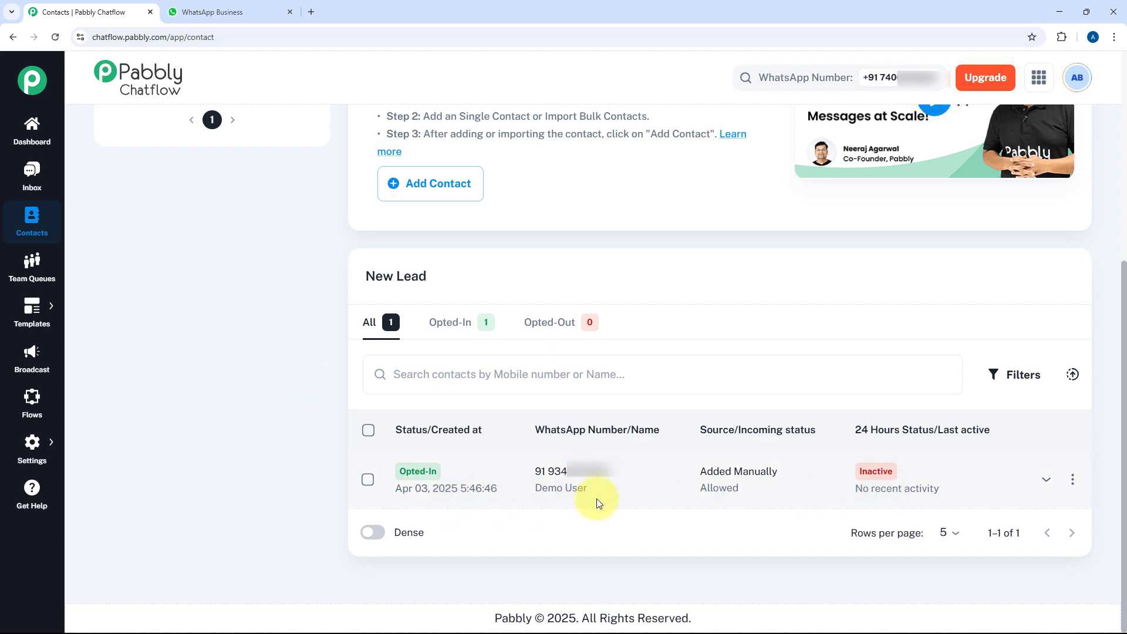
{"action": "scroll", "coordinate": [290, 413], "scroll_direction": "up", "scroll_amount": 2}
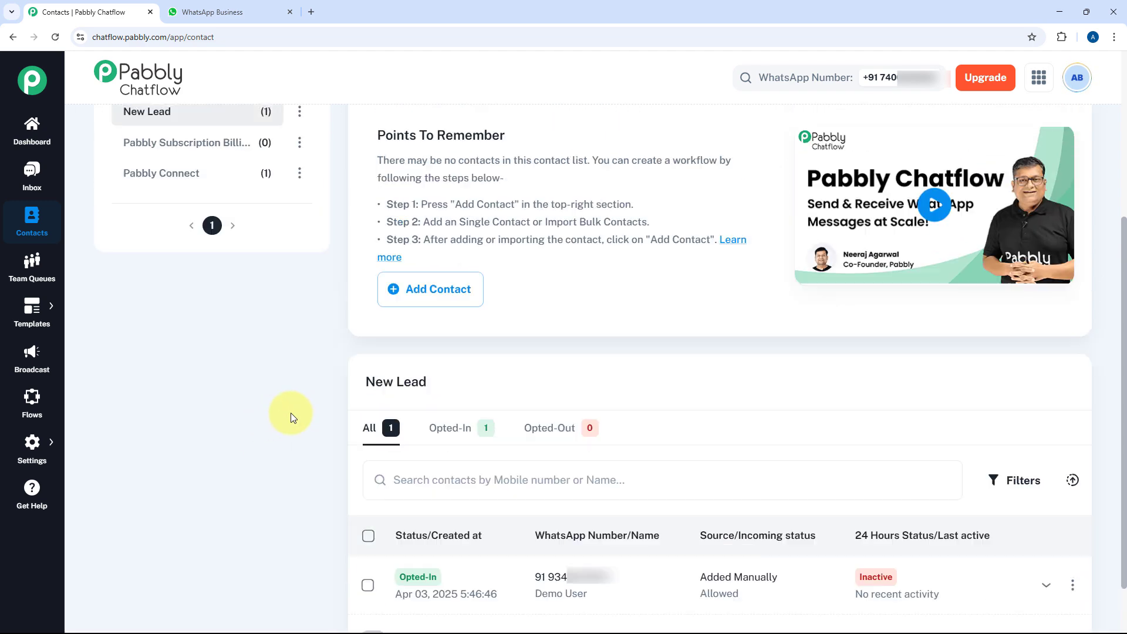
{"action": "scroll", "coordinate": [291, 413], "scroll_direction": "up", "scroll_amount": 3}
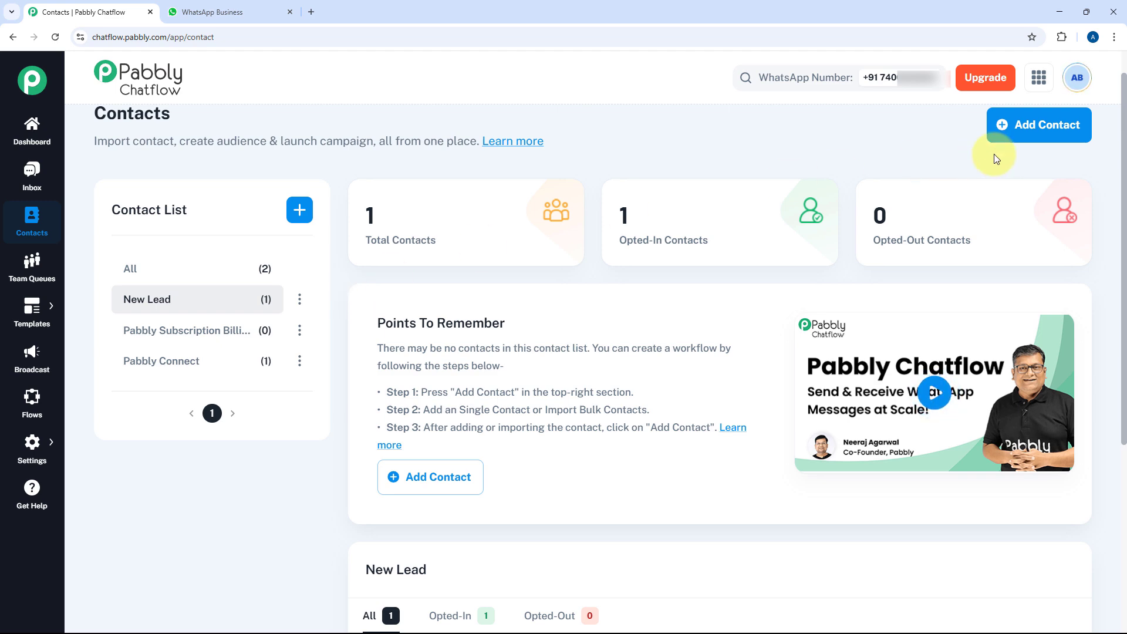
Start adding bulk contacts, download the sample CSV, and open the downloaded sample_contacts (1).csv in Excel
{"action": "left_click", "coordinate": [1021, 124]}
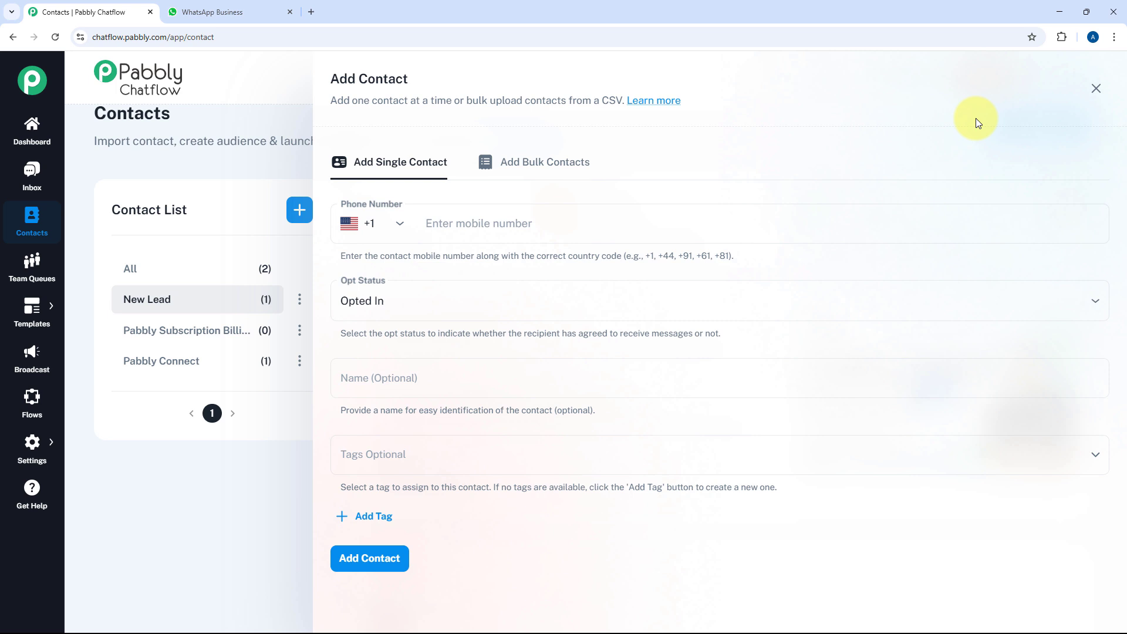
{"action": "left_click", "coordinate": [541, 168]}
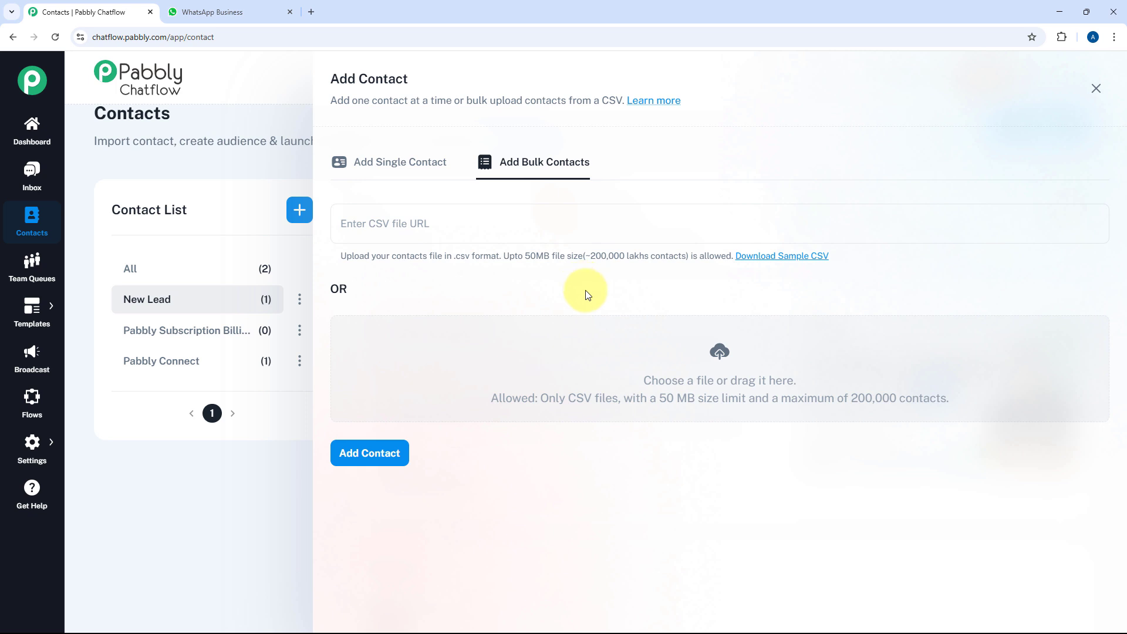
{"action": "left_click", "coordinate": [775, 259]}
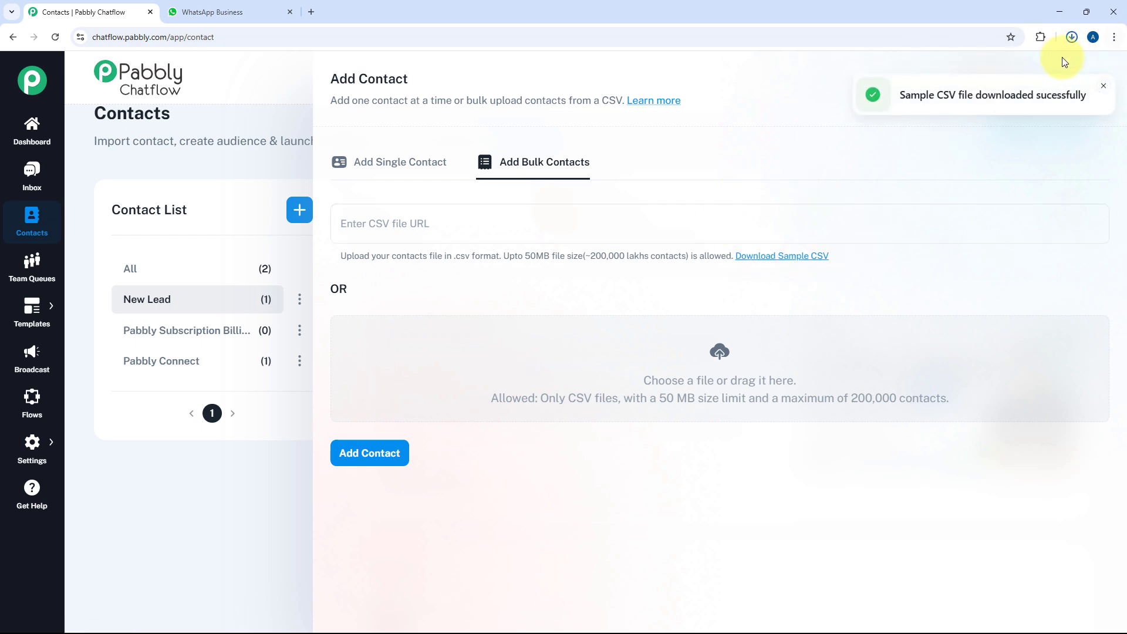
{"action": "left_click", "coordinate": [1072, 39]}
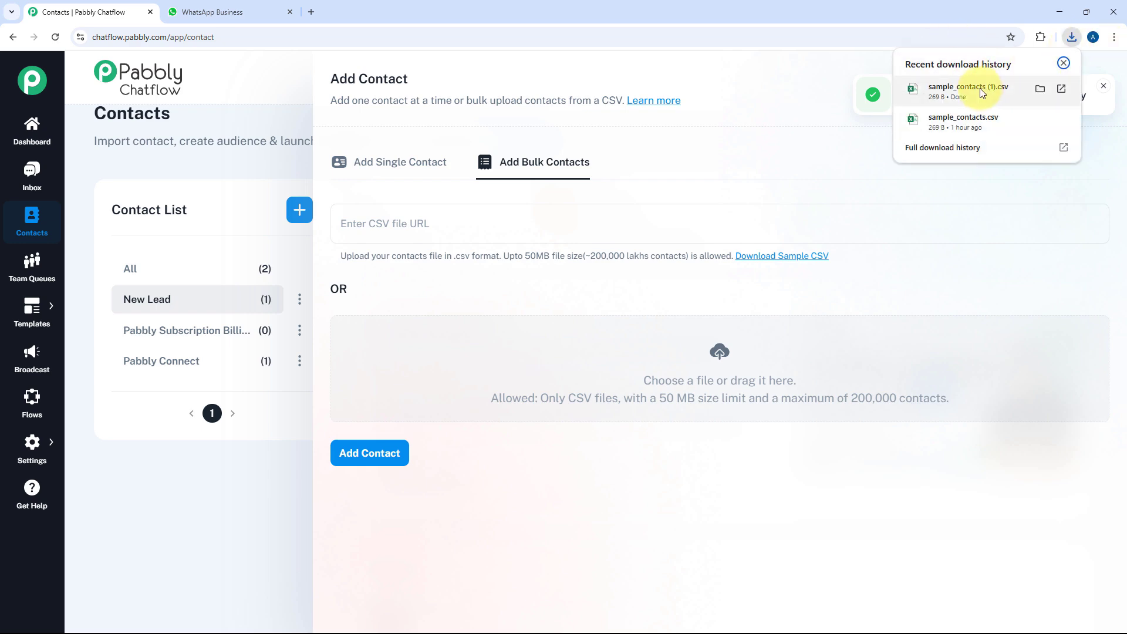
{"action": "left_click", "coordinate": [979, 95]}
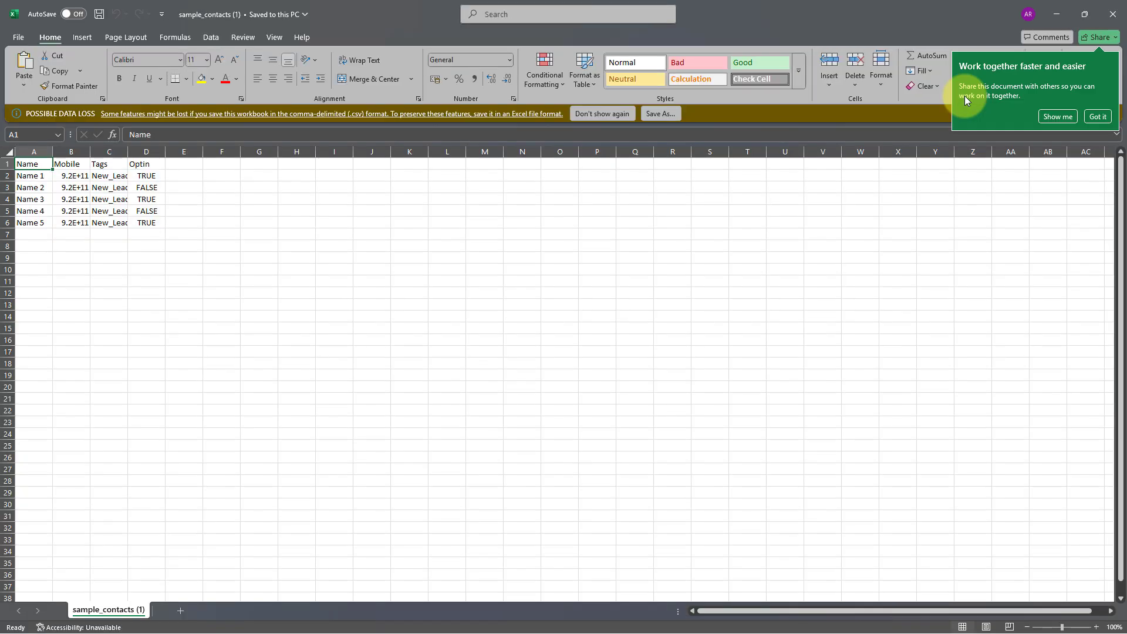
Dismiss the data-loss notice, adjust the column widths to examine the sample's Mobile, Tags and Optin columns, and close the workbook
{"action": "left_click", "coordinate": [602, 113]}
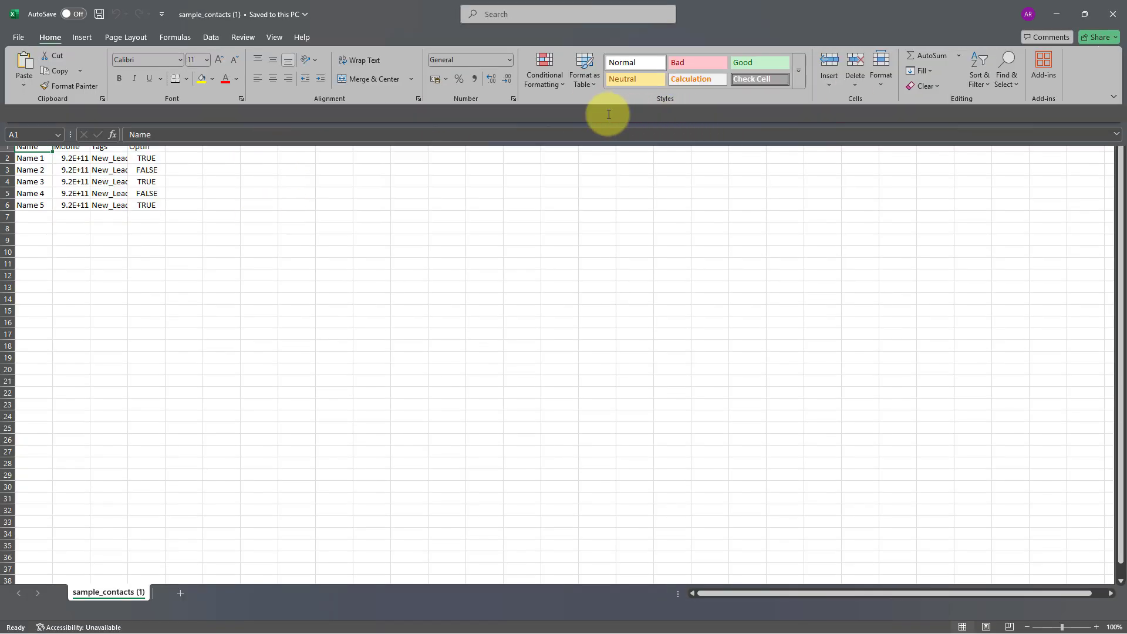
{"action": "left_click_drag", "start_coordinate": [33, 146], "coordinate": [183, 136]}
{"action": "left_click_drag", "start_coordinate": [91, 137], "coordinate": [132, 136]}
{"action": "left_click", "coordinate": [164, 159]}
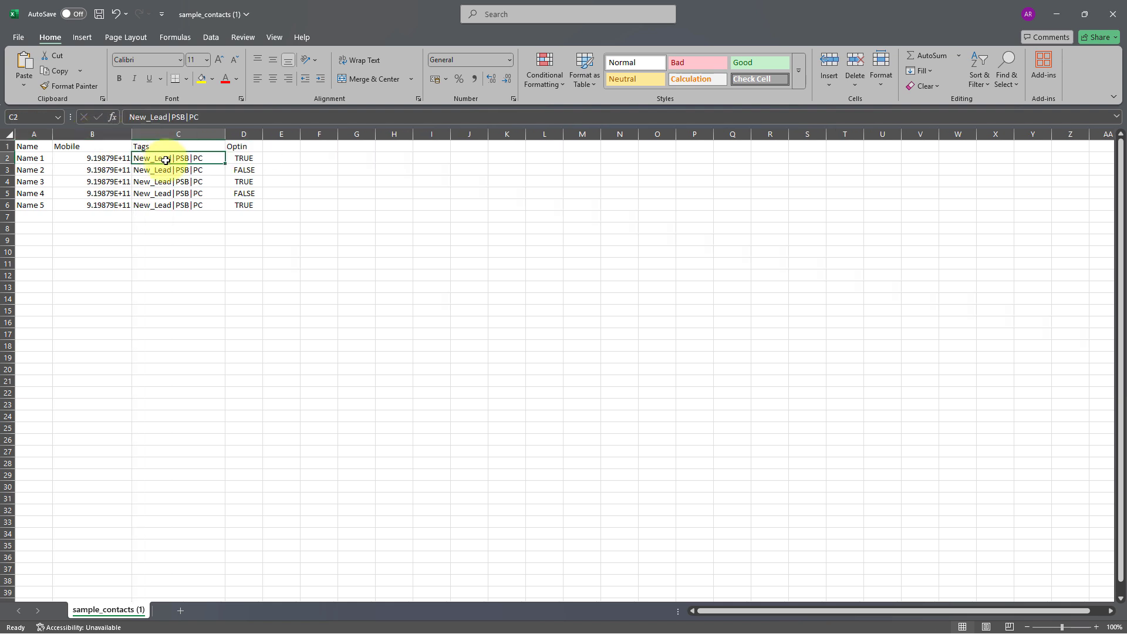
{"action": "left_click_drag", "start_coordinate": [131, 134], "coordinate": [93, 134]}
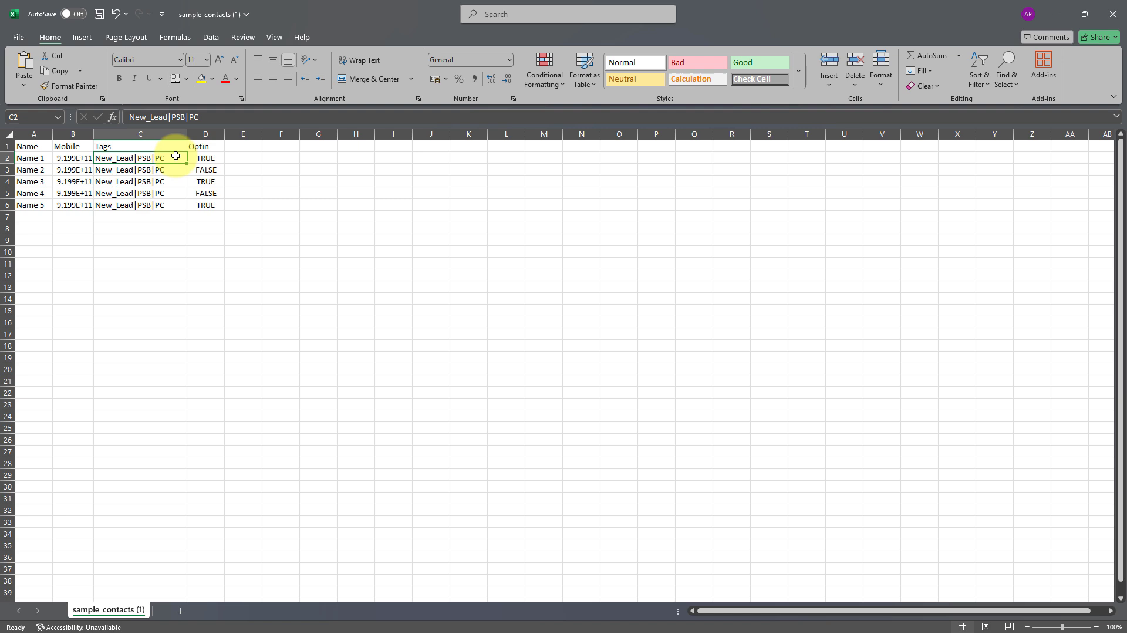
{"action": "left_click", "coordinate": [212, 147]}
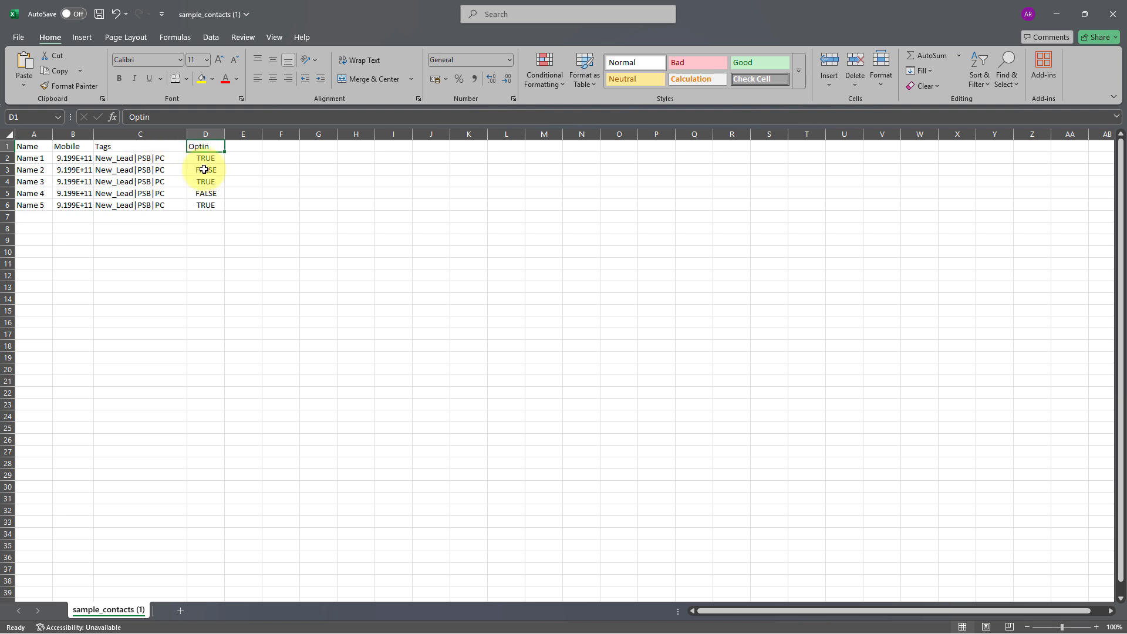
{"action": "left_click", "coordinate": [1109, 23]}
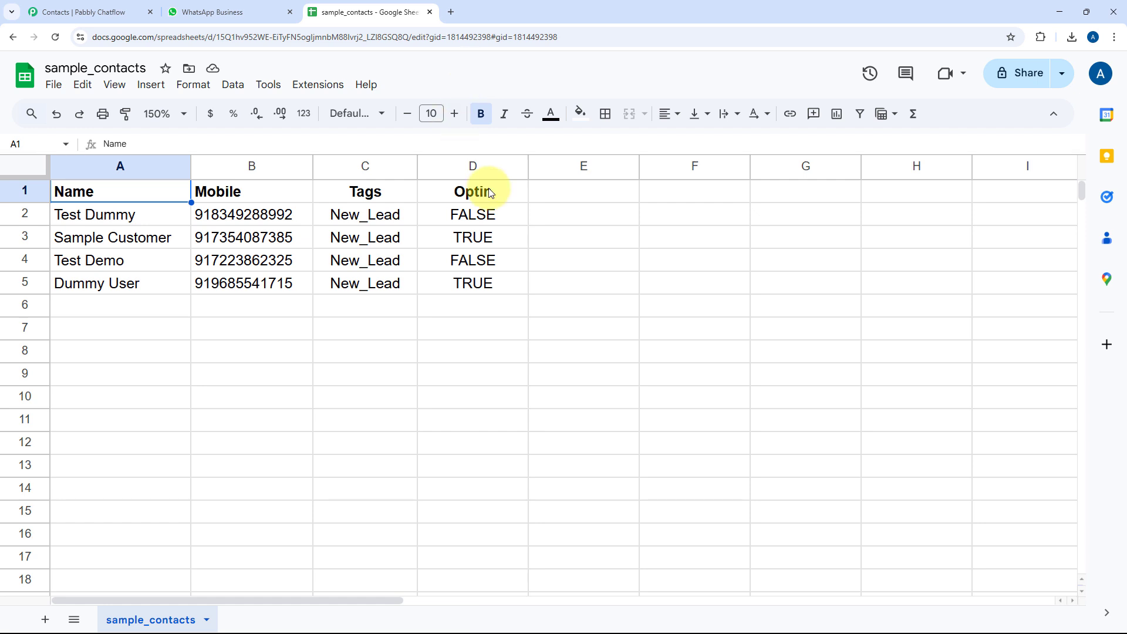
In the sample_contacts Google Sheet, set the Optin value to TRUE for every contact in rows 2 to 5
{"action": "left_click", "coordinate": [486, 236]}
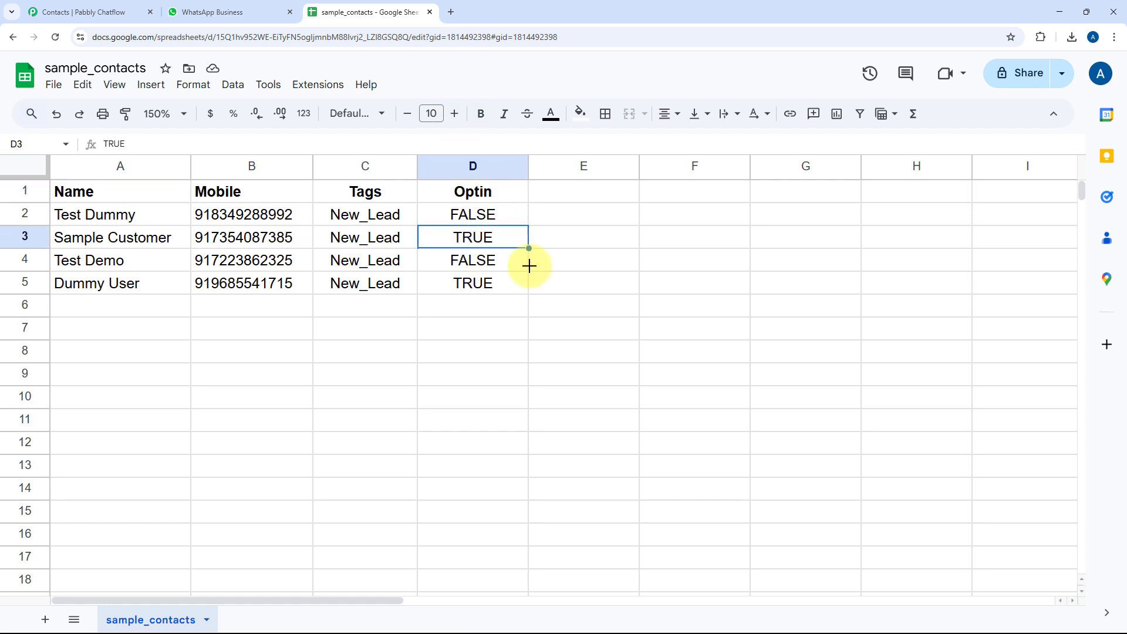
{"action": "left_click_drag", "start_coordinate": [528, 248], "coordinate": [515, 285]}
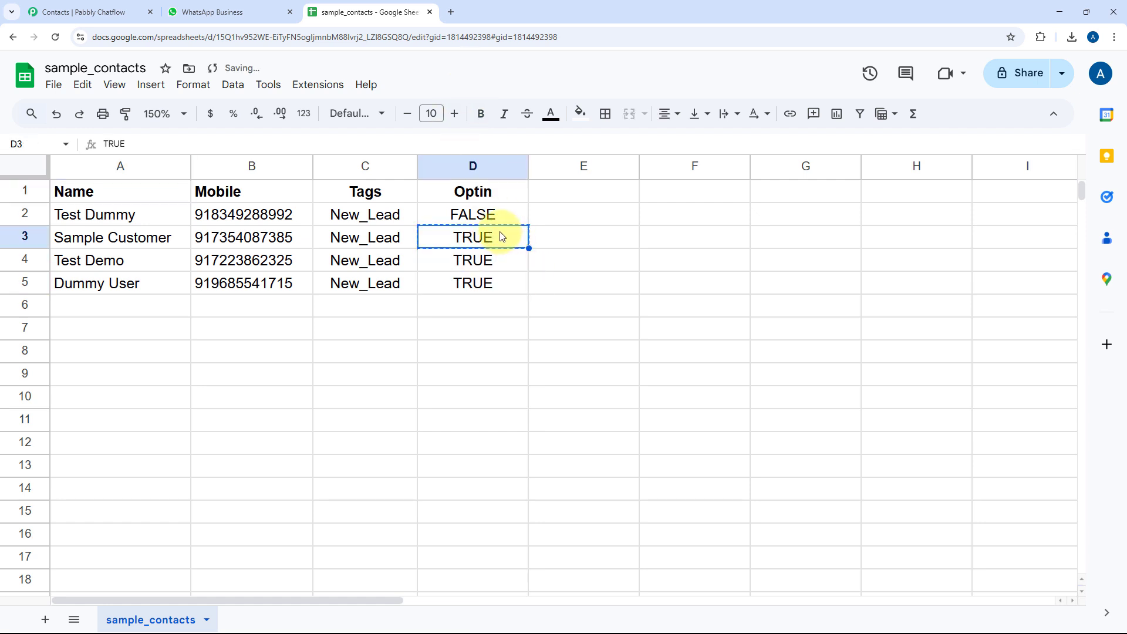
{"action": "left_click", "coordinate": [491, 217]}
{"action": "key", "text": "ctrl+v"}
{"action": "left_click", "coordinate": [473, 308]}
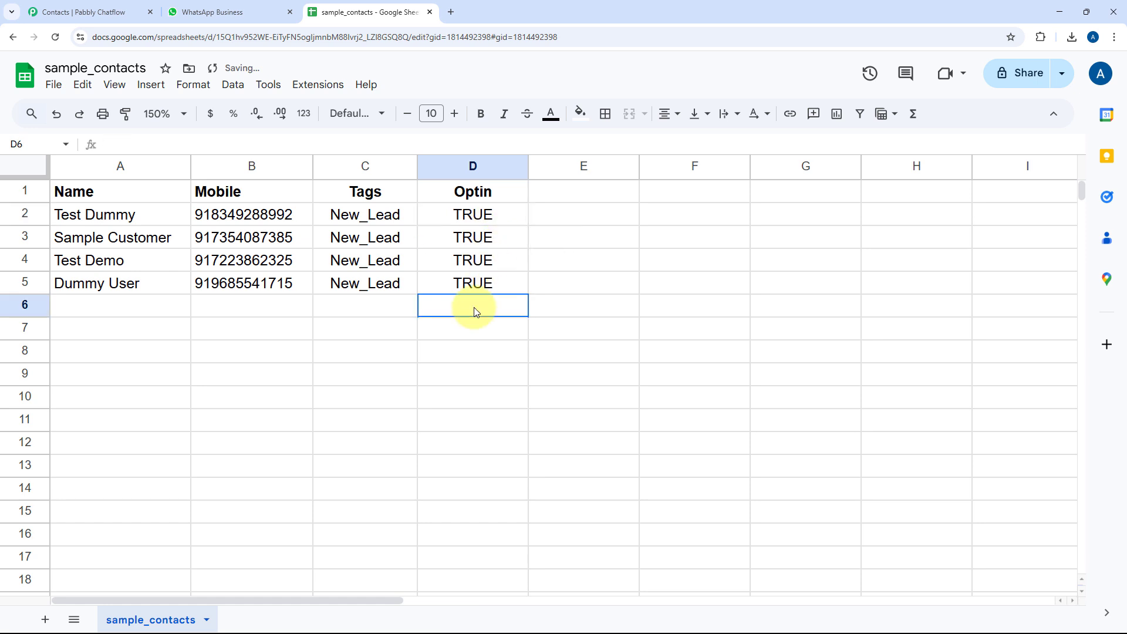
{"action": "left_click", "coordinate": [170, 211]}
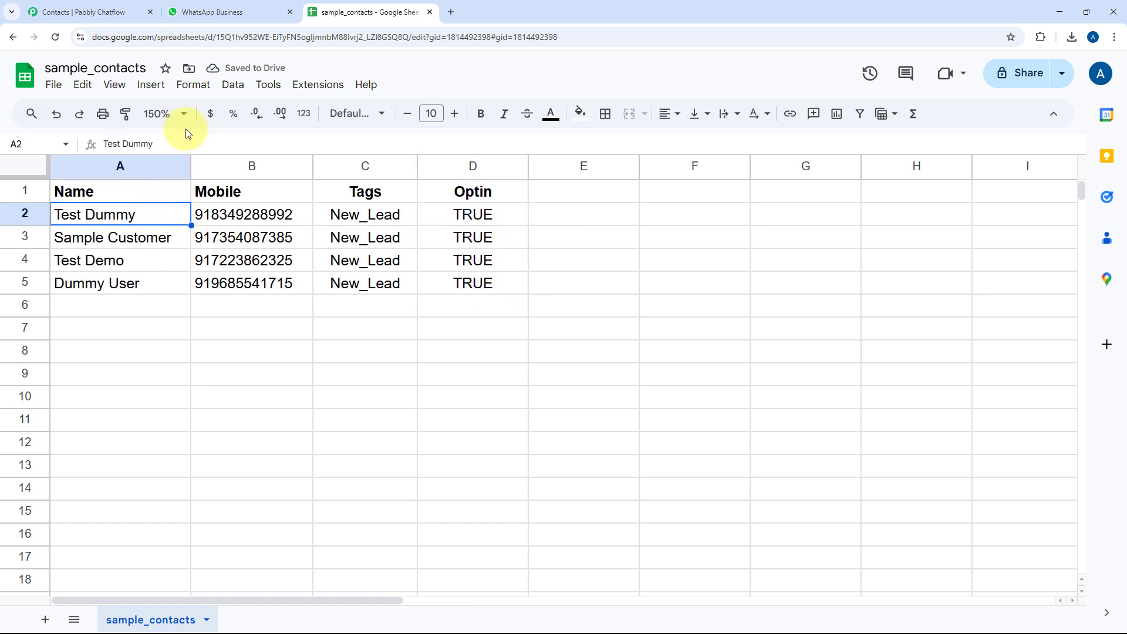
Download the sample_contacts sheet as a comma-separated values (.csv) file and check the browser's downloads
{"action": "left_click", "coordinate": [53, 84]}
{"action": "mouse_move", "coordinate": [174, 270]}
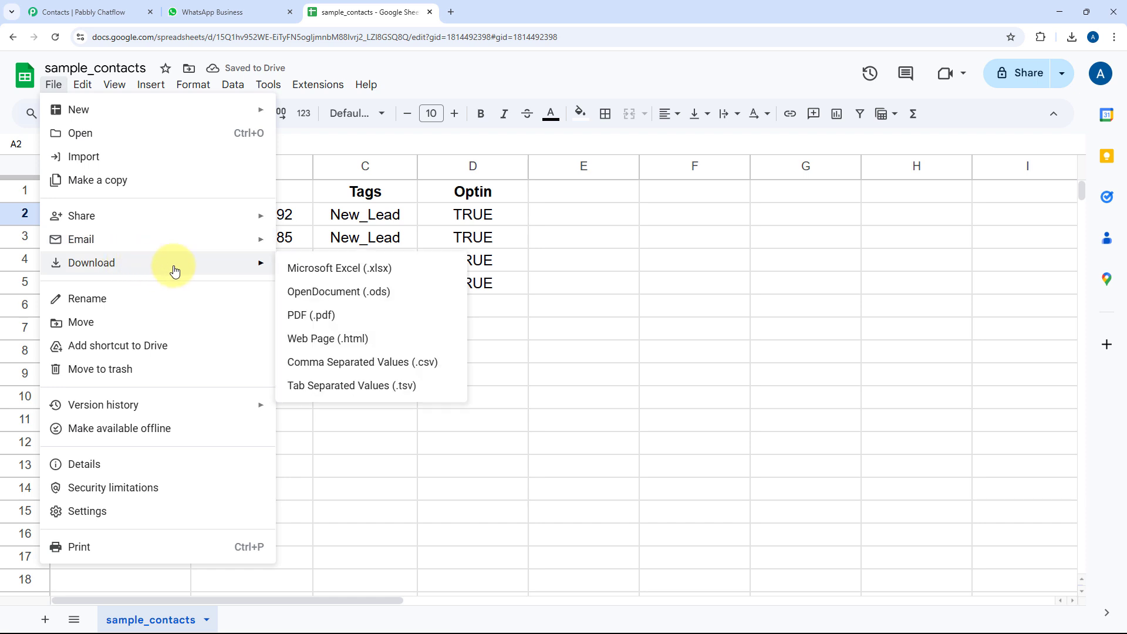
{"action": "left_click", "coordinate": [345, 367]}
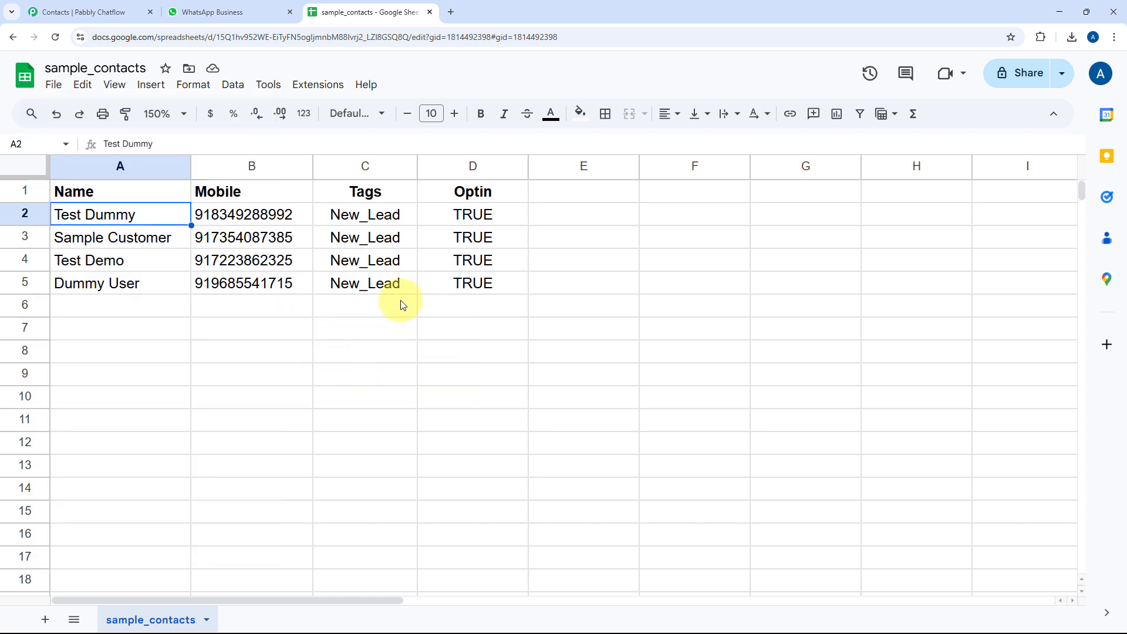
{"action": "left_click", "coordinate": [1071, 37]}
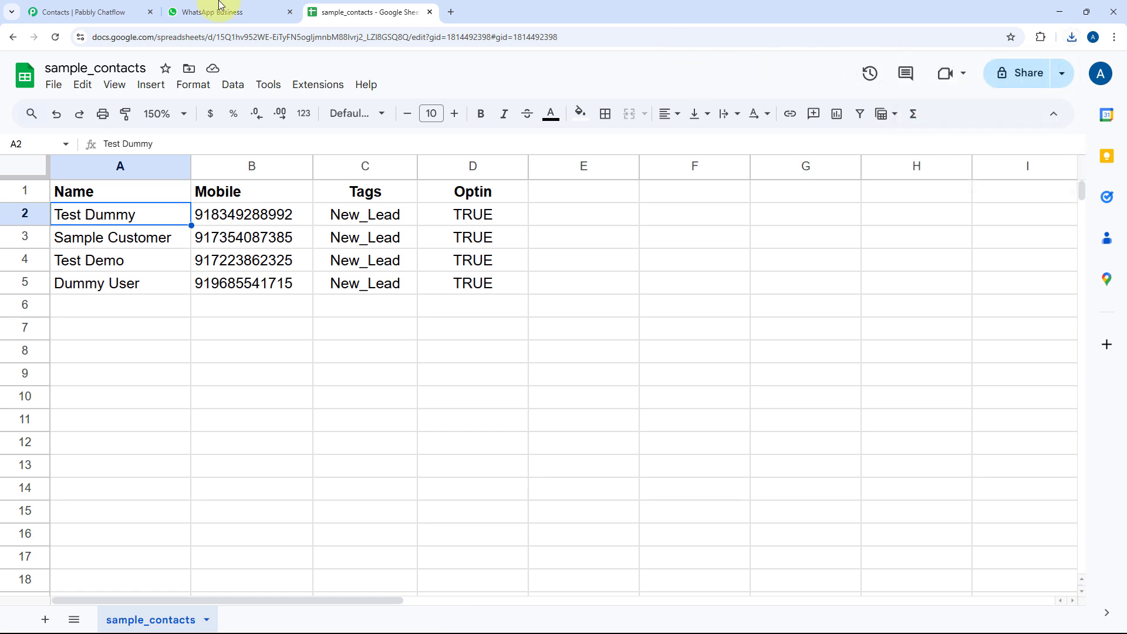
Switch back to Pabbly Chatflow and upload sample_contacts - sample_contacts.csv from Downloads as the bulk contacts file
{"action": "left_click", "coordinate": [83, 11]}
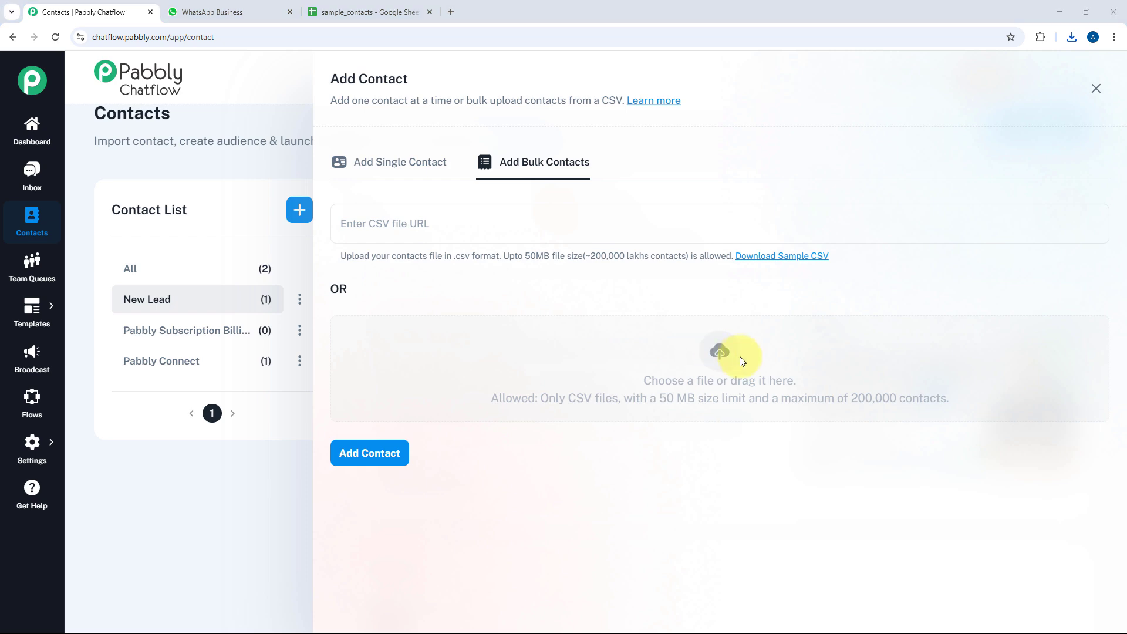
{"action": "left_click", "coordinate": [720, 352]}
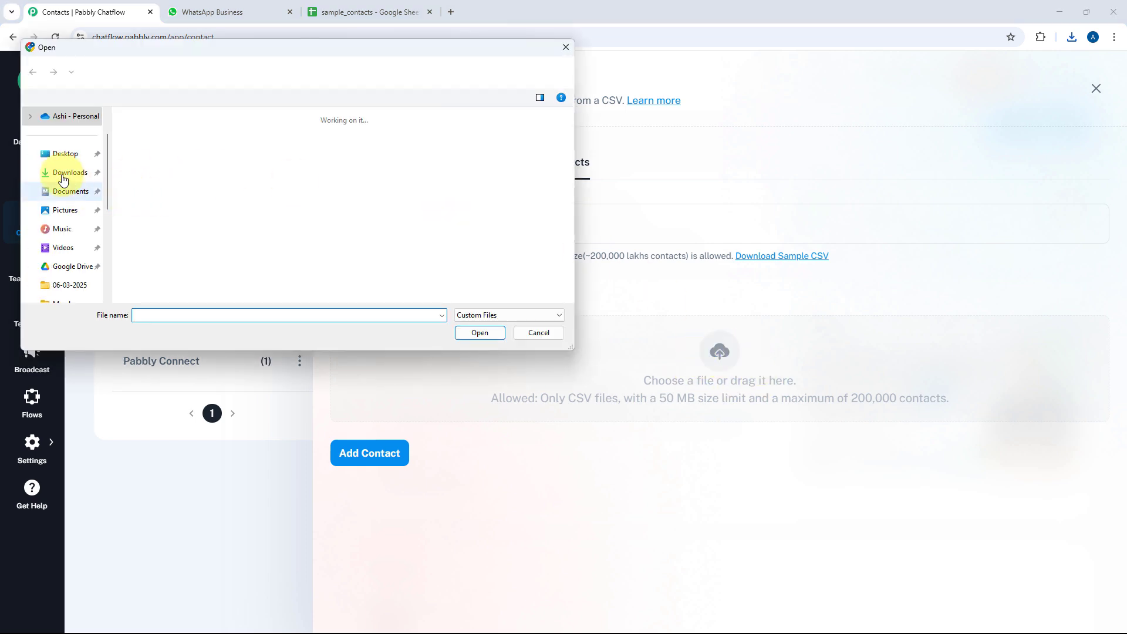
{"action": "left_click", "coordinate": [155, 163]}
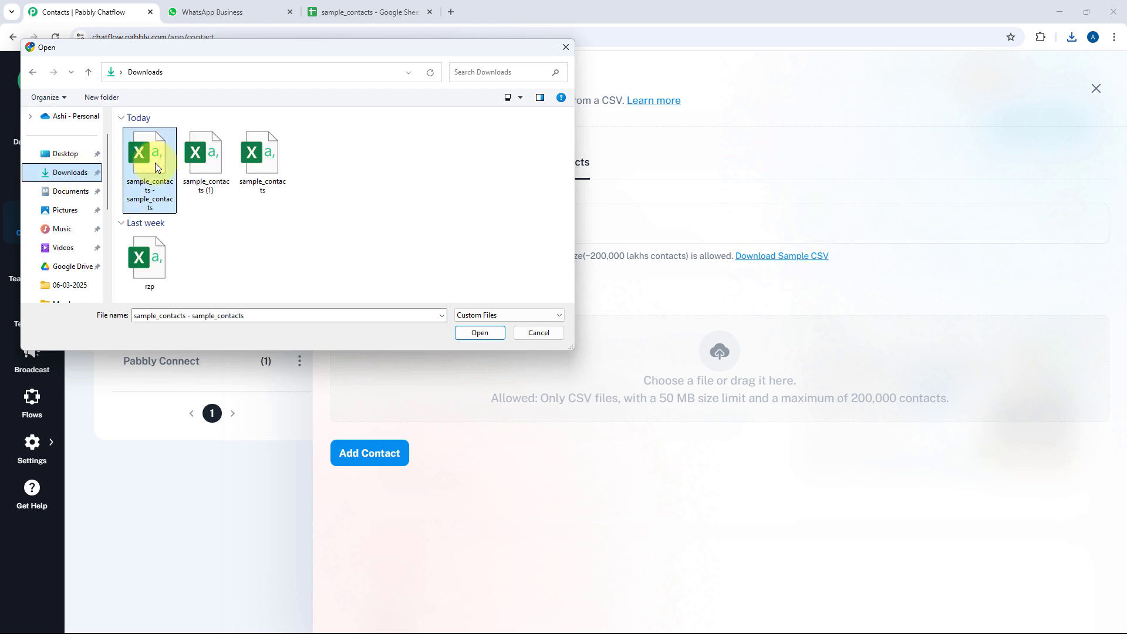
{"action": "left_click", "coordinate": [478, 333]}
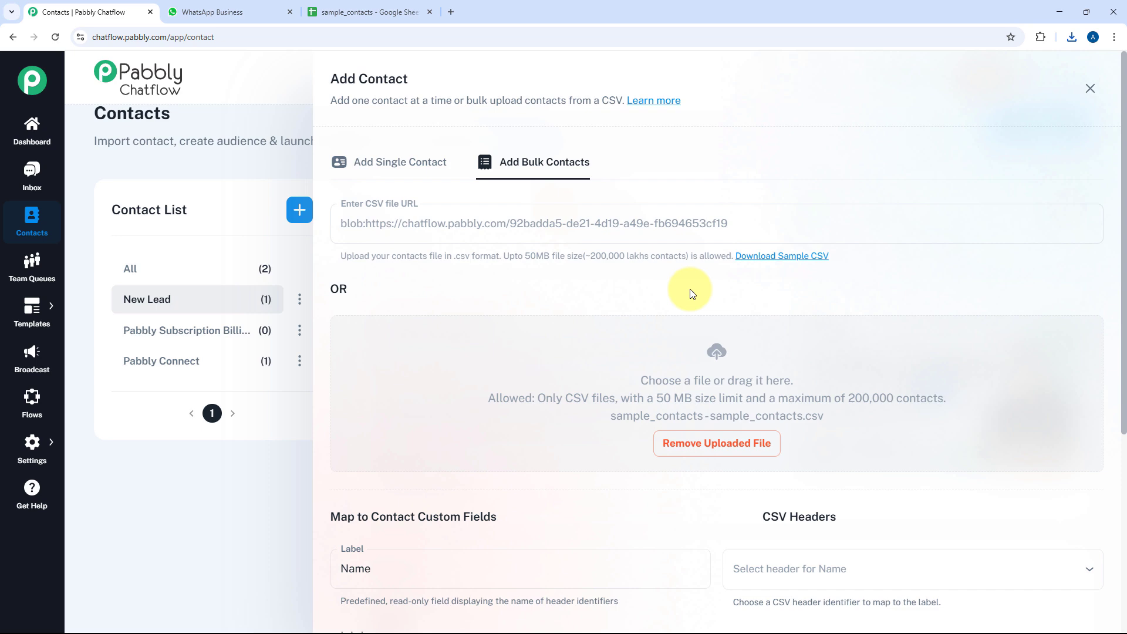
Map the Name and Mobile contact fields to the Name and Mobile headers of the uploaded CSV
{"action": "scroll", "coordinate": [690, 293], "scroll_direction": "down", "scroll_amount": 5}
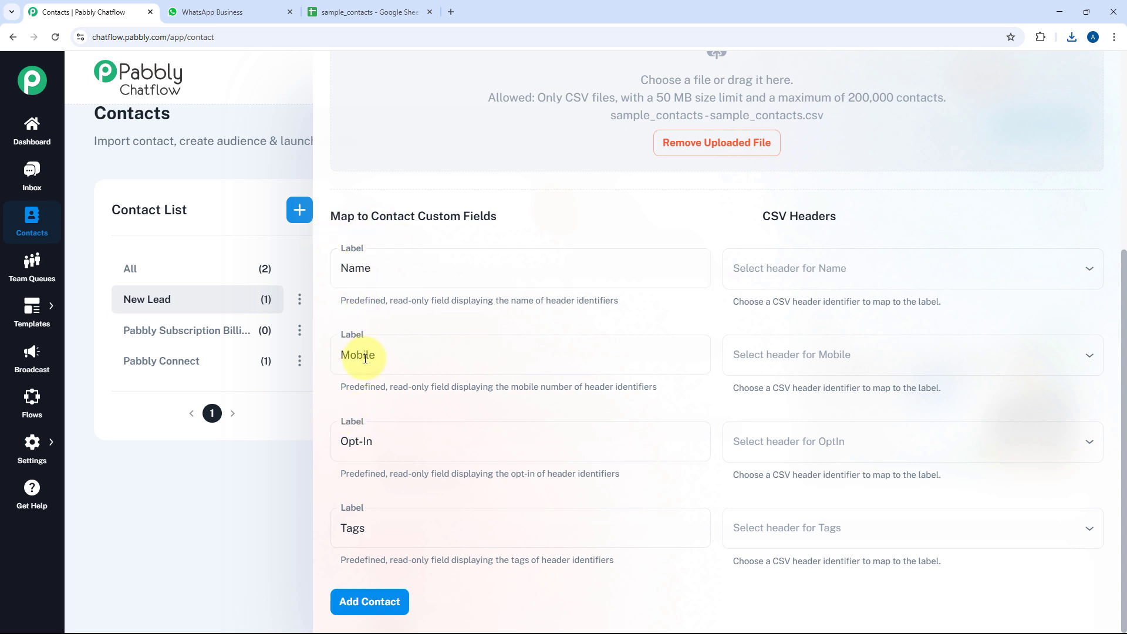
{"action": "left_click", "coordinate": [657, 346]}
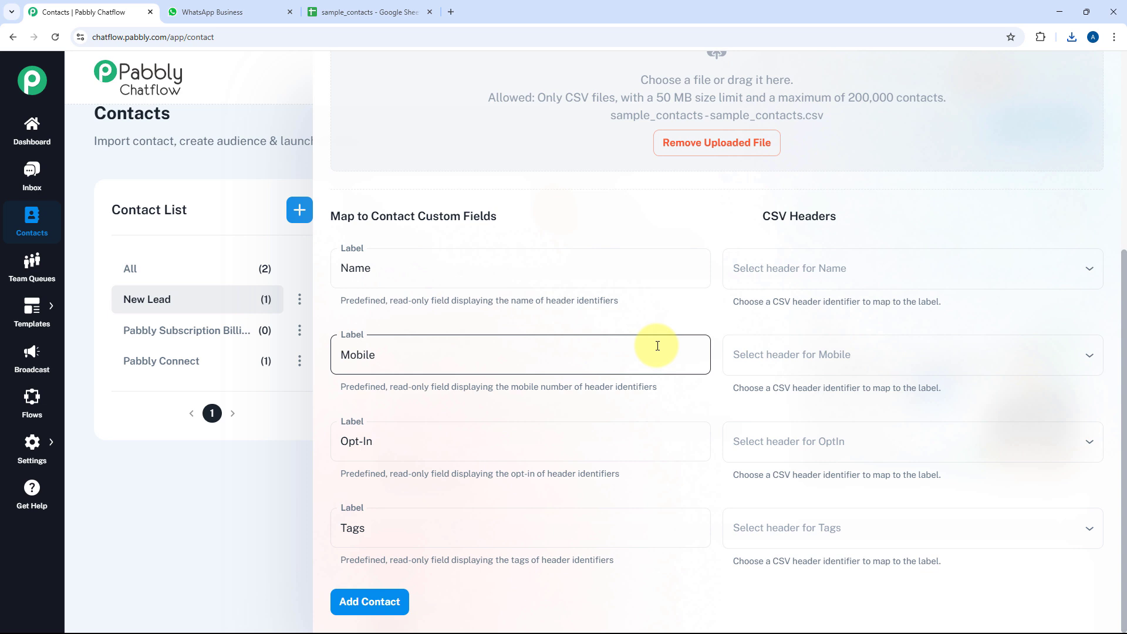
{"action": "left_click", "coordinate": [822, 283]}
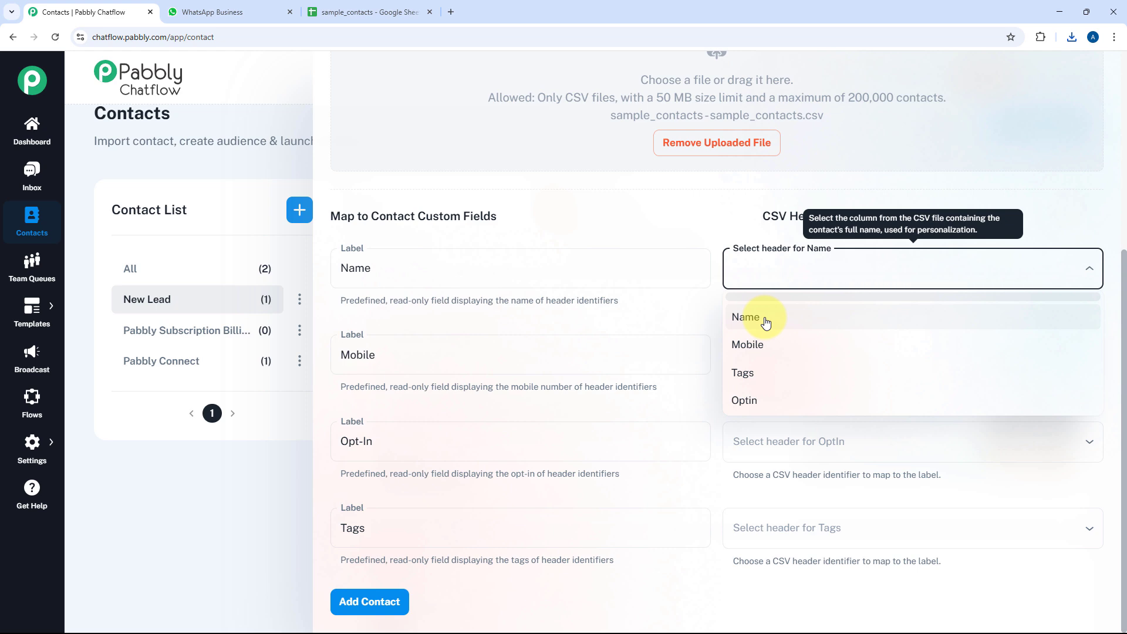
{"action": "left_click", "coordinate": [765, 322]}
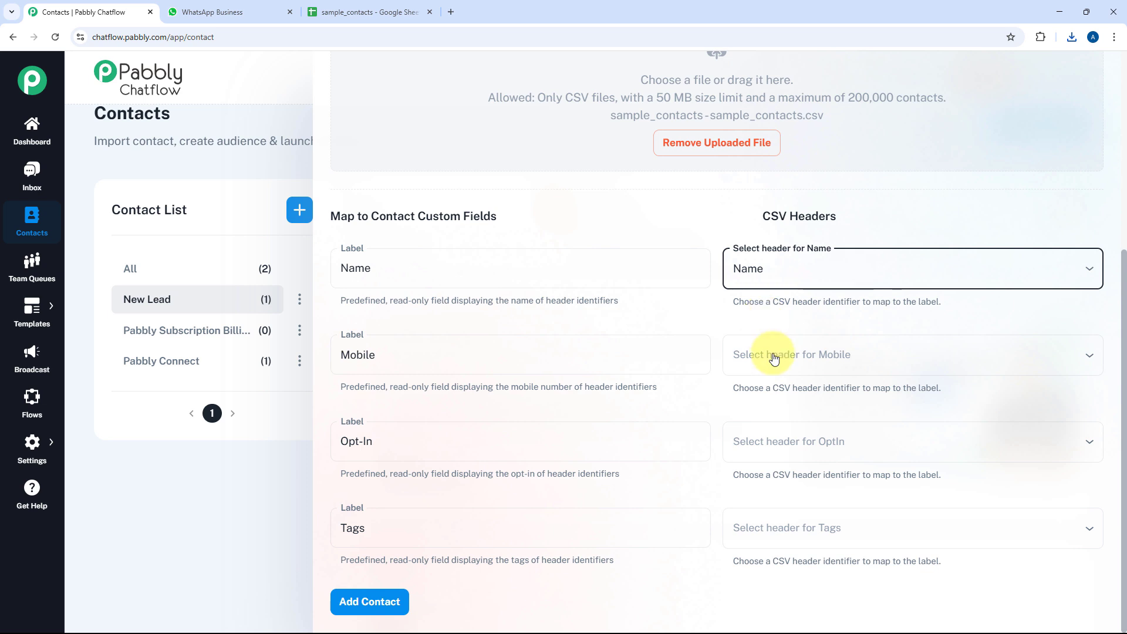
{"action": "left_click", "coordinate": [723, 364]}
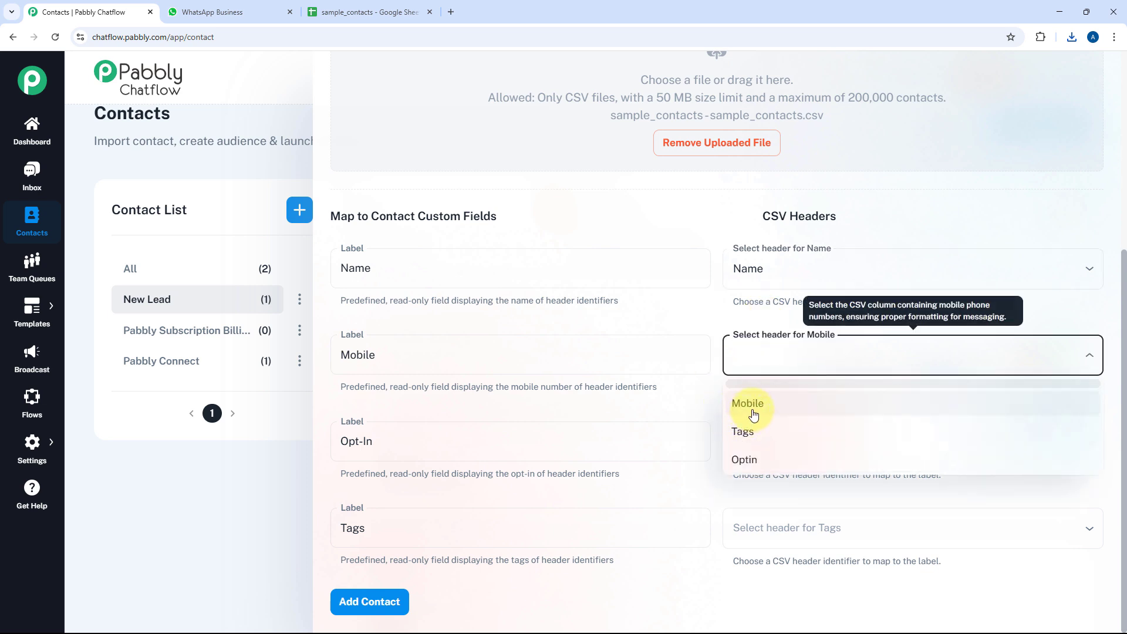
{"action": "left_click", "coordinate": [745, 393]}
Map the Opt-In field to the Optin header and Tags to the Tags header, and import the contacts
{"action": "left_click", "coordinate": [768, 455]}
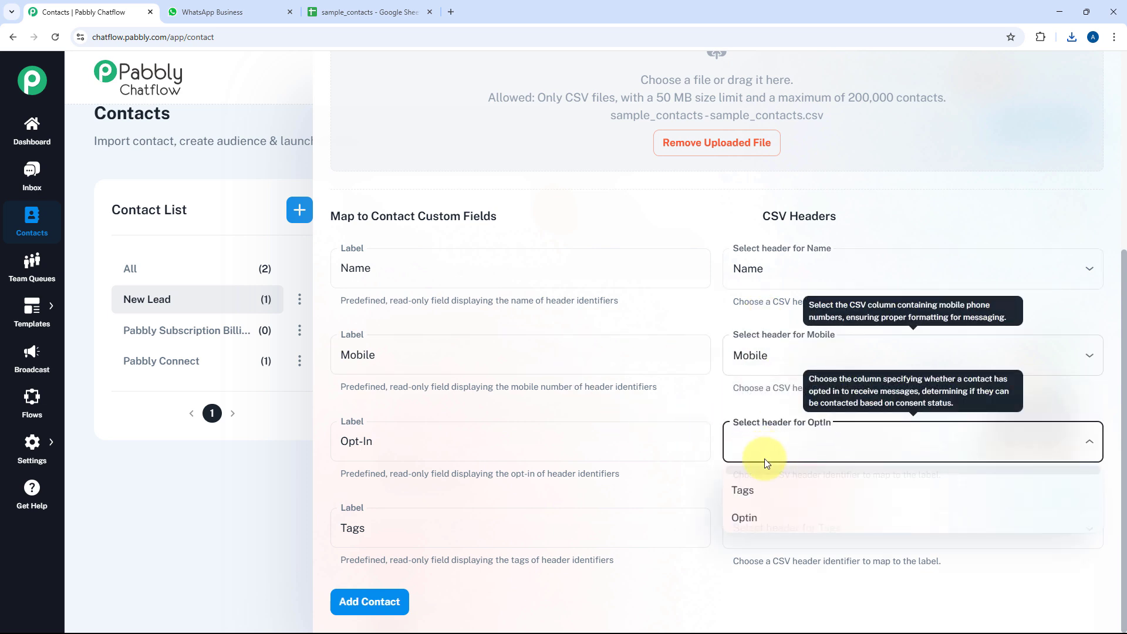
{"action": "left_click", "coordinate": [755, 517]}
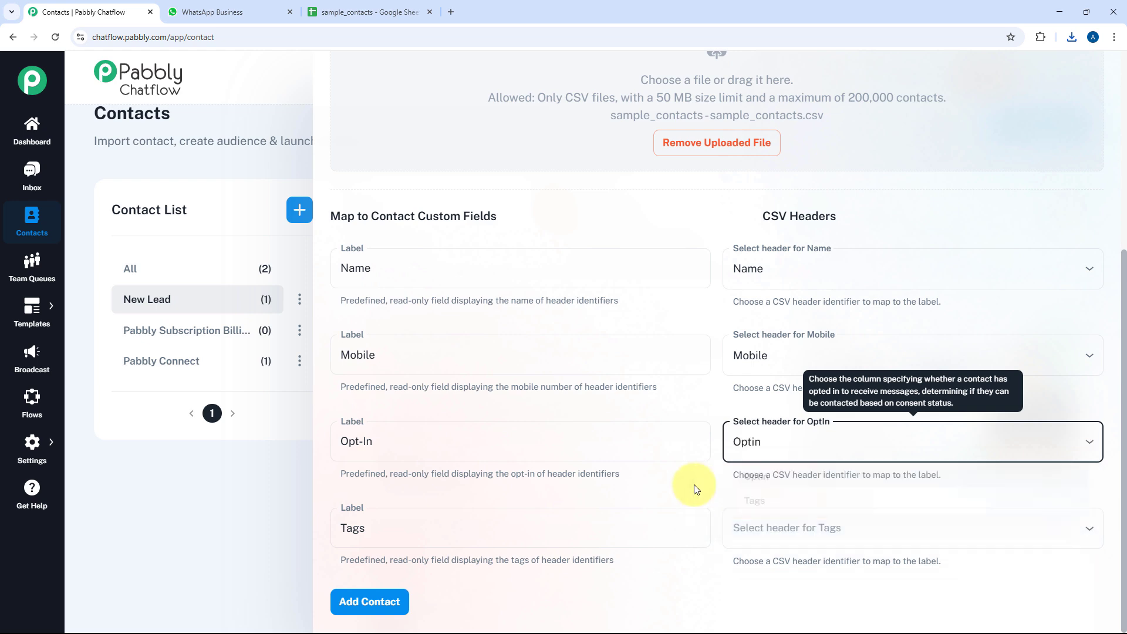
{"action": "left_click", "coordinate": [788, 545]}
{"action": "left_click", "coordinate": [772, 585]}
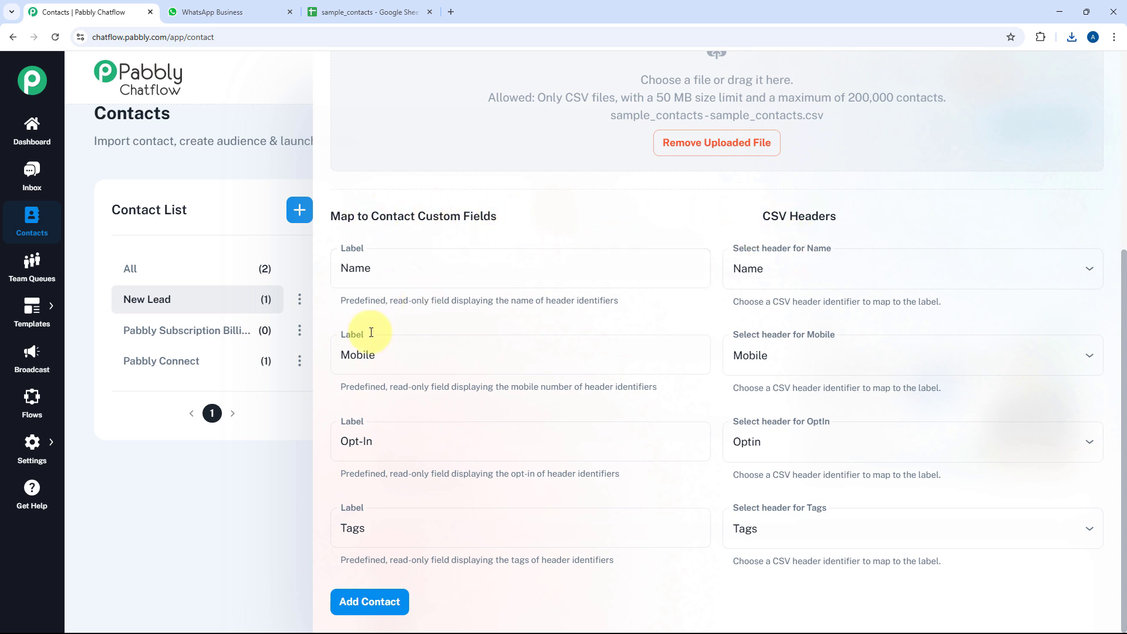
{"action": "left_click", "coordinate": [372, 601]}
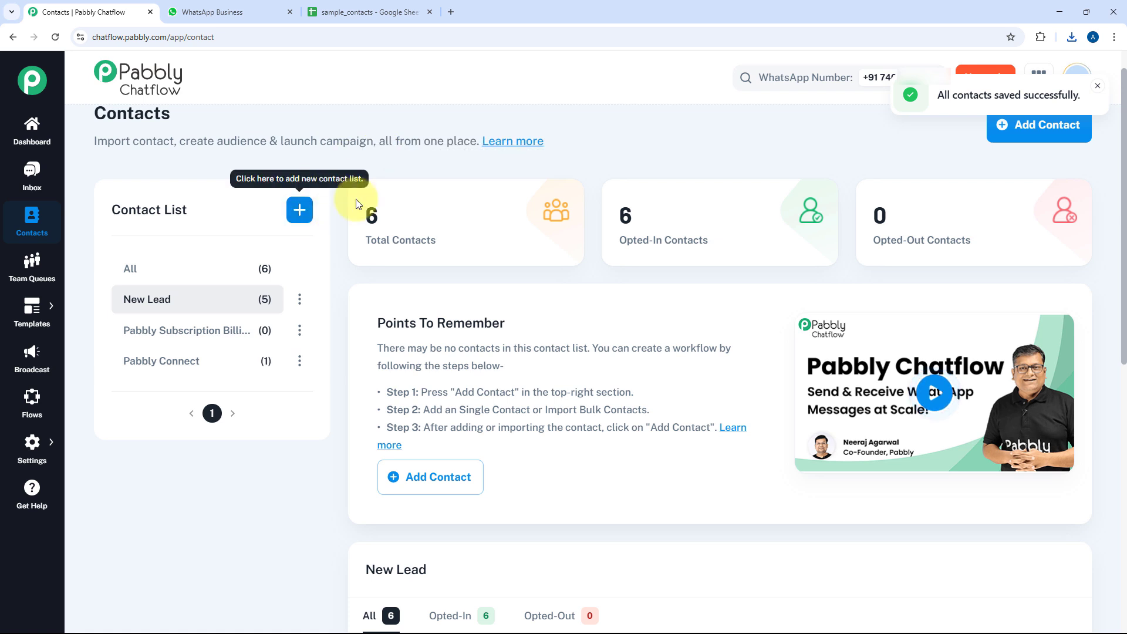
Check the imported contacts in the All list against the Google Sheet's tags, and open the New Lead list
{"action": "left_click", "coordinate": [197, 271]}
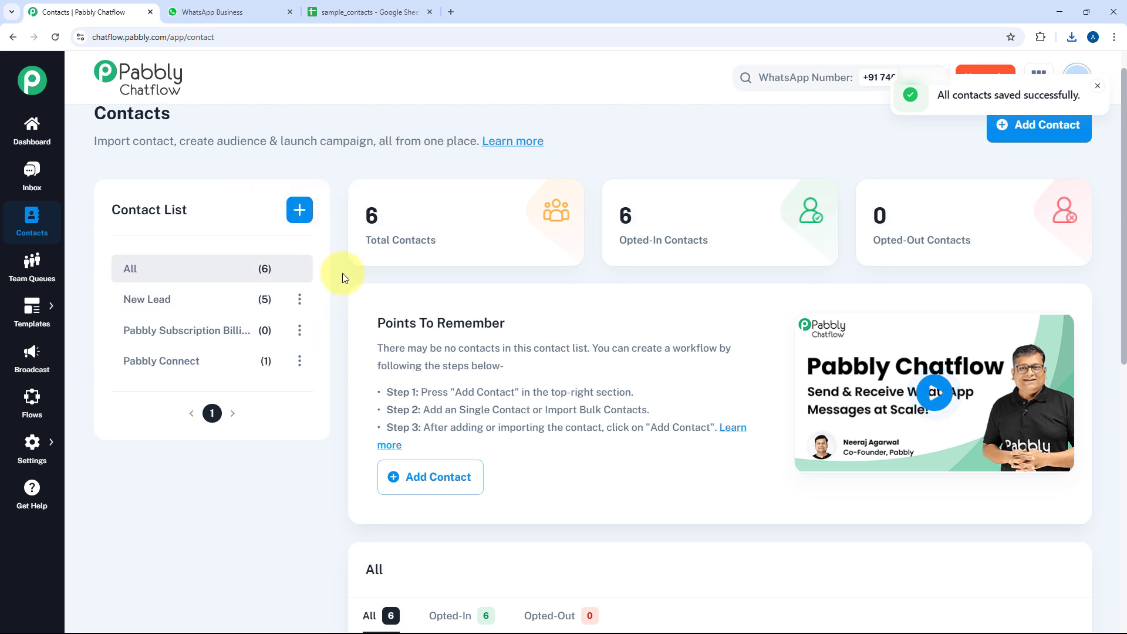
{"action": "scroll", "coordinate": [342, 273], "scroll_direction": "down", "scroll_amount": 9}
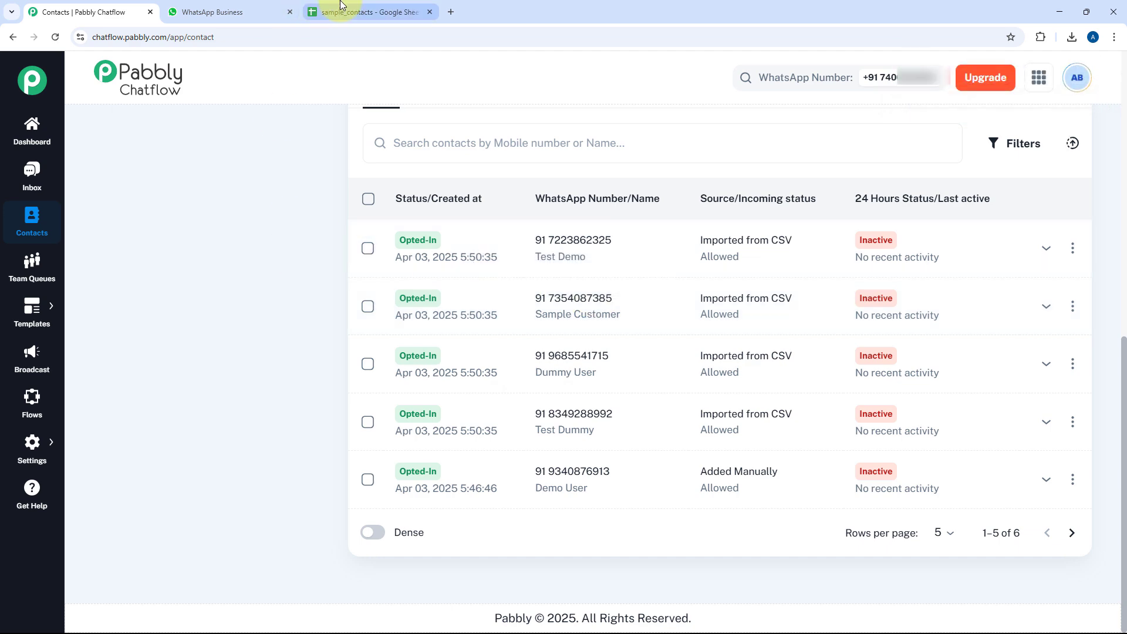
{"action": "left_click", "coordinate": [364, 12]}
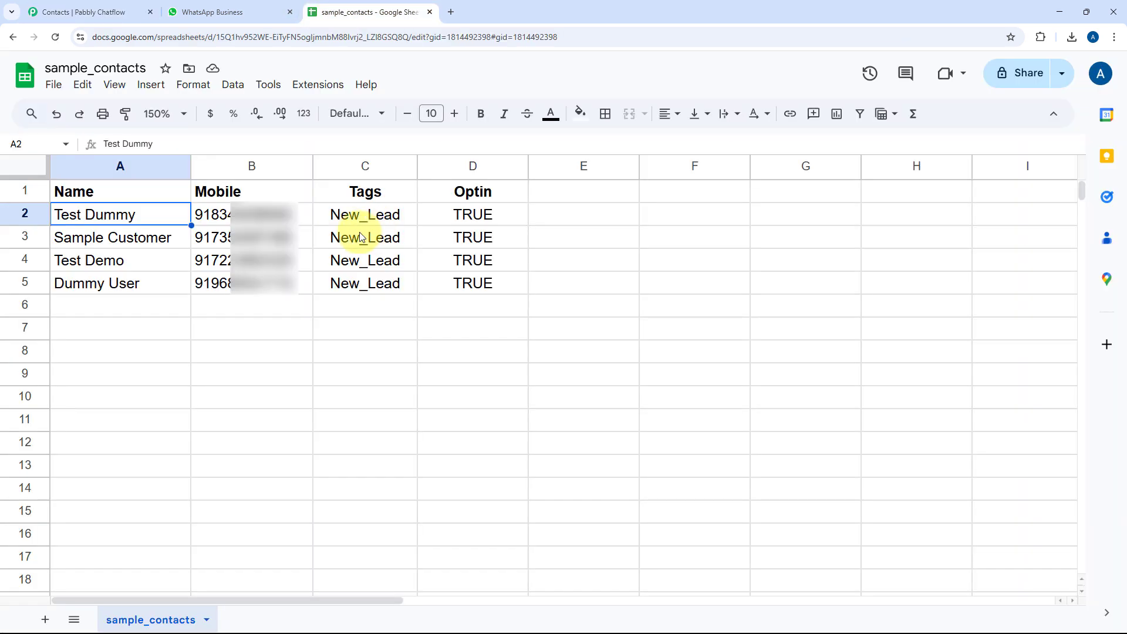
{"action": "left_click", "coordinate": [106, 12]}
{"action": "scroll", "coordinate": [266, 258], "scroll_direction": "up", "scroll_amount": 5}
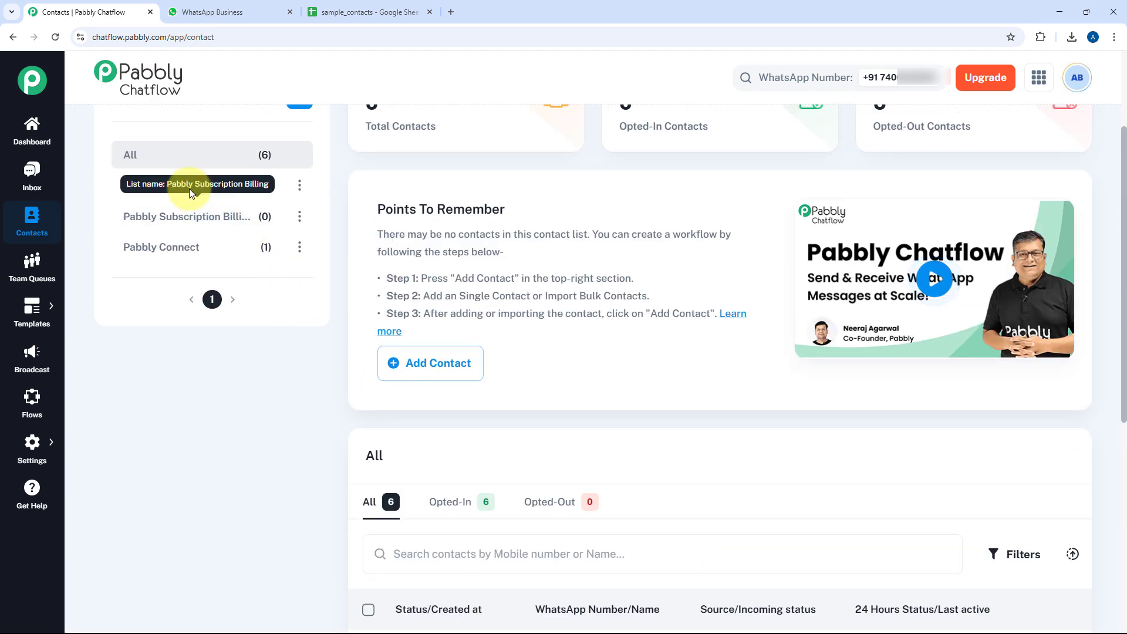
{"action": "left_click", "coordinate": [142, 189]}
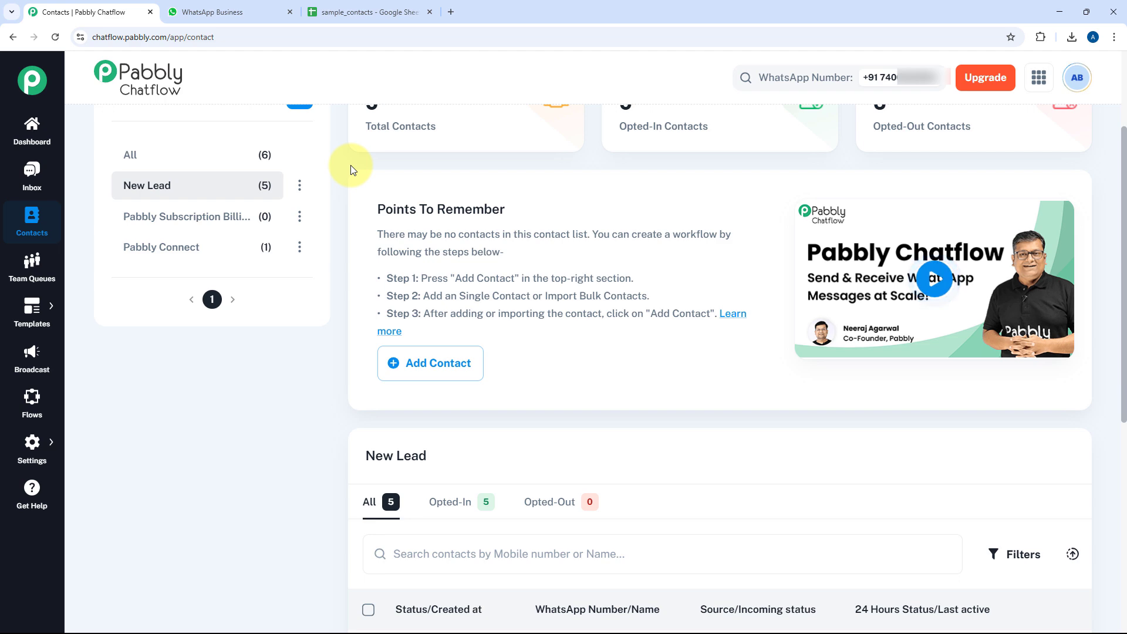
Review the contacts in the New Lead list and open the list of message templates
{"action": "scroll", "coordinate": [351, 165], "scroll_direction": "down", "scroll_amount": 6}
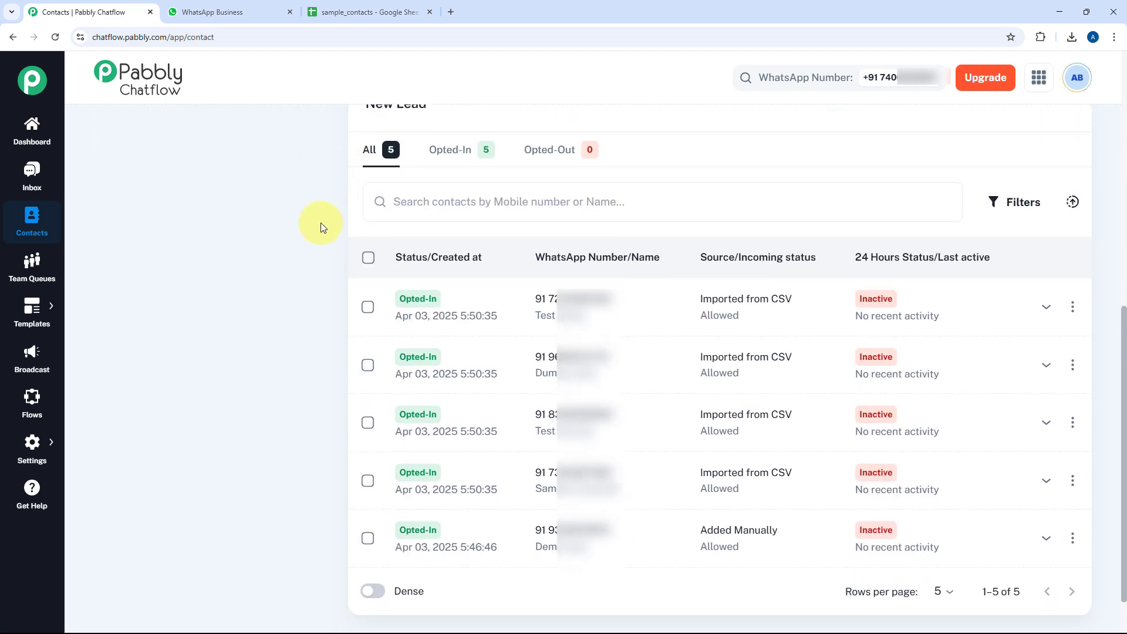
{"action": "scroll", "coordinate": [320, 221], "scroll_direction": "up", "scroll_amount": 8}
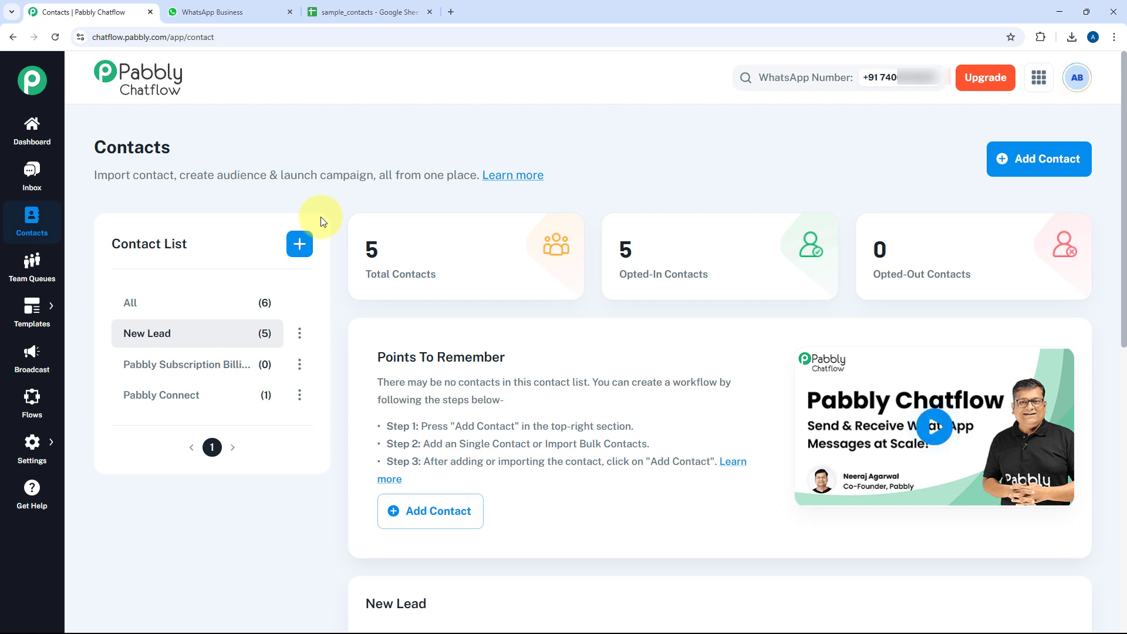
{"action": "mouse_move", "coordinate": [32, 319]}
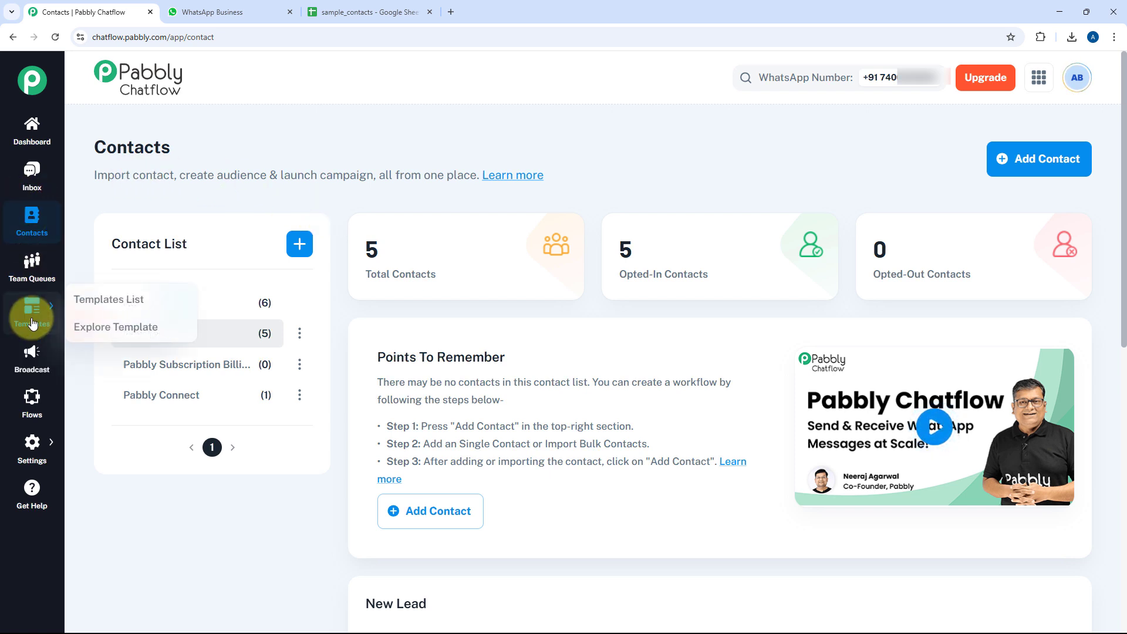
{"action": "left_click", "coordinate": [96, 306]}
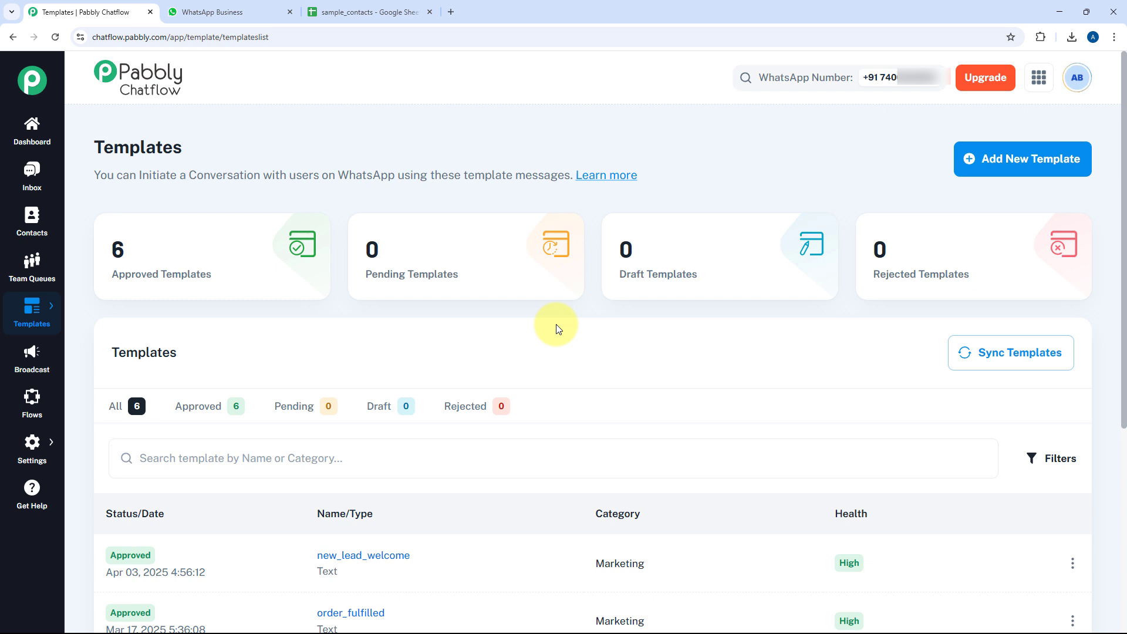
Look over the existing message templates and start a new template in the Marketing category
{"action": "scroll", "coordinate": [563, 293], "scroll_direction": "down", "scroll_amount": 3}
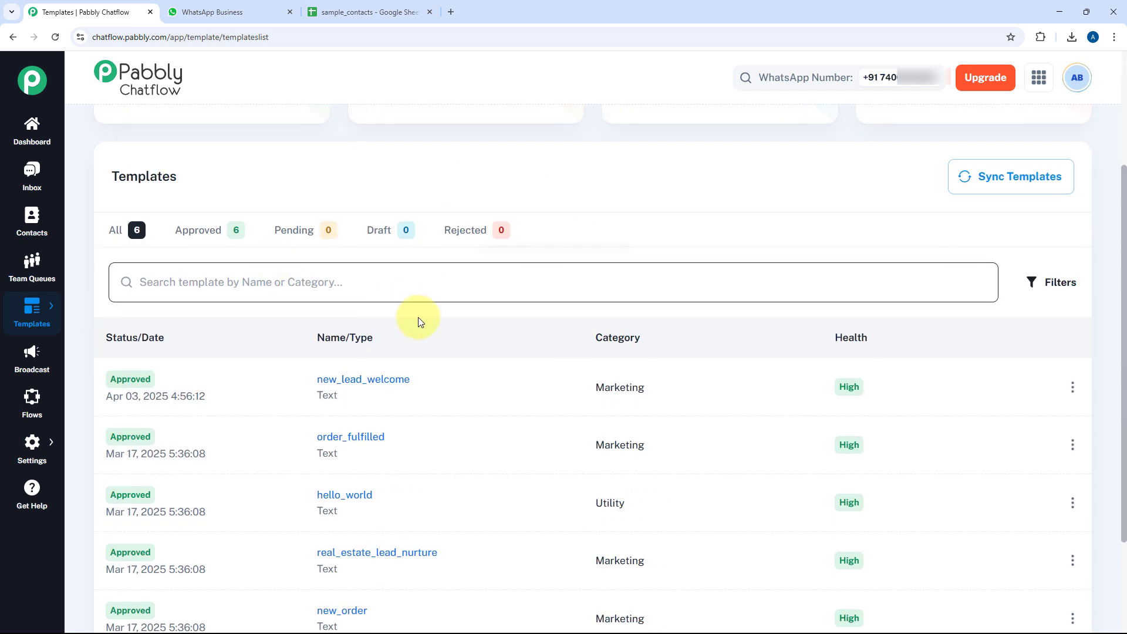
{"action": "scroll", "coordinate": [352, 337], "scroll_direction": "down", "scroll_amount": 1}
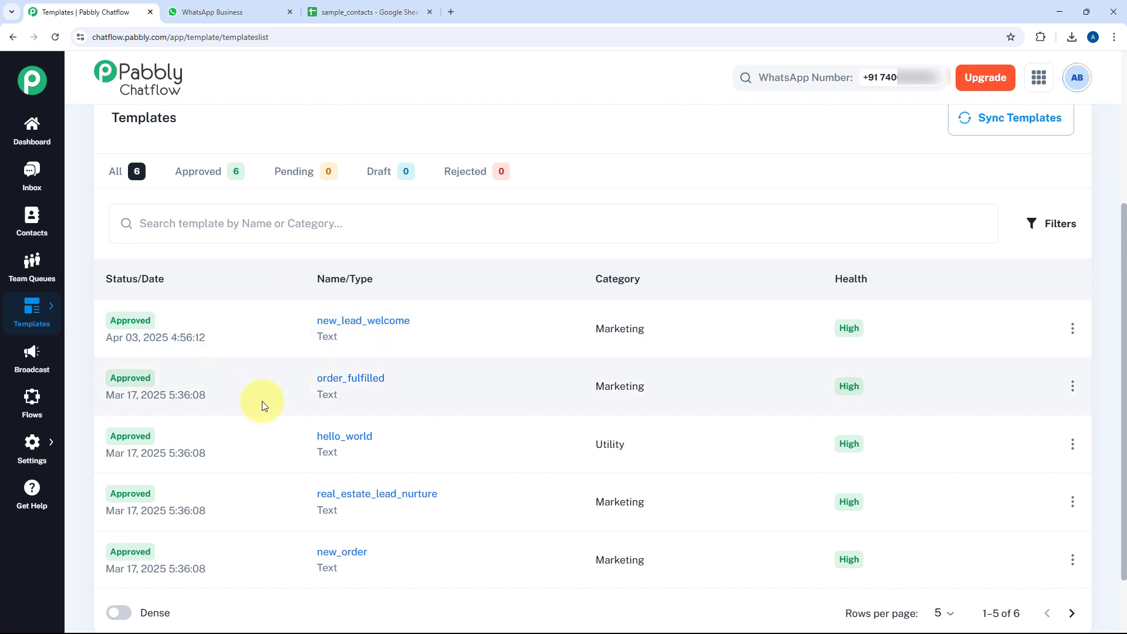
{"action": "scroll", "coordinate": [262, 400], "scroll_direction": "down", "scroll_amount": 1}
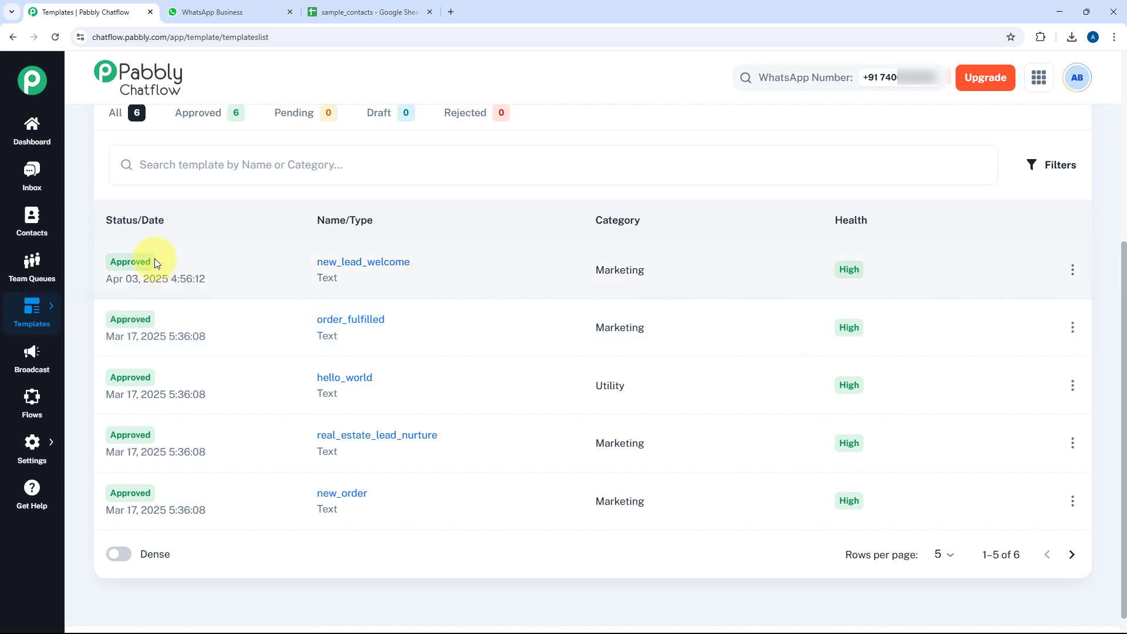
{"action": "scroll", "coordinate": [457, 318], "scroll_direction": "up", "scroll_amount": 4}
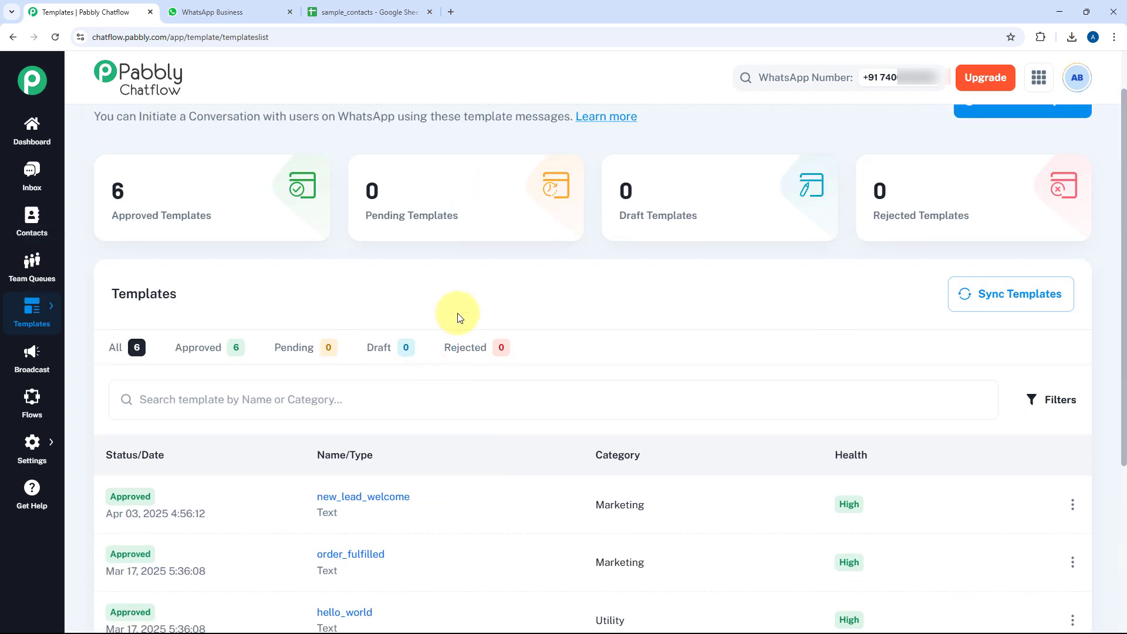
{"action": "scroll", "coordinate": [722, 305], "scroll_direction": "up", "scroll_amount": 1}
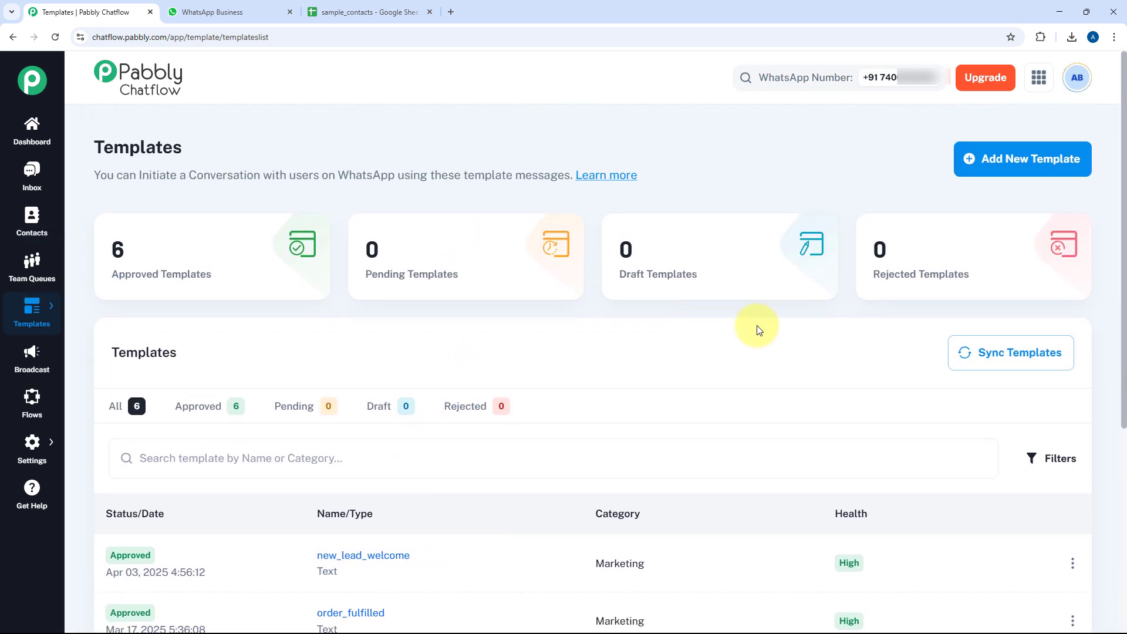
{"action": "left_click", "coordinate": [981, 167]}
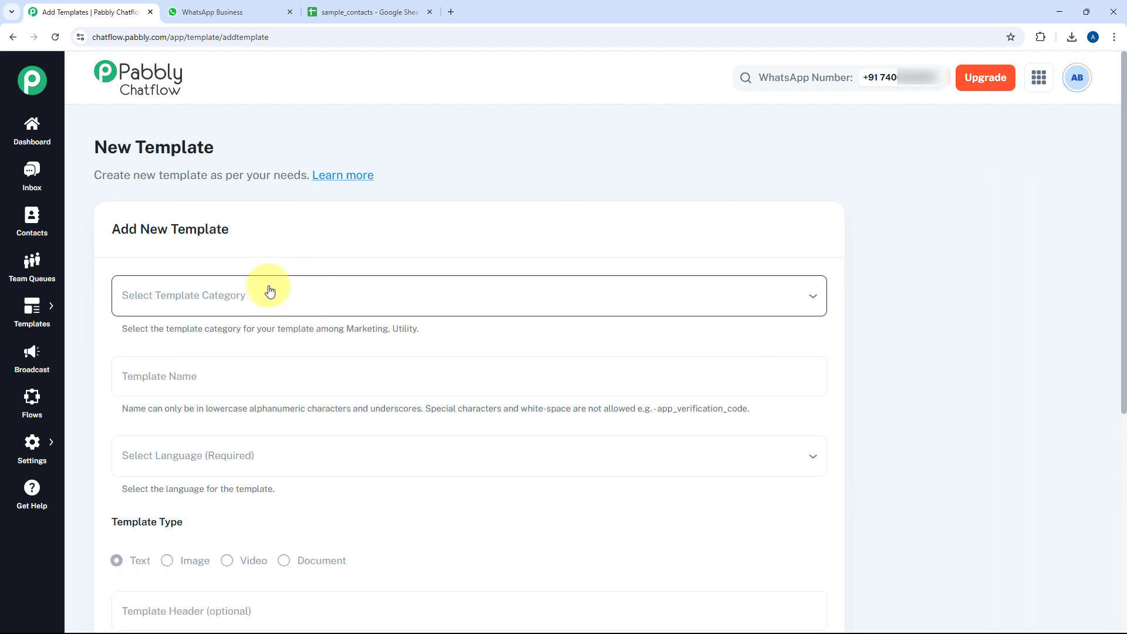
{"action": "scroll", "coordinate": [358, 258], "scroll_direction": "down", "scroll_amount": 1}
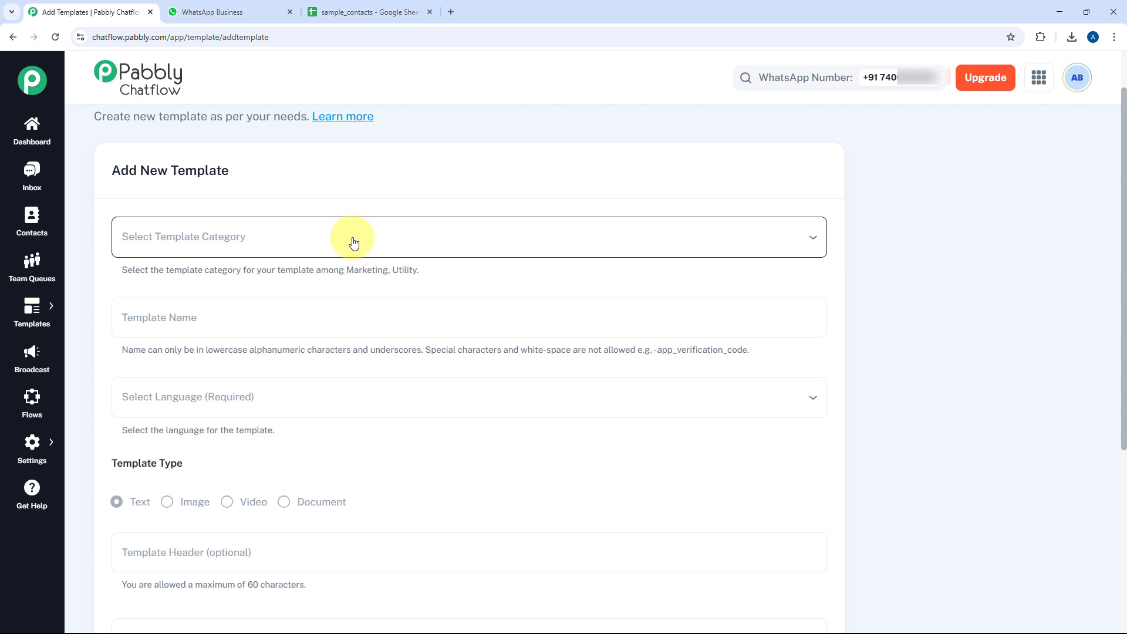
{"action": "left_click", "coordinate": [352, 238]}
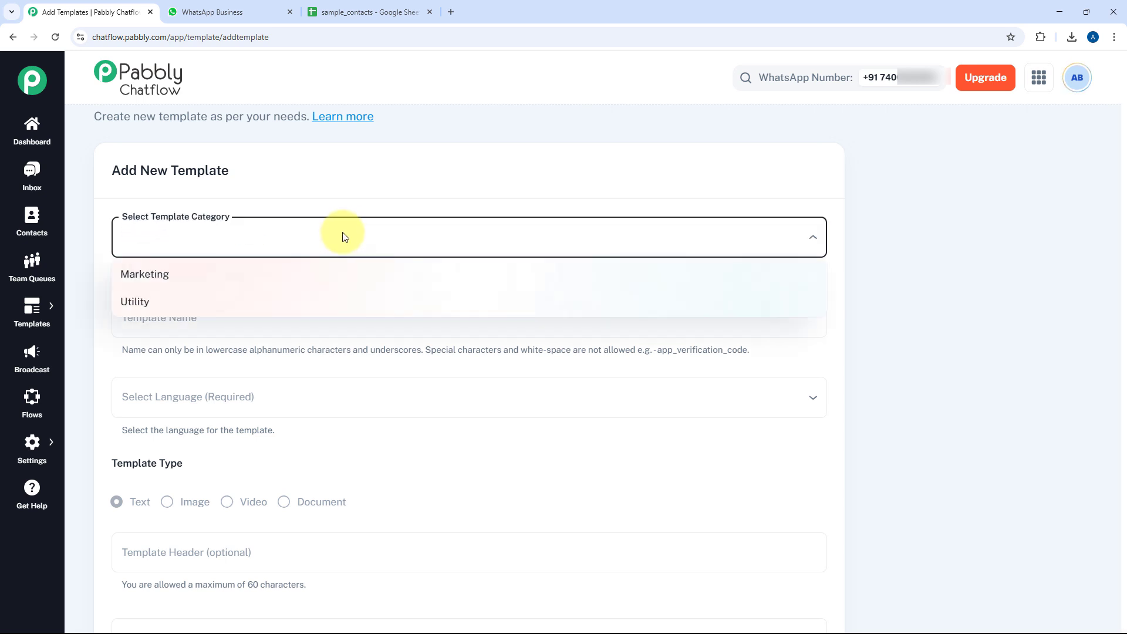
{"action": "left_click", "coordinate": [199, 274]}
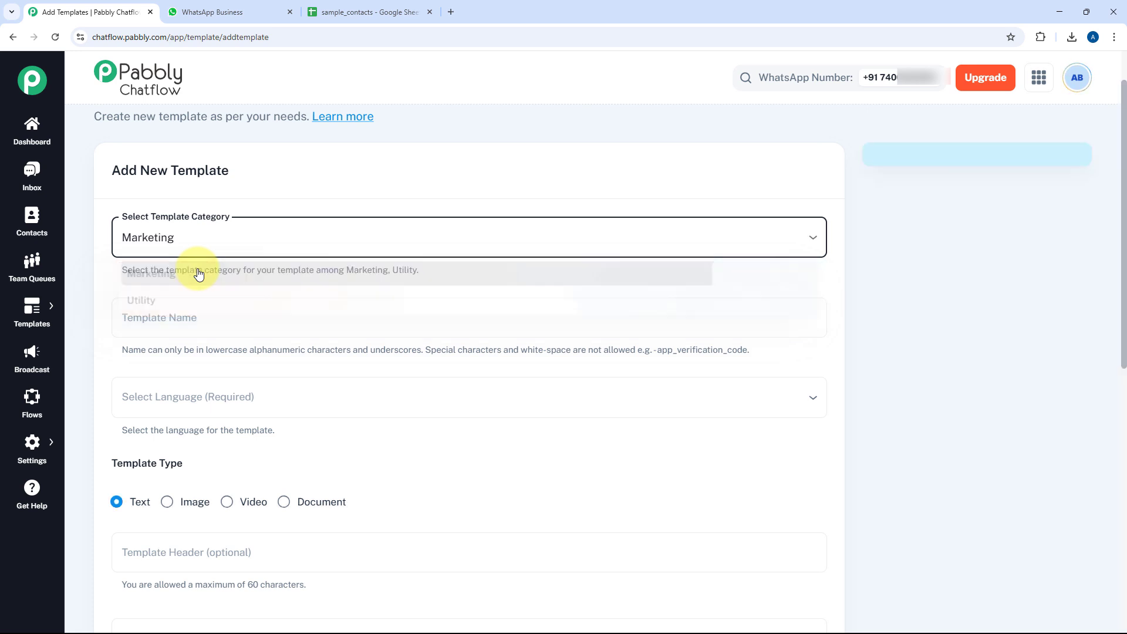
Name the new template New Message and set its language to English
{"action": "left_click", "coordinate": [187, 325]}
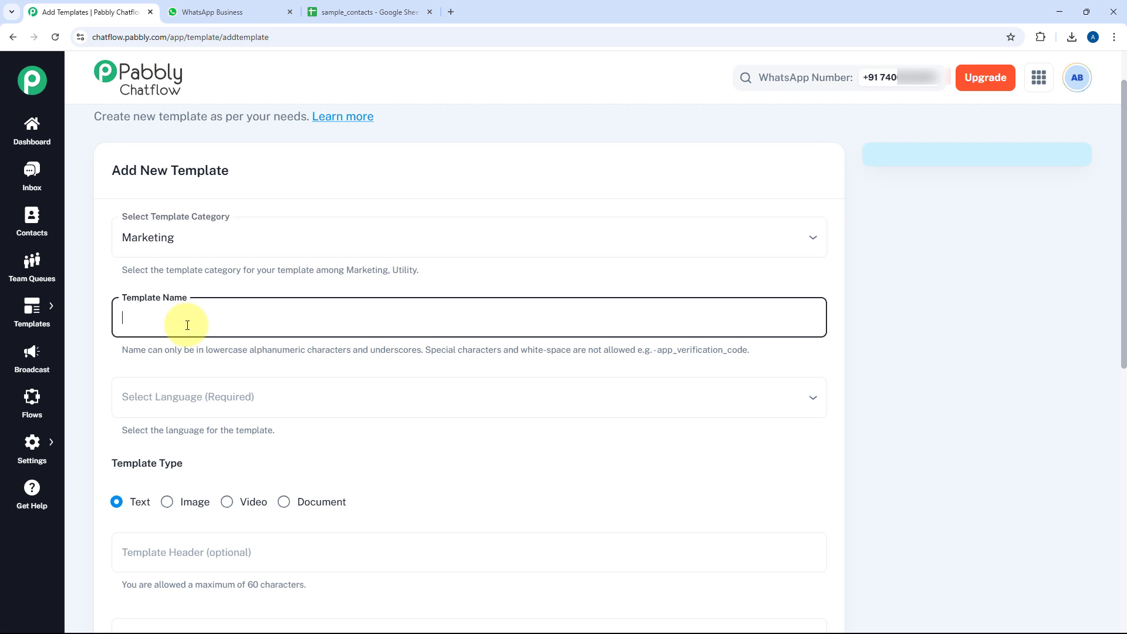
{"action": "scroll", "coordinate": [187, 325], "scroll_direction": "down", "scroll_amount": 1}
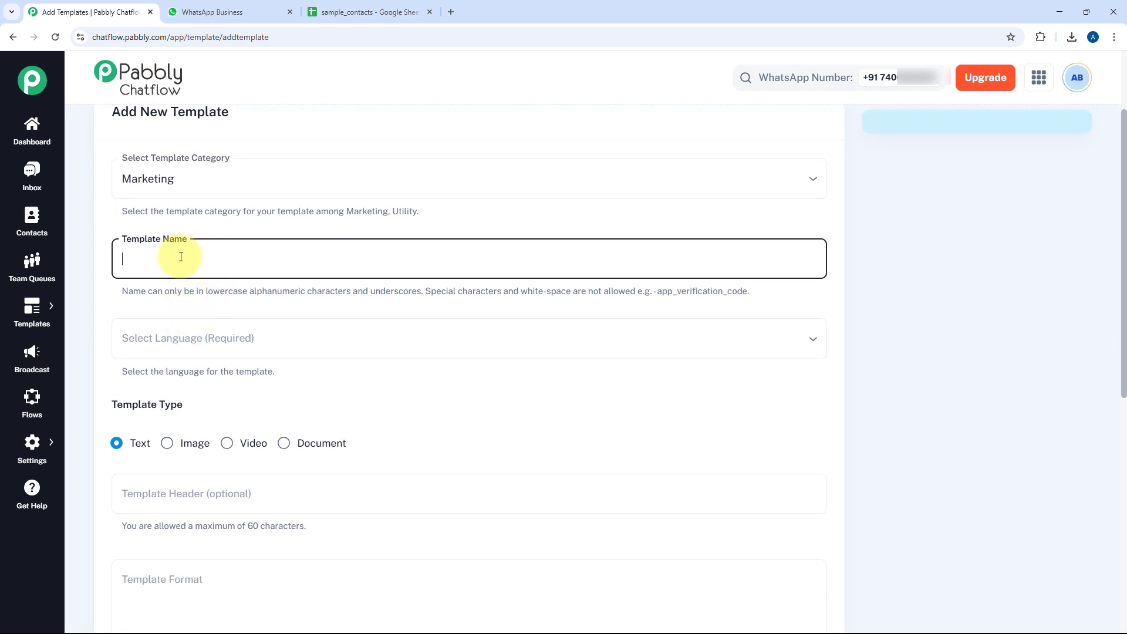
{"action": "type", "text": "New Message"}
{"action": "scroll", "coordinate": [220, 311], "scroll_direction": "down", "scroll_amount": 2}
{"action": "left_click", "coordinate": [237, 219]}
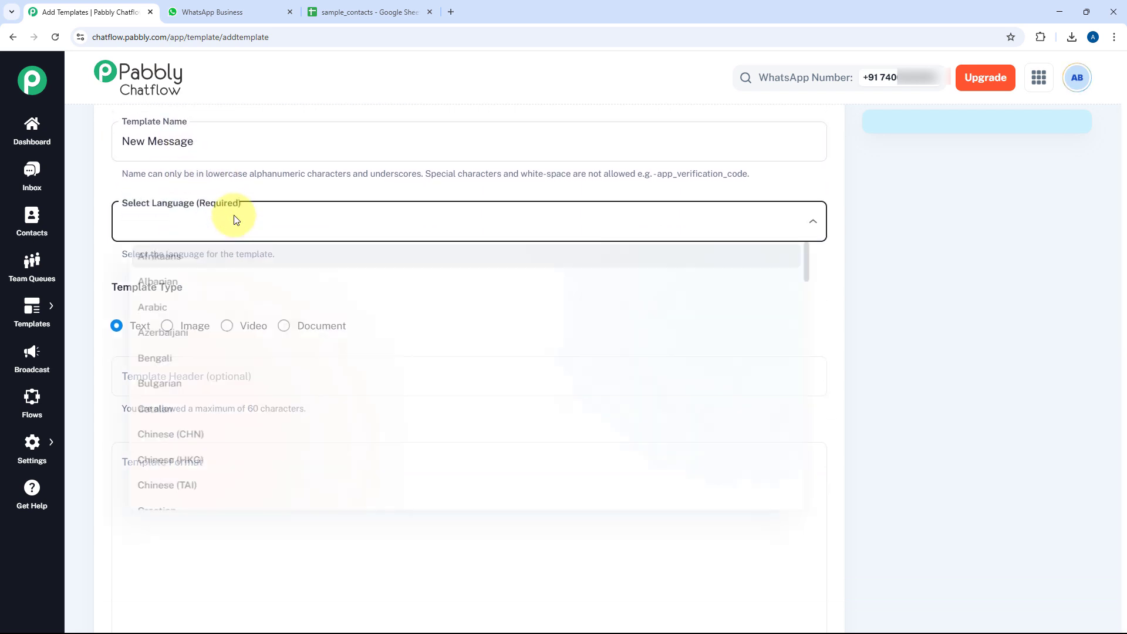
{"action": "key", "text": "e"}
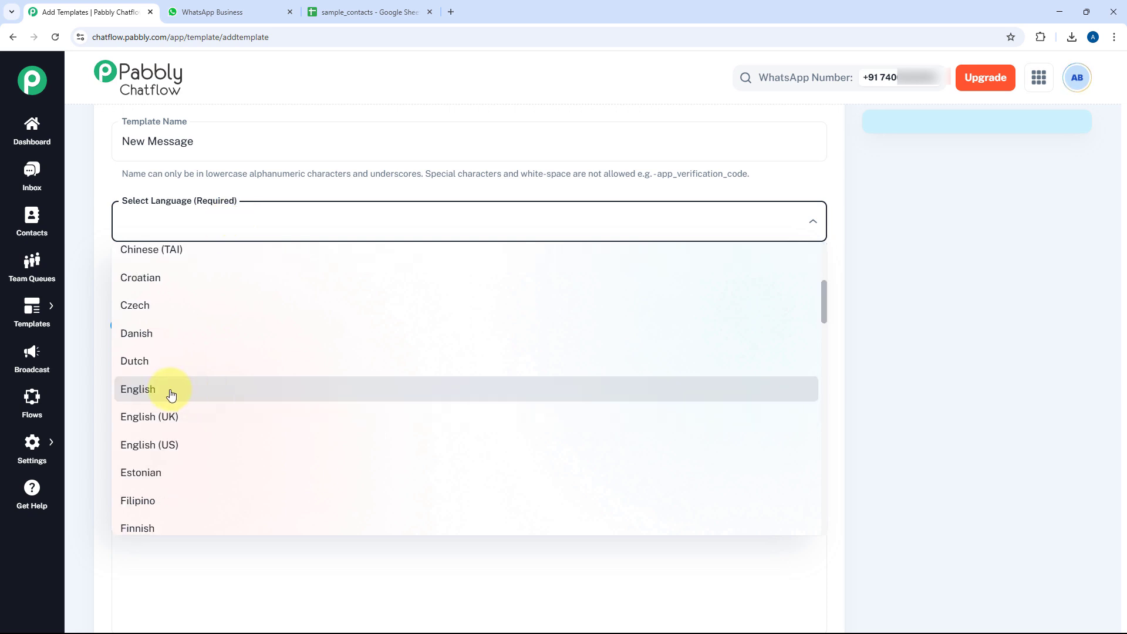
{"action": "left_click", "coordinate": [151, 389]}
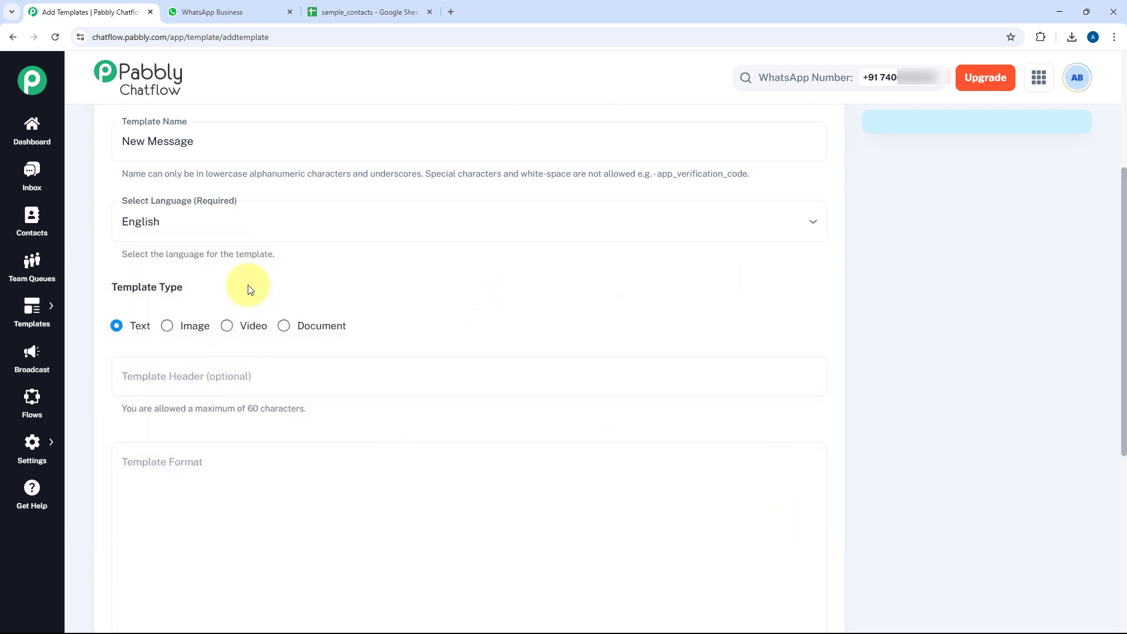
Try the Image, Video and Document template types and return the template type to Text
{"action": "scroll", "coordinate": [247, 285], "scroll_direction": "down", "scroll_amount": 1}
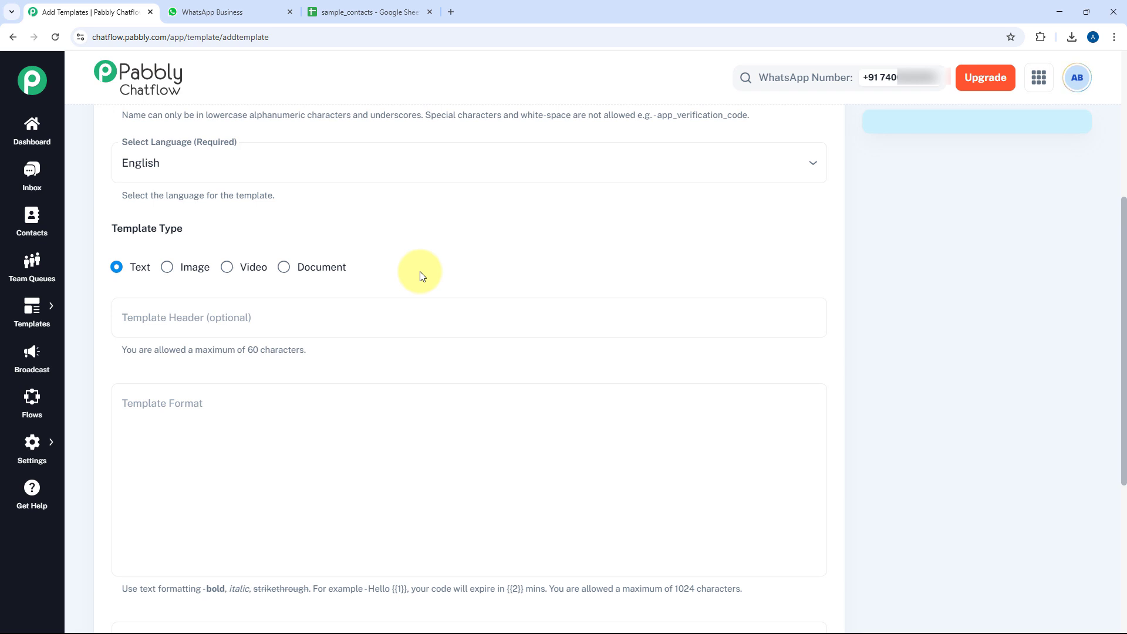
{"action": "left_click", "coordinate": [169, 268]}
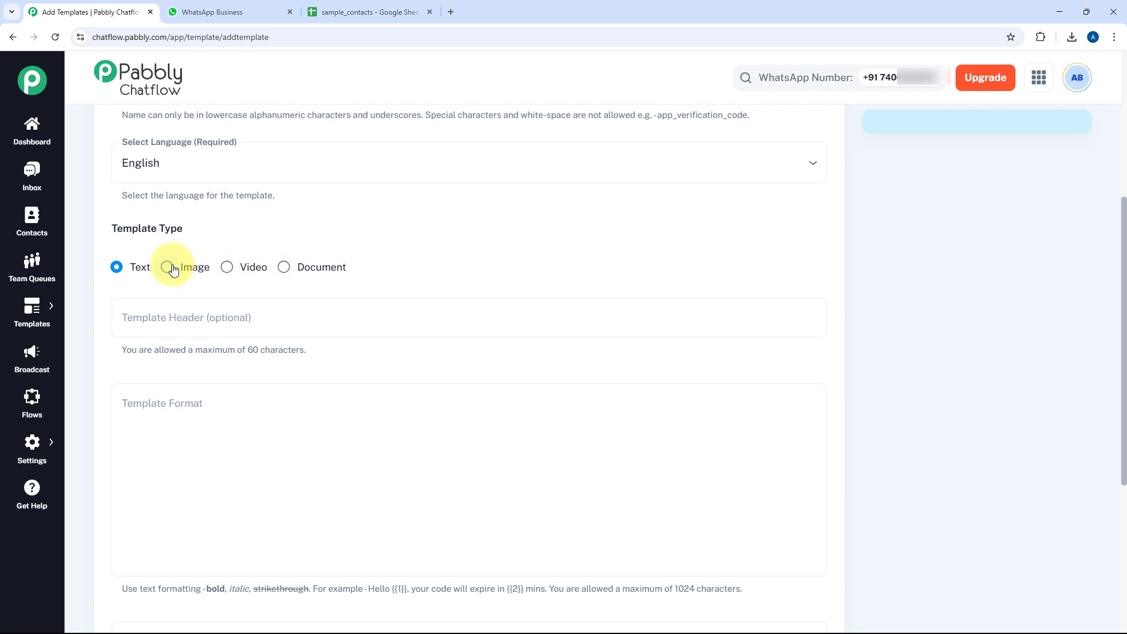
{"action": "left_click", "coordinate": [268, 272]}
{"action": "left_click", "coordinate": [285, 267]}
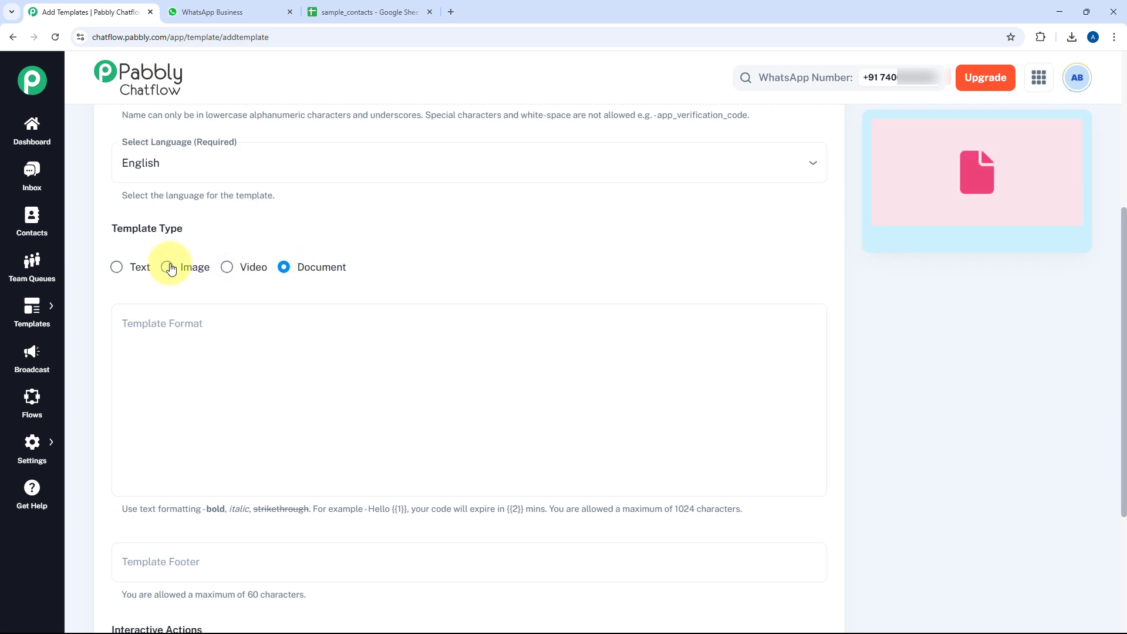
{"action": "left_click", "coordinate": [131, 267]}
Enter Header Text as the template header and check it in the message preview
{"action": "scroll", "coordinate": [352, 270], "scroll_direction": "down", "scroll_amount": 1}
{"action": "left_click", "coordinate": [214, 264]}
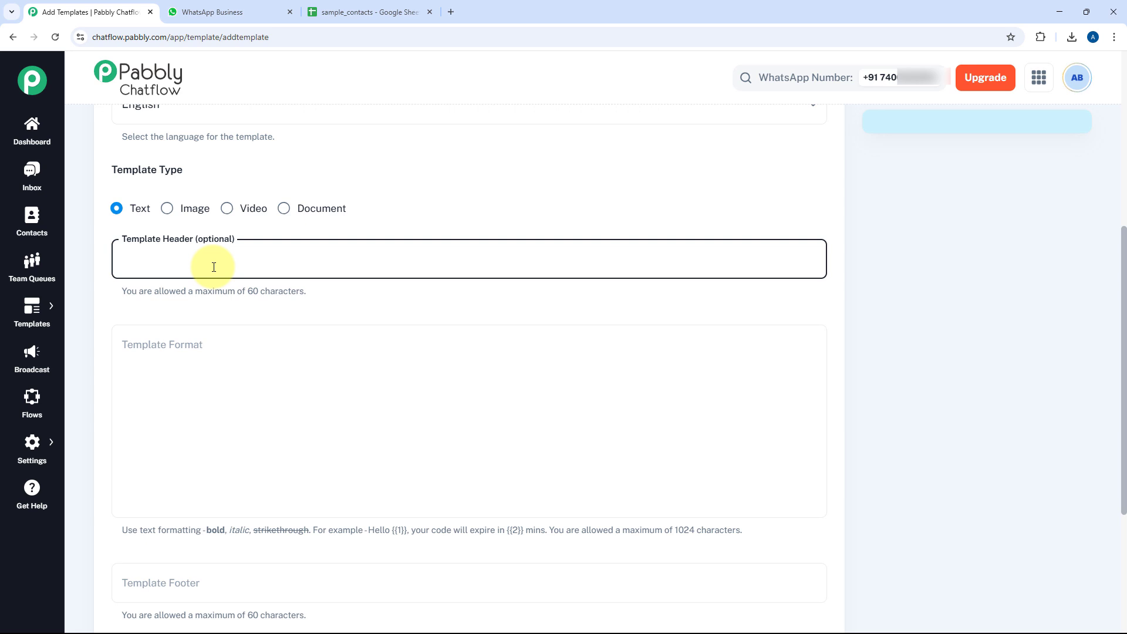
{"action": "type", "text": "He"}
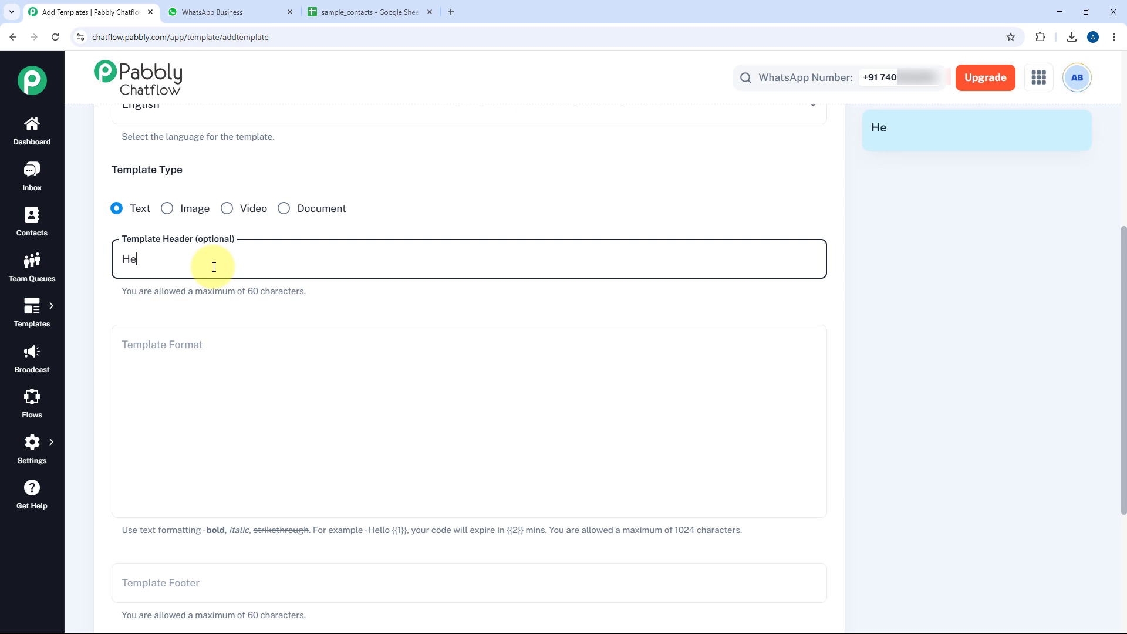
{"action": "type", "text": "ader Text"}
{"action": "scroll", "coordinate": [893, 169], "scroll_direction": "up", "scroll_amount": 2}
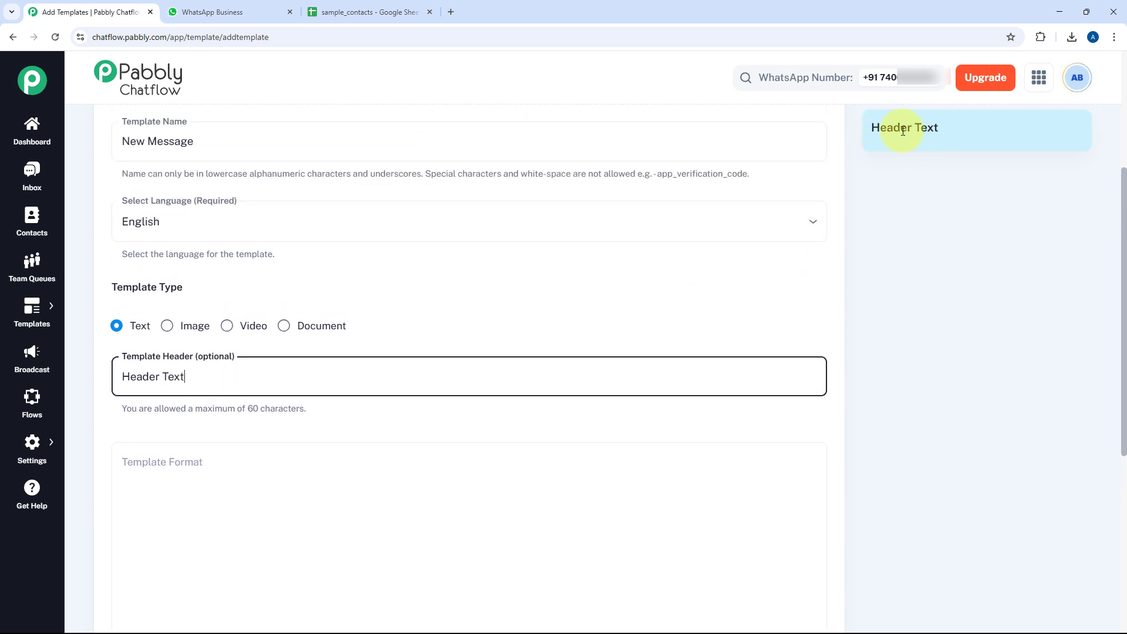
Write Hello {{1}} as the template's message body, using {{1}} as a variable for the recipient
{"action": "scroll", "coordinate": [277, 372], "scroll_direction": "down", "scroll_amount": 1}
{"action": "left_click", "coordinate": [217, 415]}
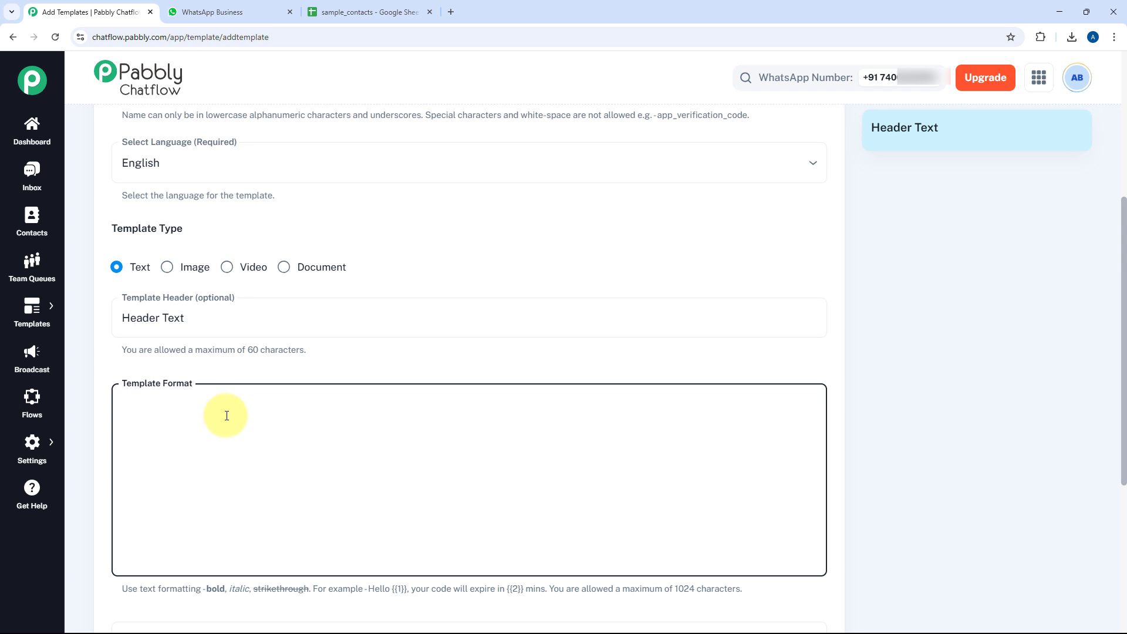
{"action": "scroll", "coordinate": [226, 415], "scroll_direction": "down", "scroll_amount": 2}
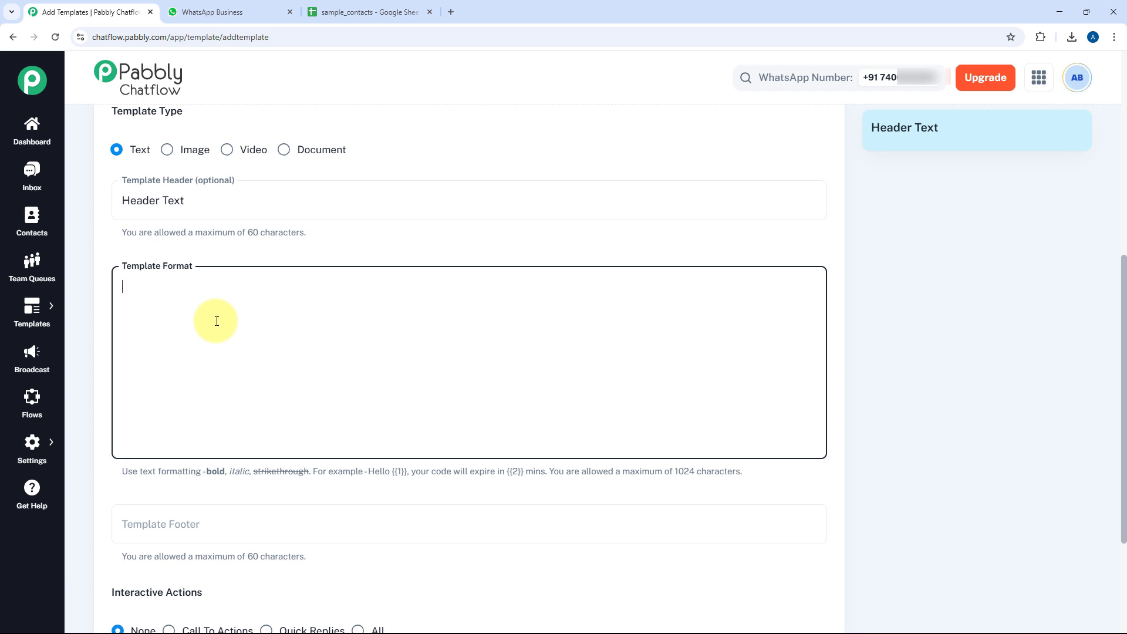
{"action": "type", "text": "Hello"}
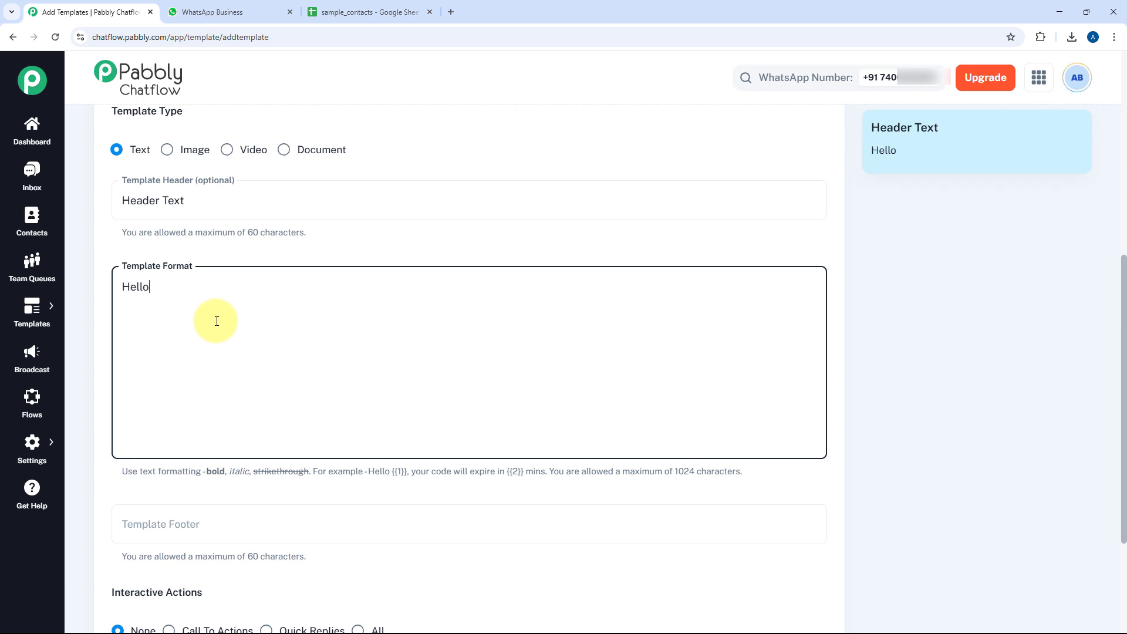
{"action": "type", "text": ","}
{"action": "key", "text": "BackSpace"}
{"action": "type", "text": "}}"}
{"action": "key", "text": "BackSpace"}
{"action": "type", "text": "TRUE"}
{"action": "key", "text": "BackSpace"}
{"action": "key", "text": "BackSpace"}
{"action": "key", "text": "BackSpace"}
{"action": "key", "text": "BackSpace"}
{"action": "key", "text": "BackSpace"}
{"action": "key", "text": "BackSpace"}
{"action": "type", "text": "1}}"}
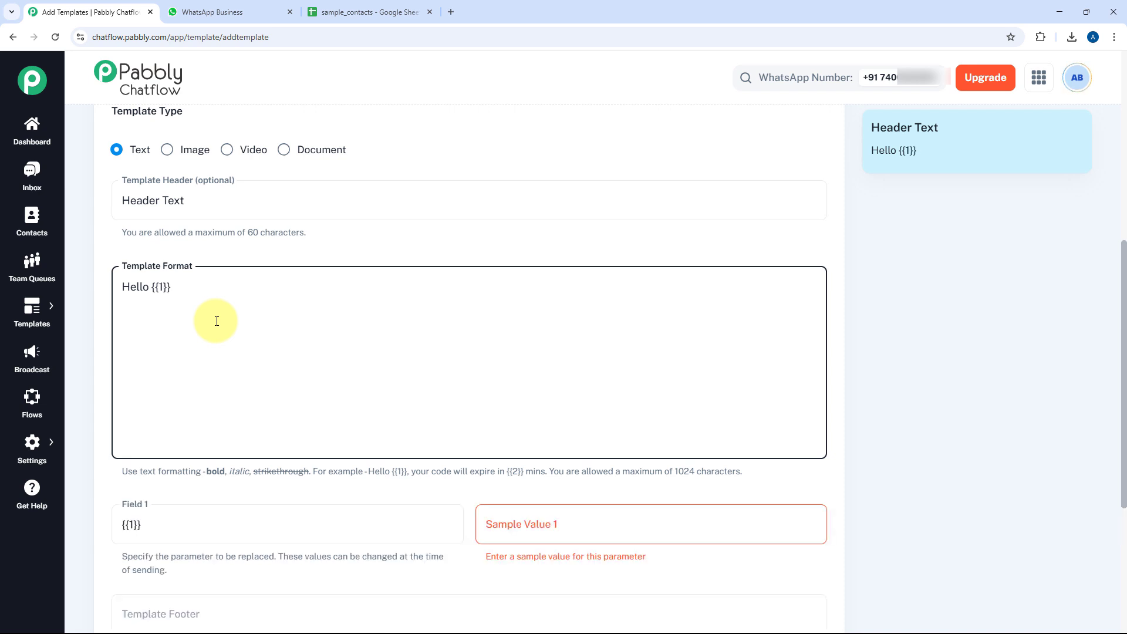
Give the {{1}} variable the sample value Demo User
{"action": "scroll", "coordinate": [217, 321], "scroll_direction": "down", "scroll_amount": 1}
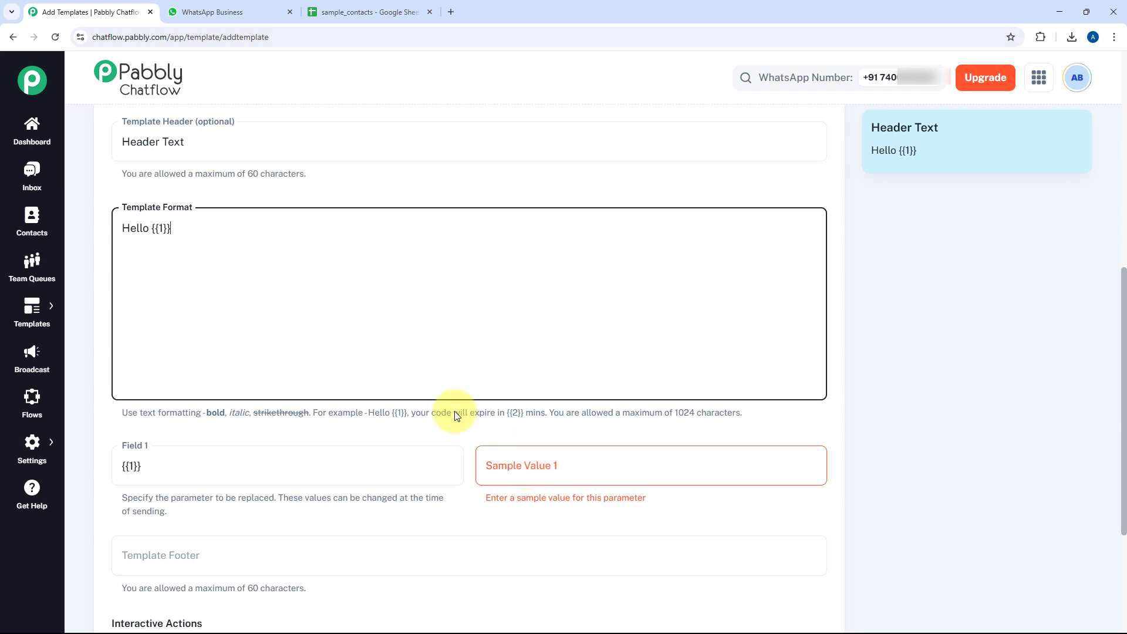
{"action": "left_click", "coordinate": [545, 470]}
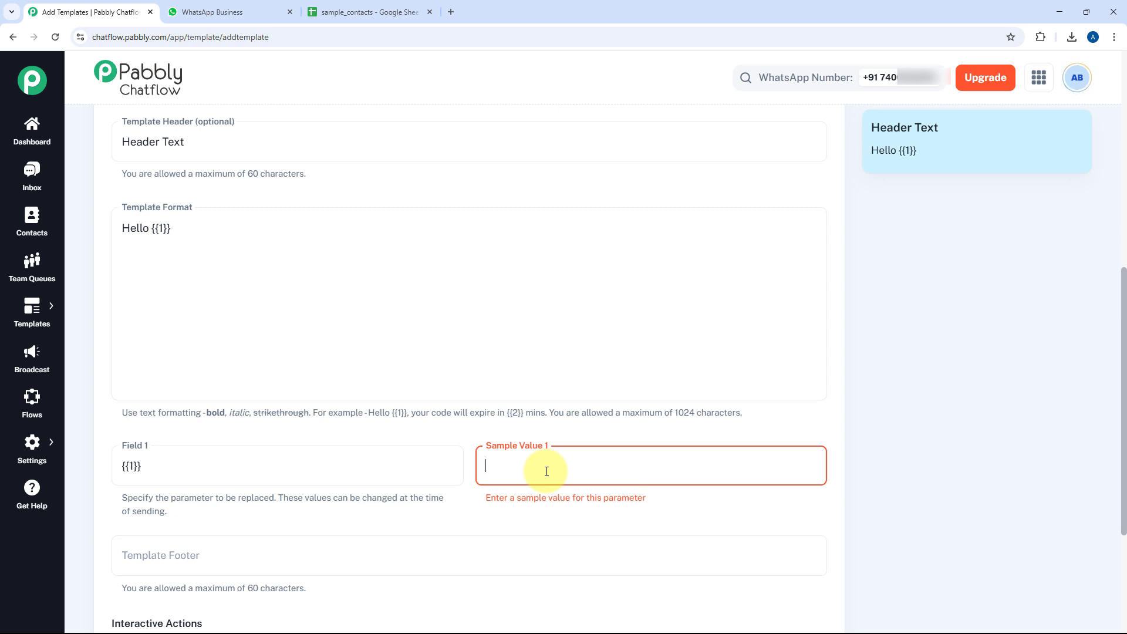
{"action": "type", "text": "Demo User"}
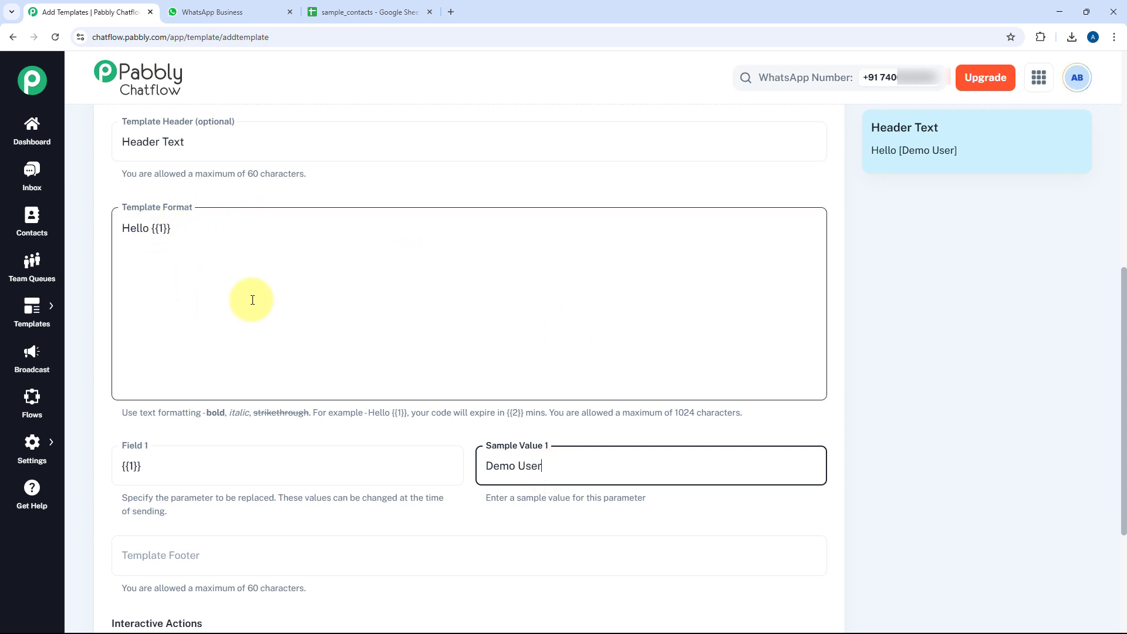
Add a comma after {{1}} in the message body, followed by two line breaks
{"action": "left_click", "coordinate": [219, 228]}
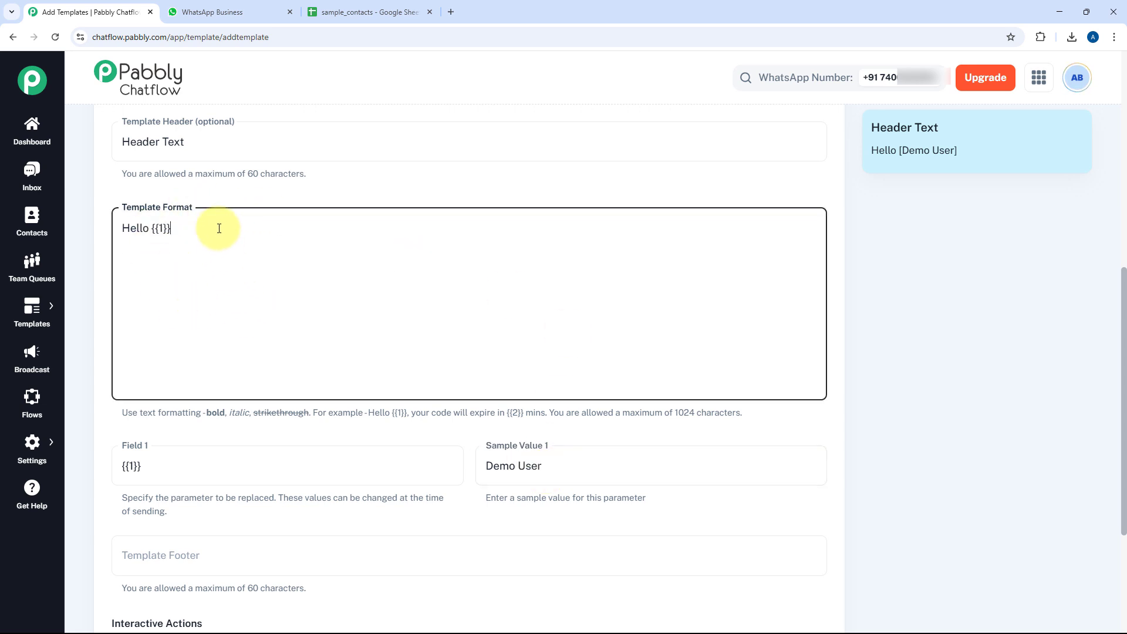
{"action": "type", "text": ","}
{"action": "key", "text": "Return"}
{"action": "key", "text": "Return"}
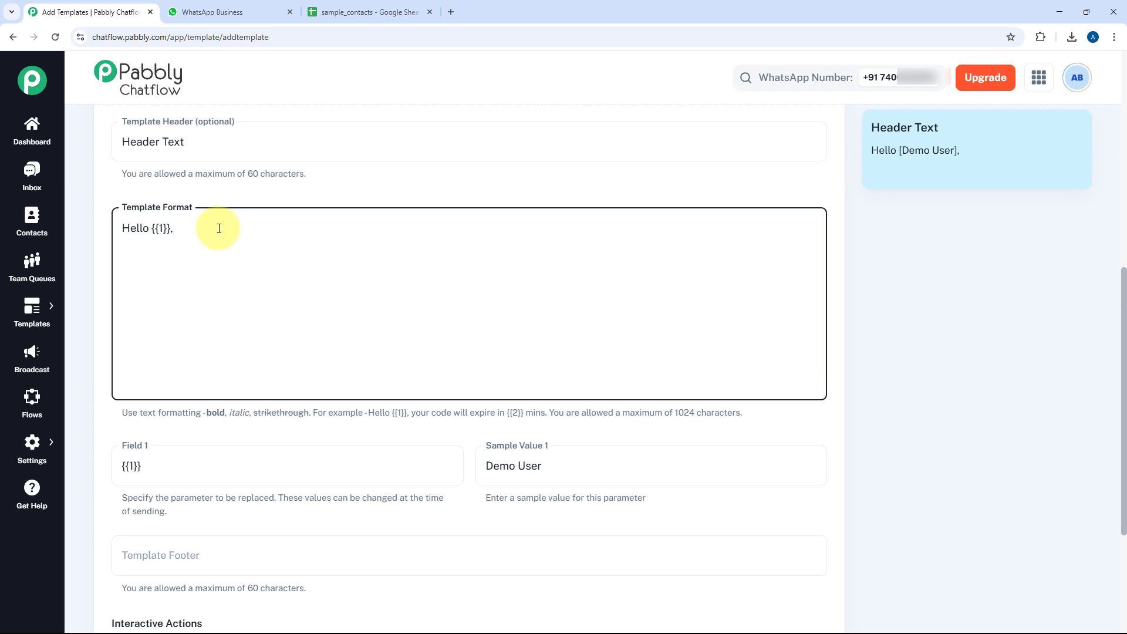
Enter Footer Text as the template footer and check the header, body and footer in the message preview
{"action": "scroll", "coordinate": [219, 228], "scroll_direction": "down", "scroll_amount": 5}
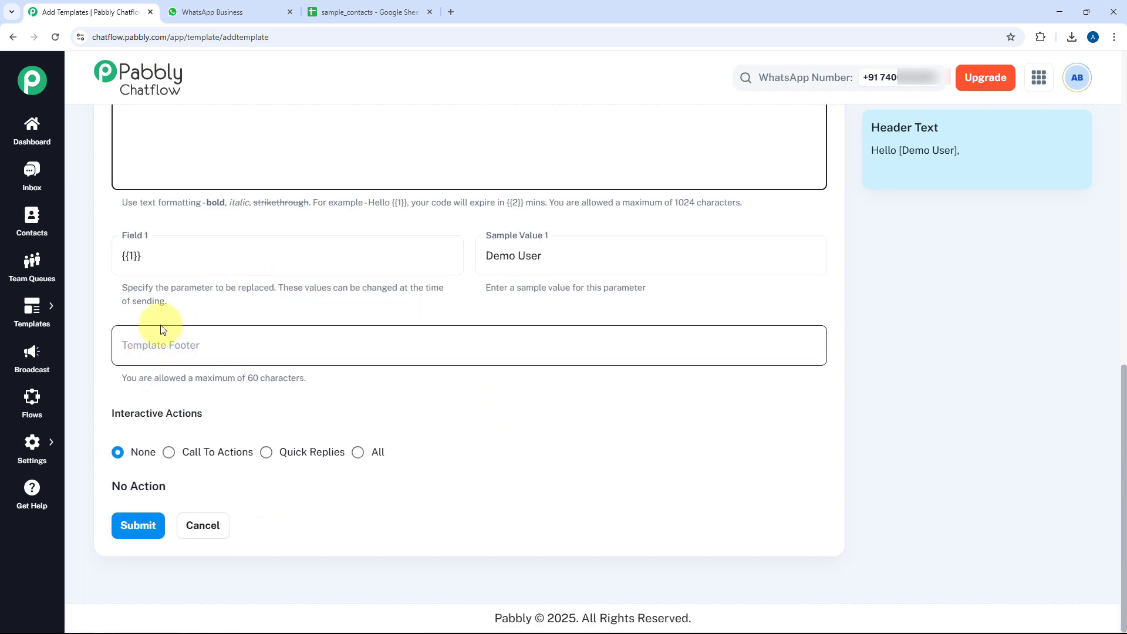
{"action": "left_click", "coordinate": [325, 349]}
{"action": "type", "text": "Foo"}
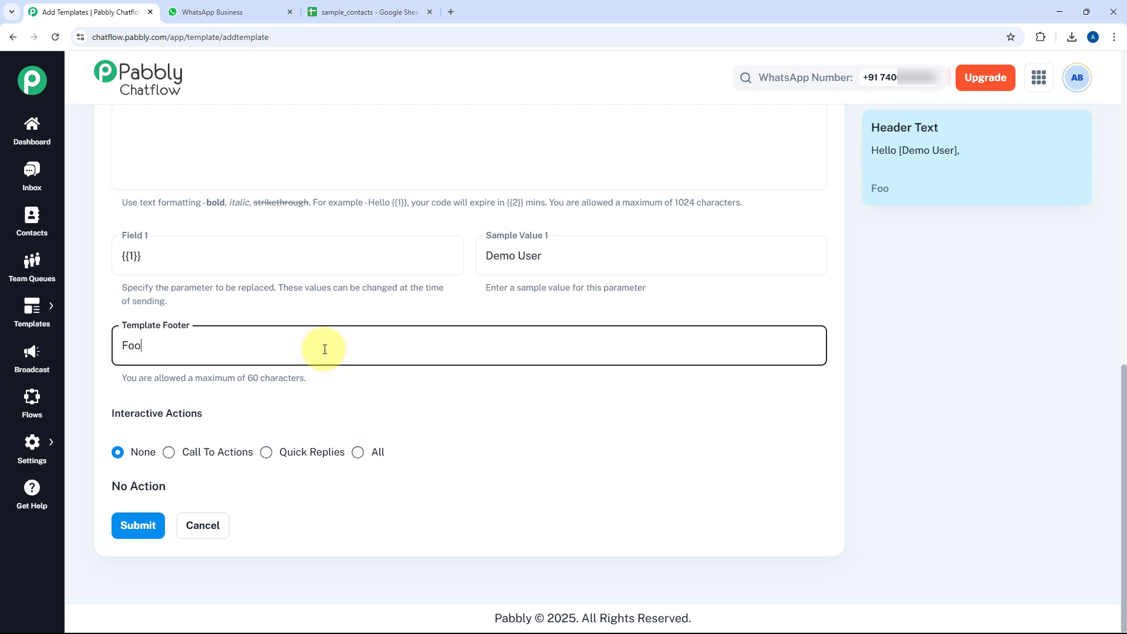
{"action": "type", "text": "ter Text"}
{"action": "left_click_drag", "start_coordinate": [930, 187], "coordinate": [871, 188]}
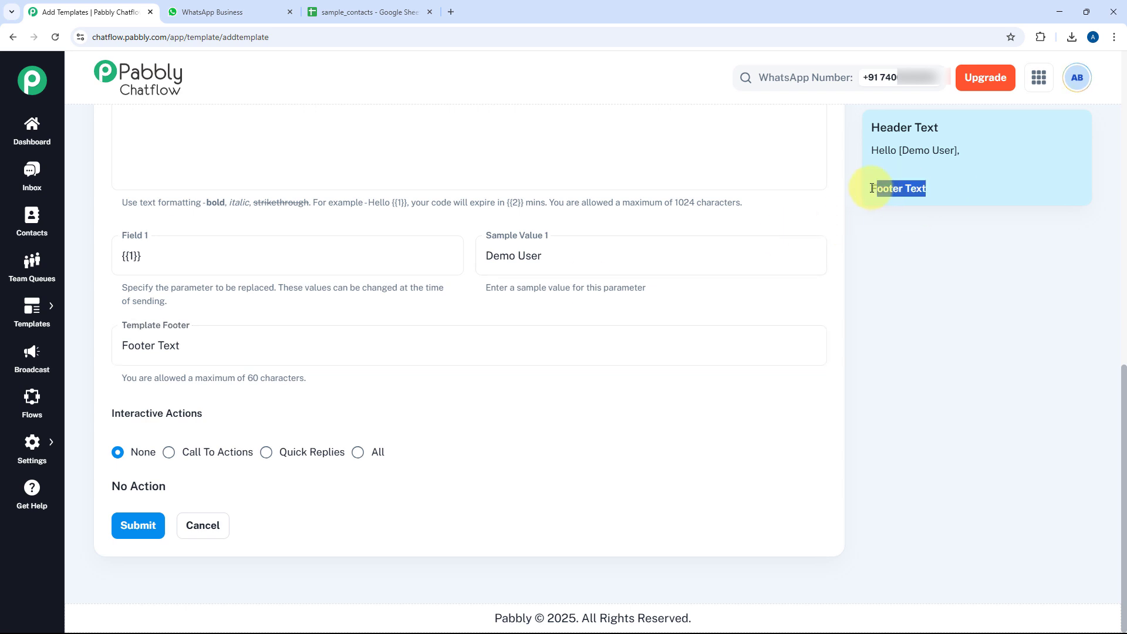
{"action": "left_click", "coordinate": [871, 213]}
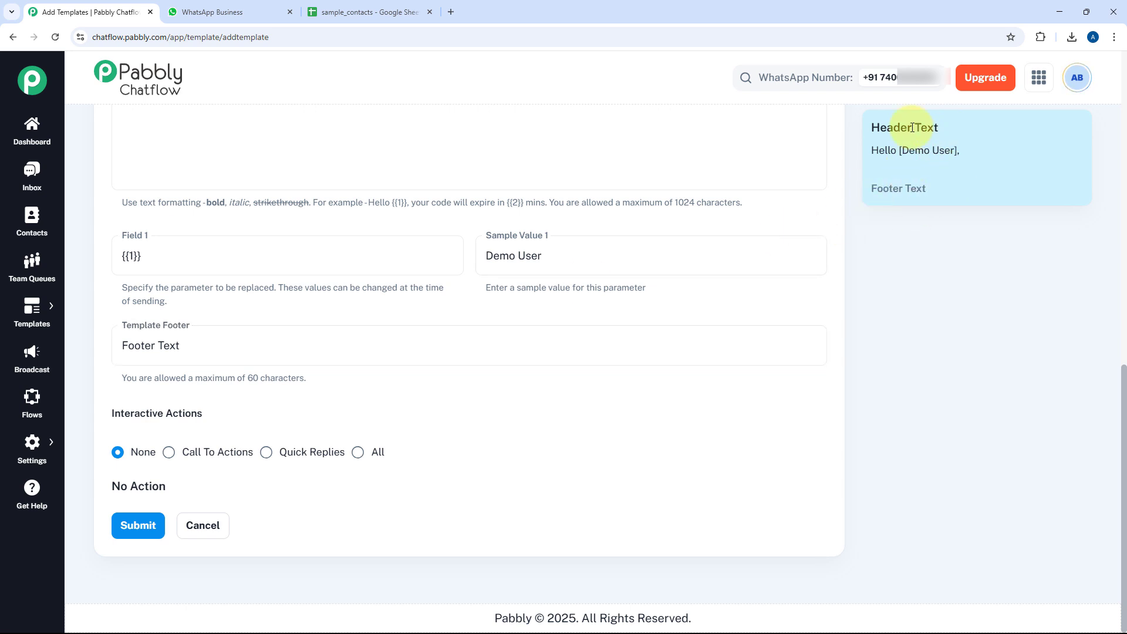
{"action": "left_click_drag", "start_coordinate": [940, 128], "coordinate": [871, 129]}
{"action": "left_click_drag", "start_coordinate": [956, 185], "coordinate": [849, 189]}
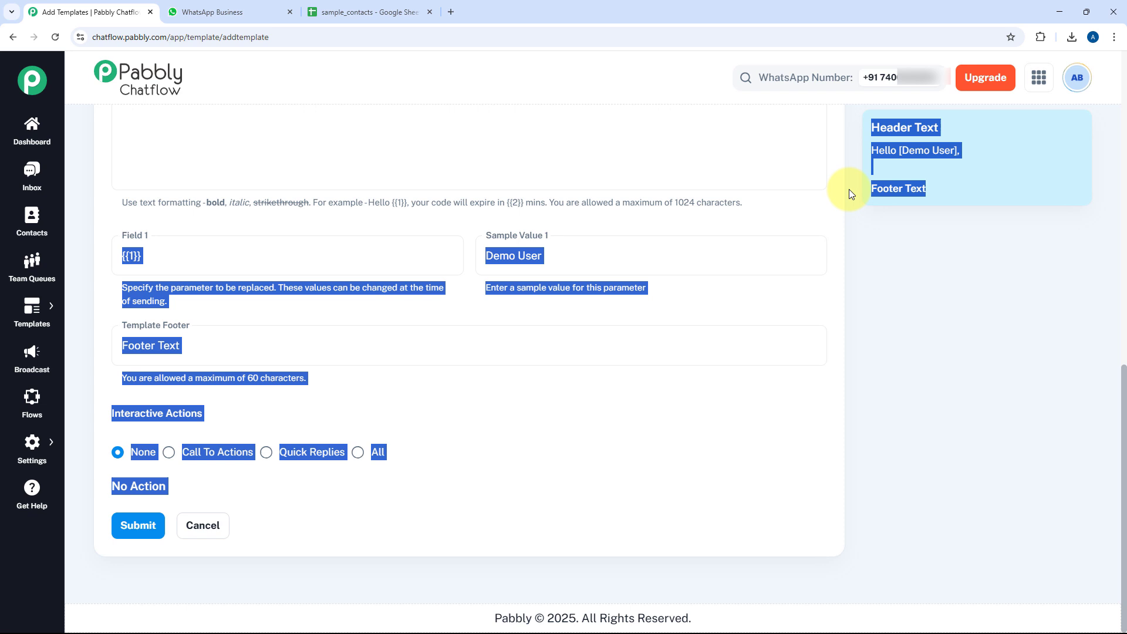
{"action": "left_click", "coordinate": [872, 213]}
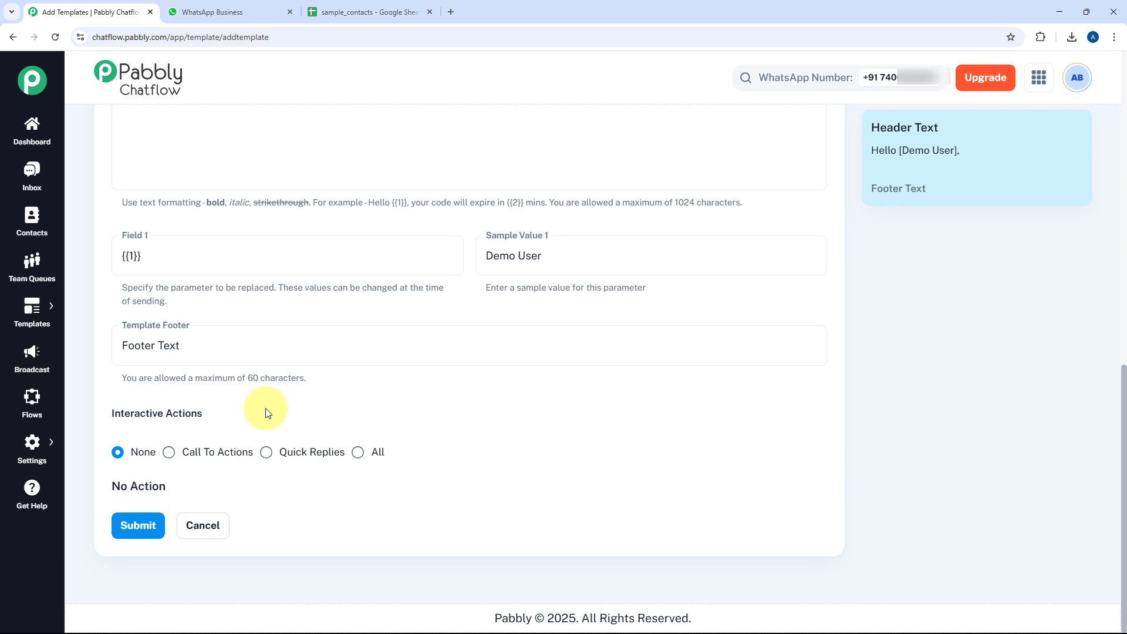
Examine the fields offered by the Call To Actions, Quick Replies and All options for the template's interactive actions
{"action": "left_click", "coordinate": [193, 458]}
{"action": "scroll", "coordinate": [246, 419], "scroll_direction": "down", "scroll_amount": 2}
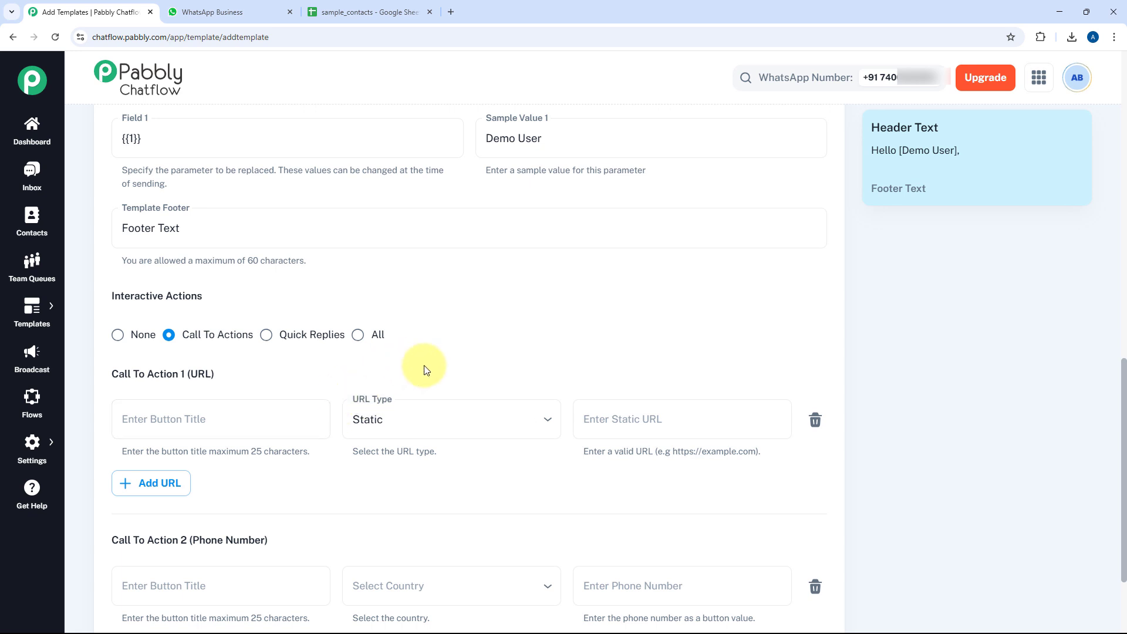
{"action": "scroll", "coordinate": [376, 452], "scroll_direction": "down", "scroll_amount": 1}
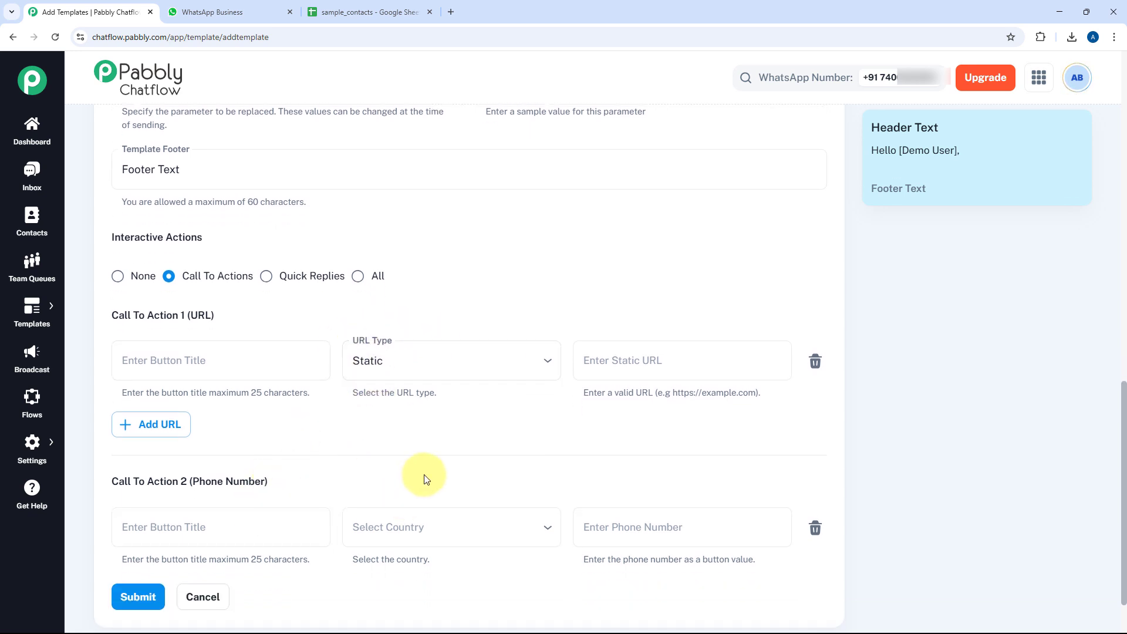
{"action": "left_click", "coordinate": [281, 282]}
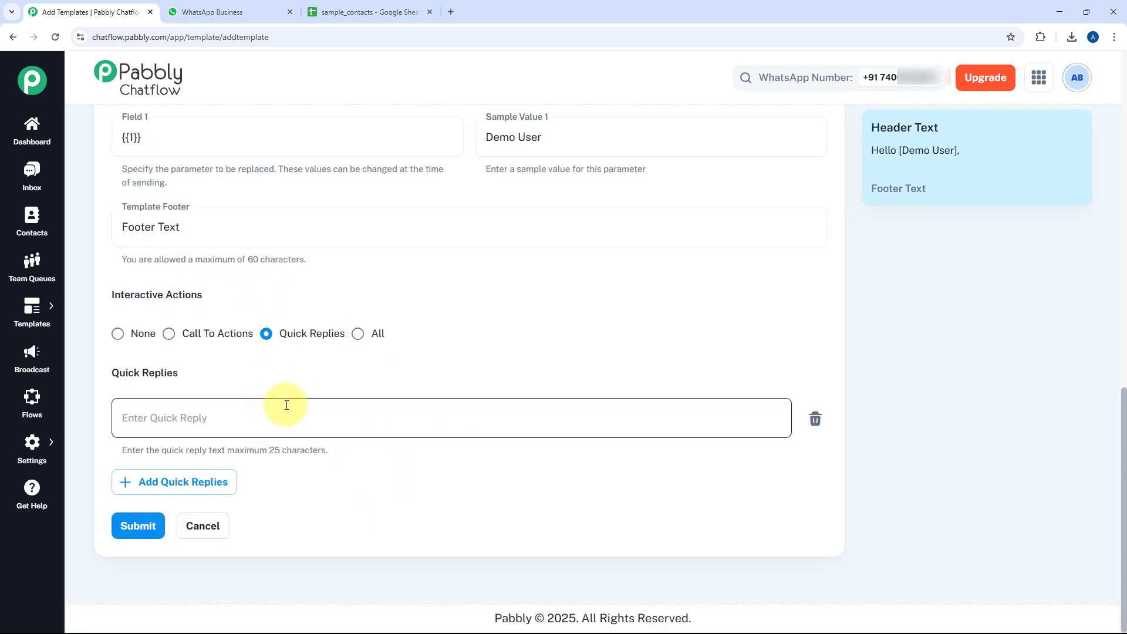
{"action": "left_click", "coordinate": [358, 336]}
{"action": "scroll", "coordinate": [374, 364], "scroll_direction": "down", "scroll_amount": 2}
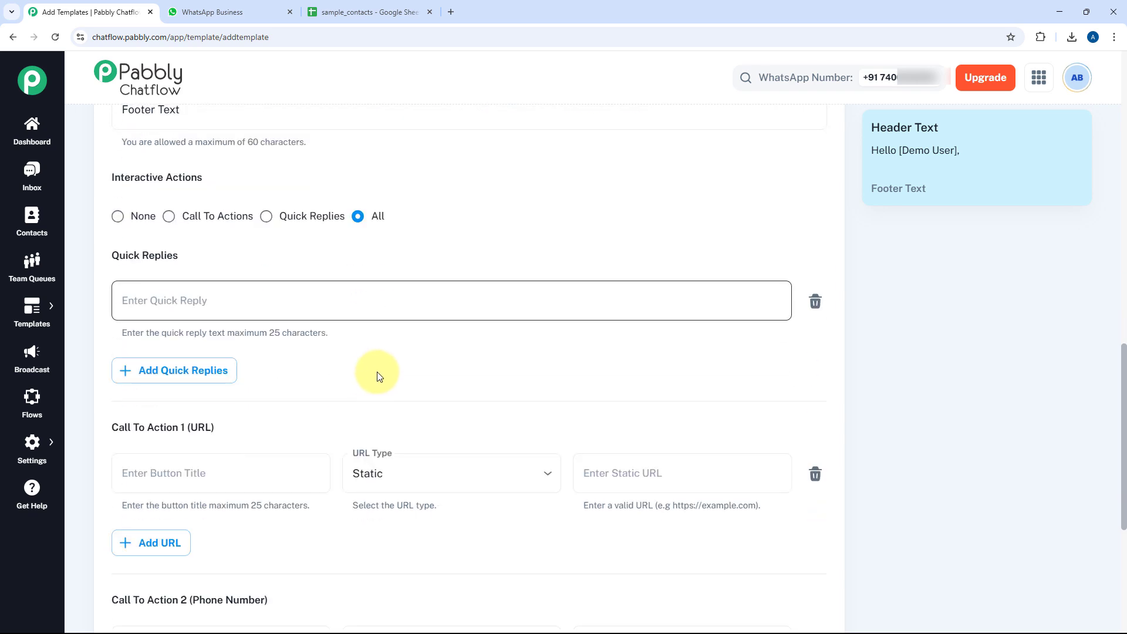
{"action": "scroll", "coordinate": [306, 411], "scroll_direction": "down", "scroll_amount": 2}
{"action": "scroll", "coordinate": [270, 437], "scroll_direction": "down", "scroll_amount": 2}
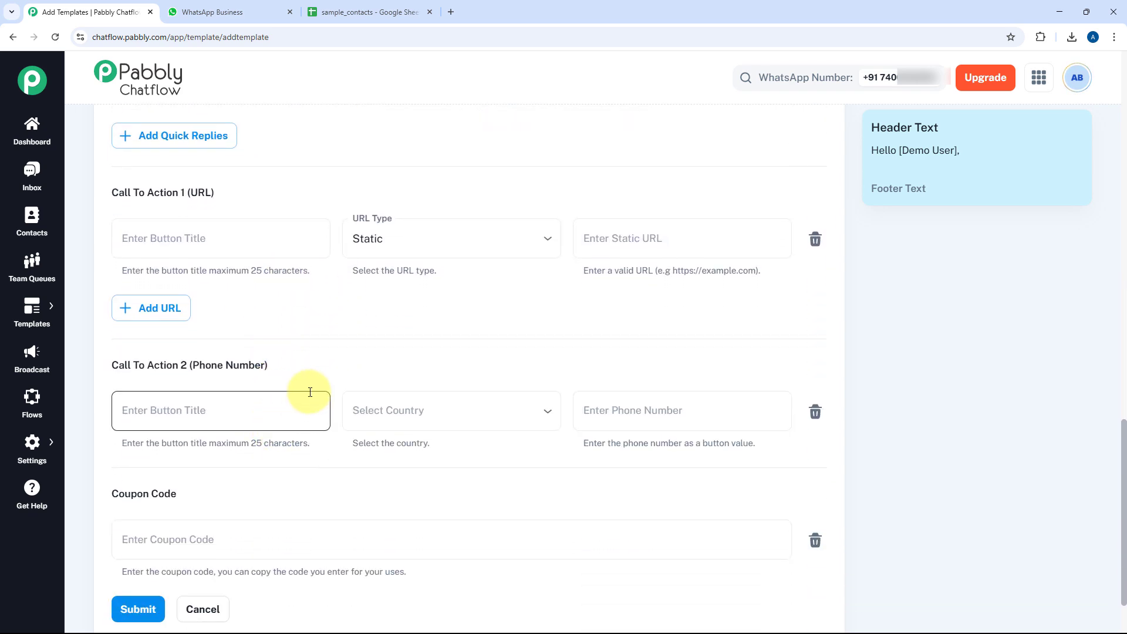
{"action": "scroll", "coordinate": [225, 497], "scroll_direction": "up", "scroll_amount": 4}
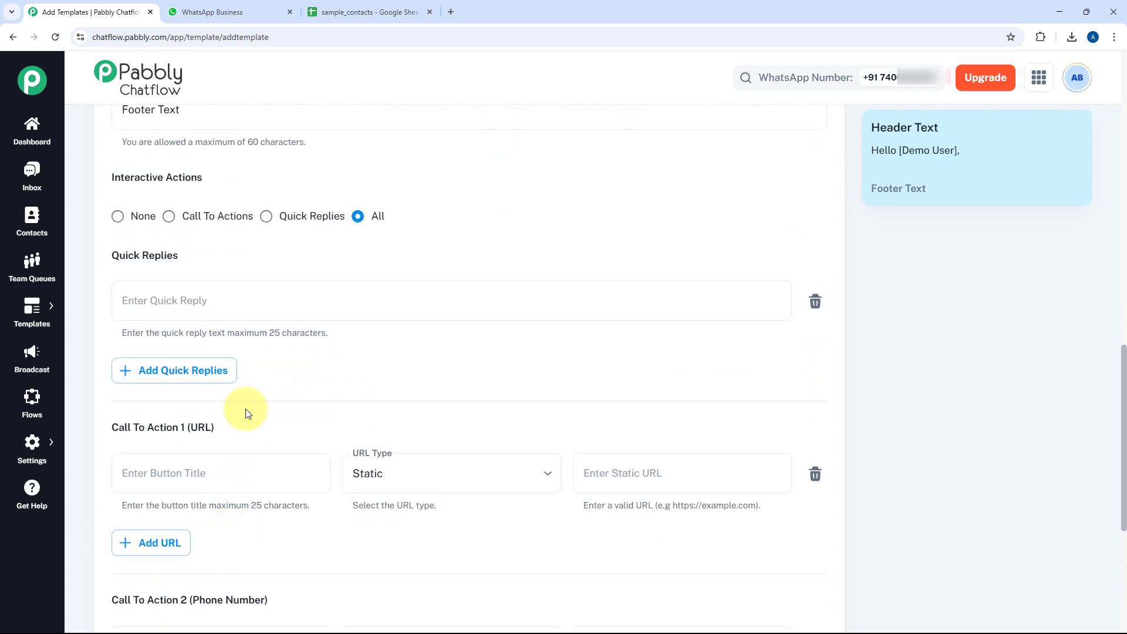
Choose Call To Actions as the interactive action and title the URL button Vist Website
{"action": "left_click", "coordinate": [215, 220]}
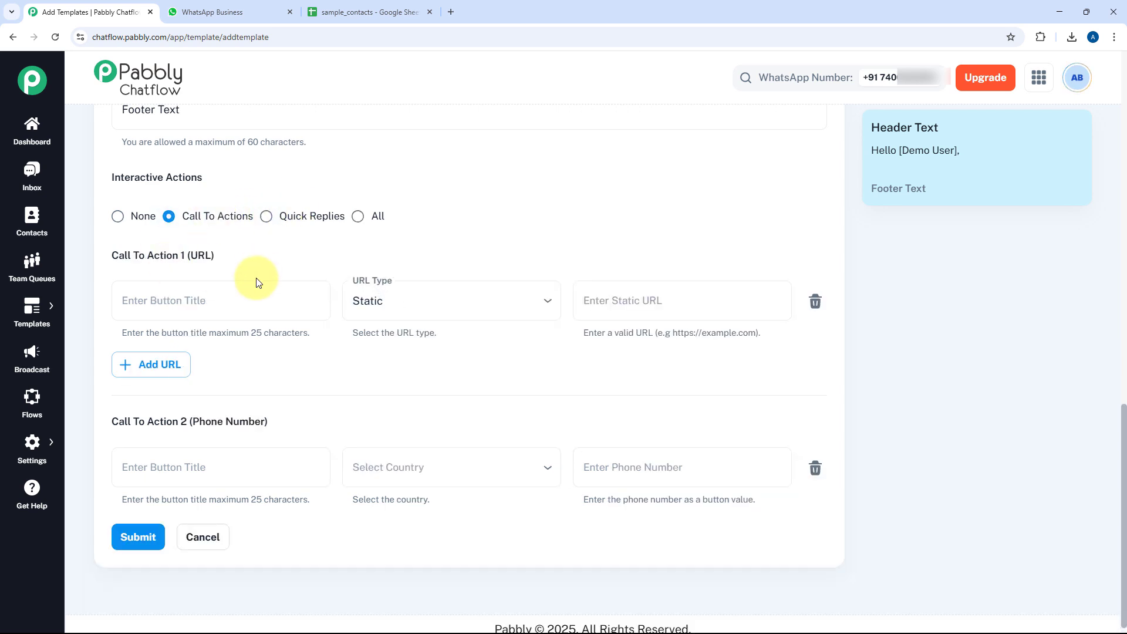
{"action": "left_click", "coordinate": [230, 302]}
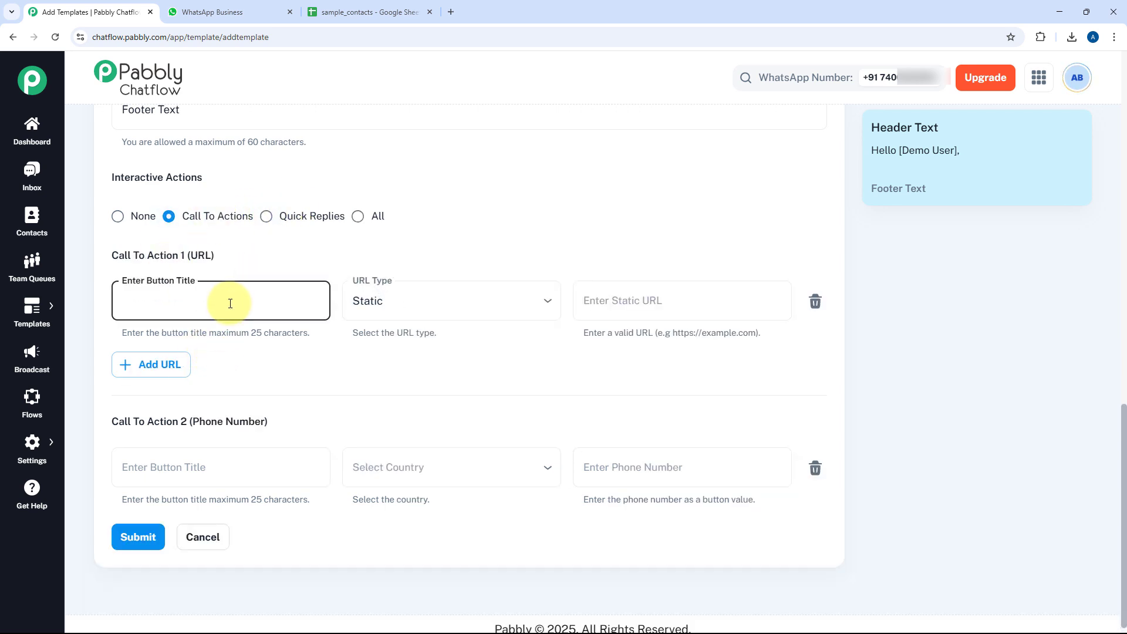
{"action": "type", "text": "Vist Web"}
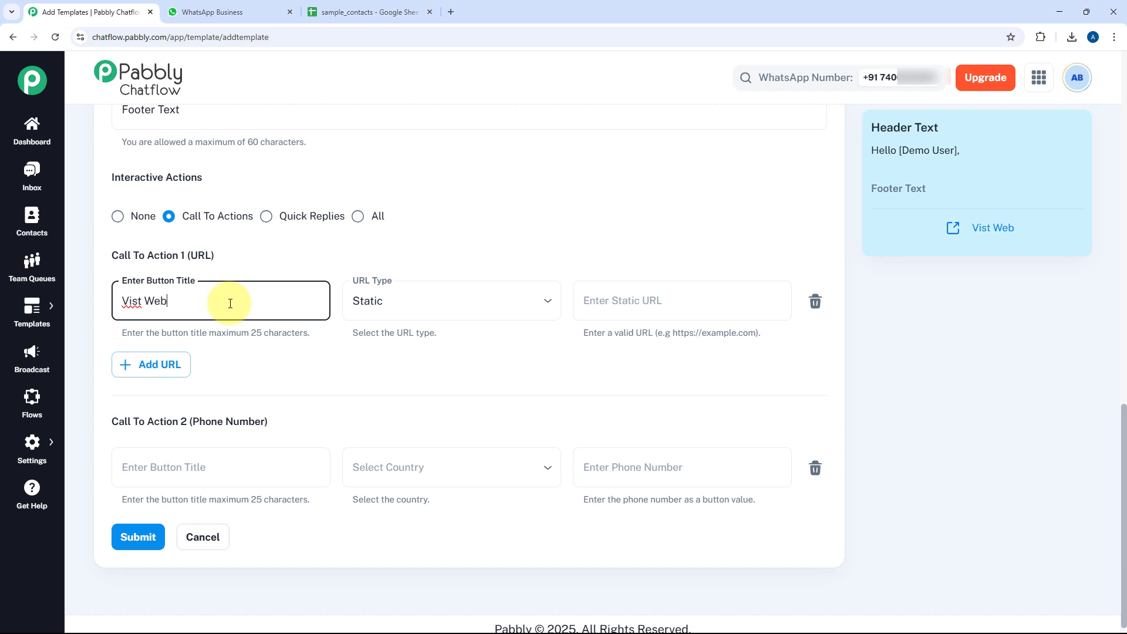
{"action": "type", "text": "site"}
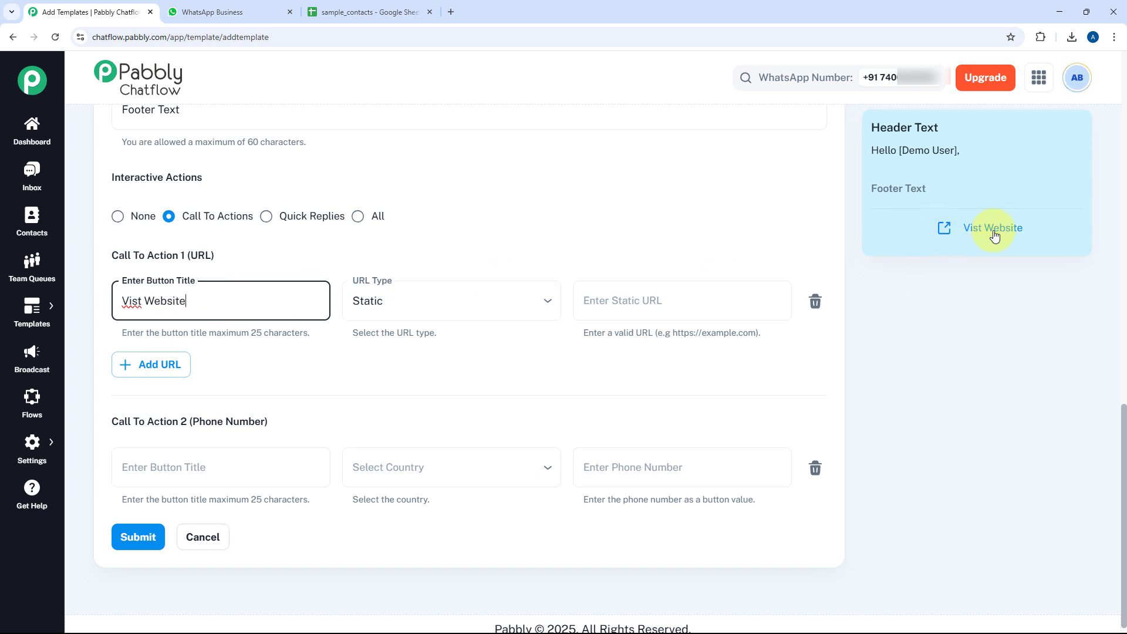
Title the phone number button Call Us, leaving its country and number and the static URL empty
{"action": "left_click", "coordinate": [228, 456]}
{"action": "type", "text": "C"}
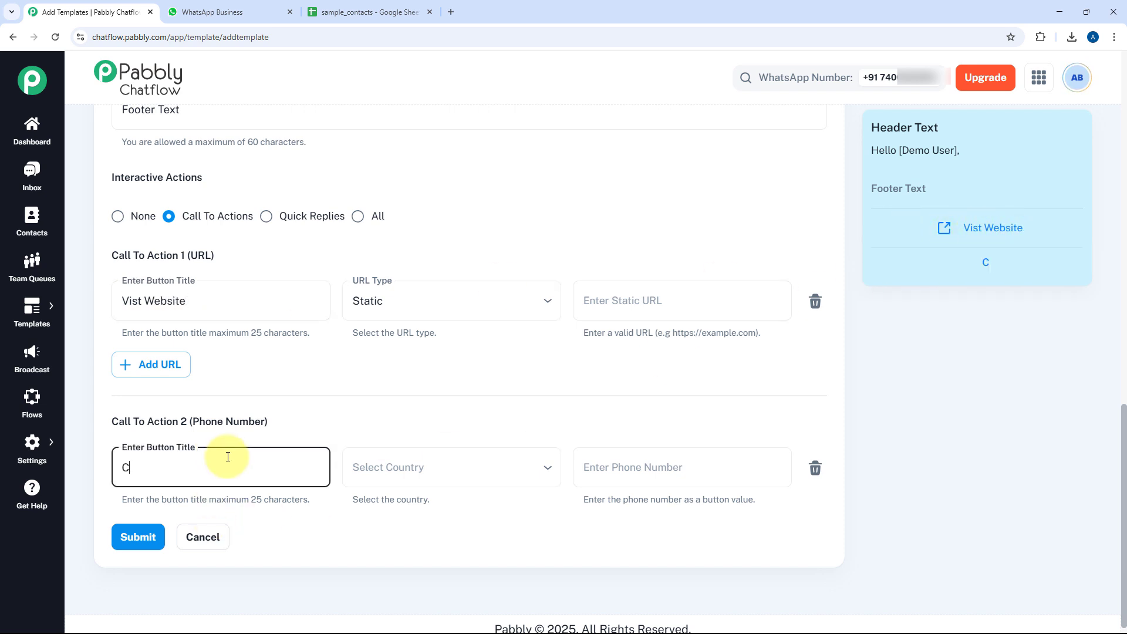
{"action": "type", "text": "all Us"}
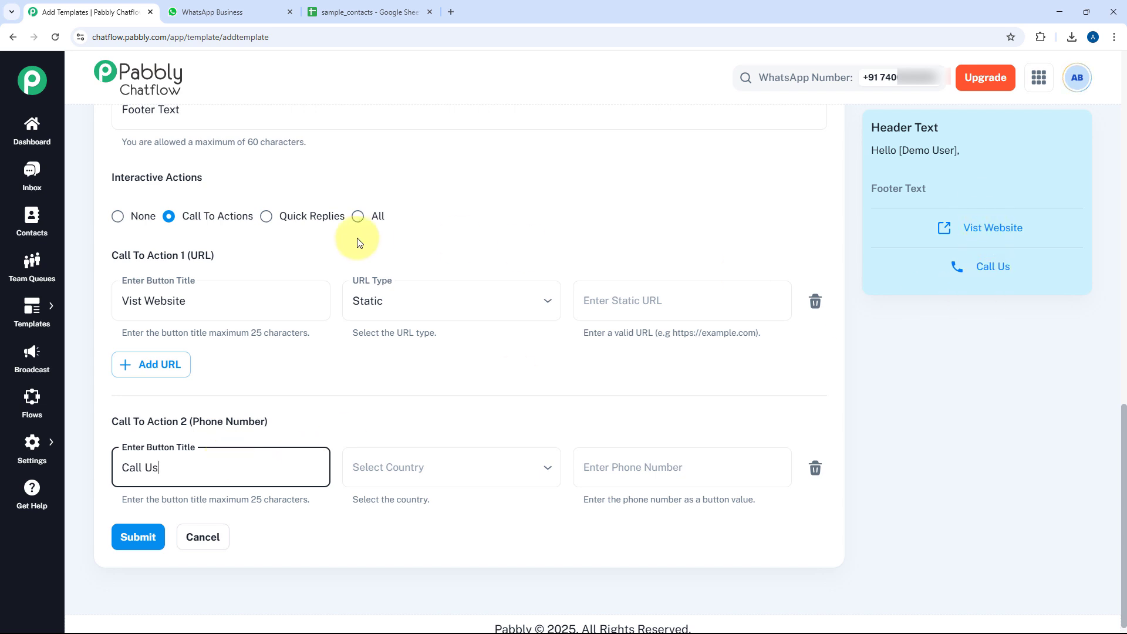
{"action": "left_click", "coordinate": [640, 301]}
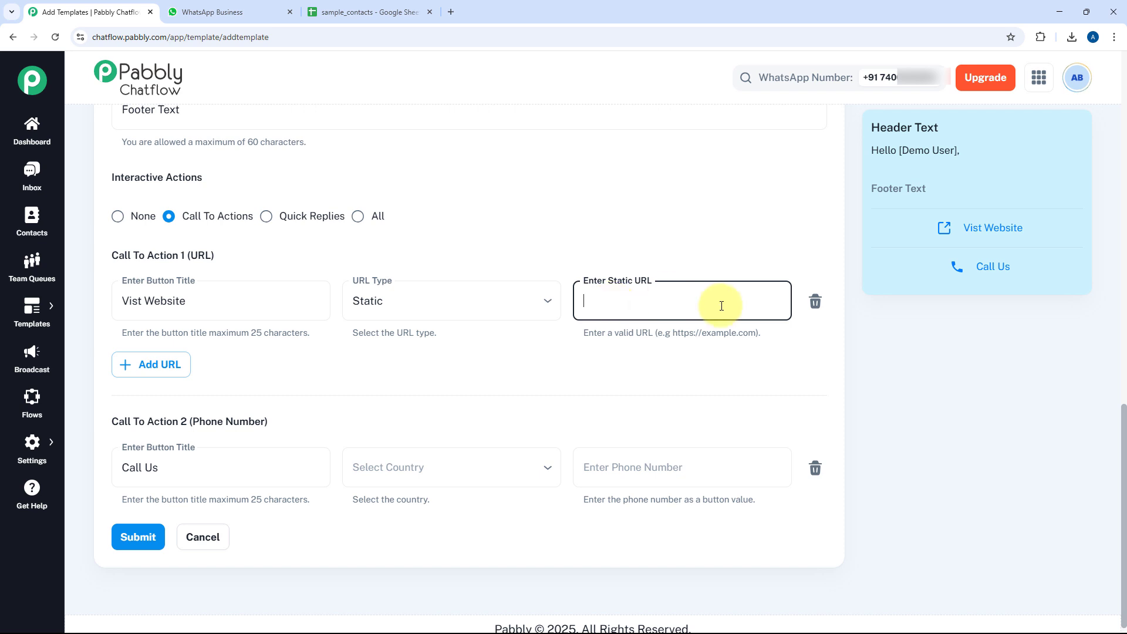
{"action": "left_click", "coordinate": [466, 479]}
{"action": "left_click", "coordinate": [684, 427]}
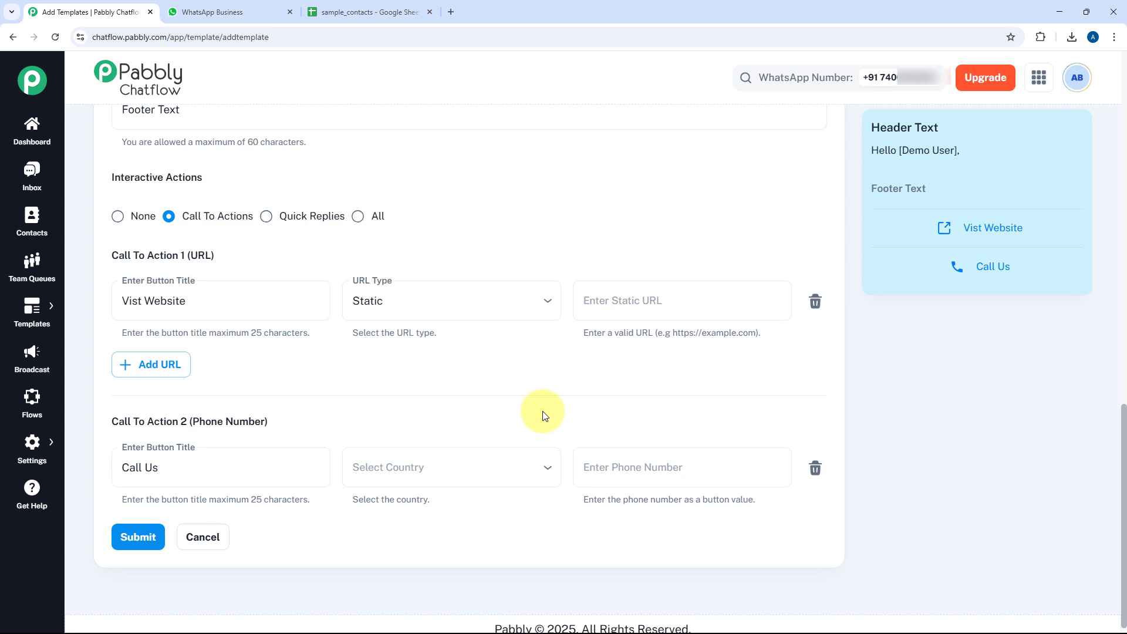
Abandon the new template without submitting it and return to the templates list
{"action": "scroll", "coordinate": [542, 415], "scroll_direction": "up", "scroll_amount": 4}
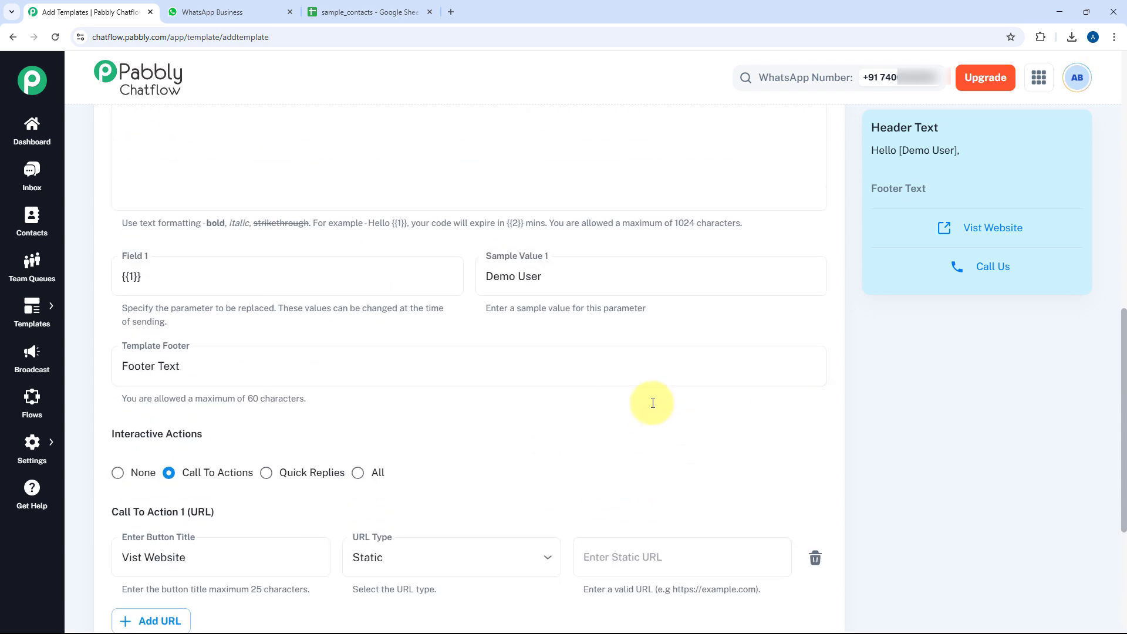
{"action": "scroll", "coordinate": [596, 403], "scroll_direction": "up", "scroll_amount": 10}
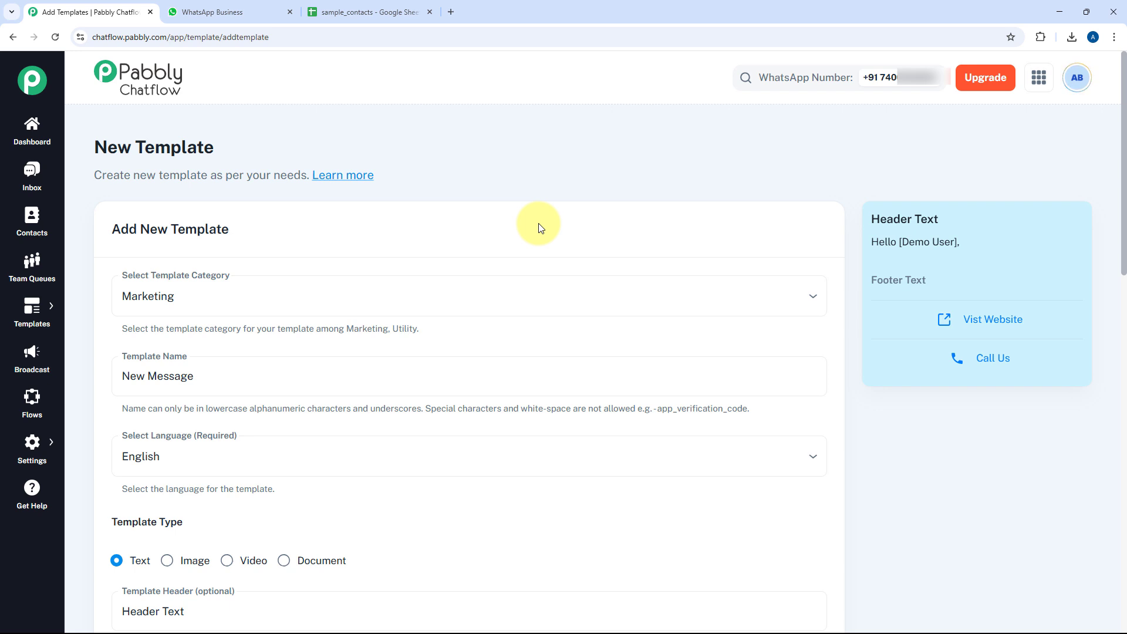
{"action": "left_click", "coordinate": [13, 37]}
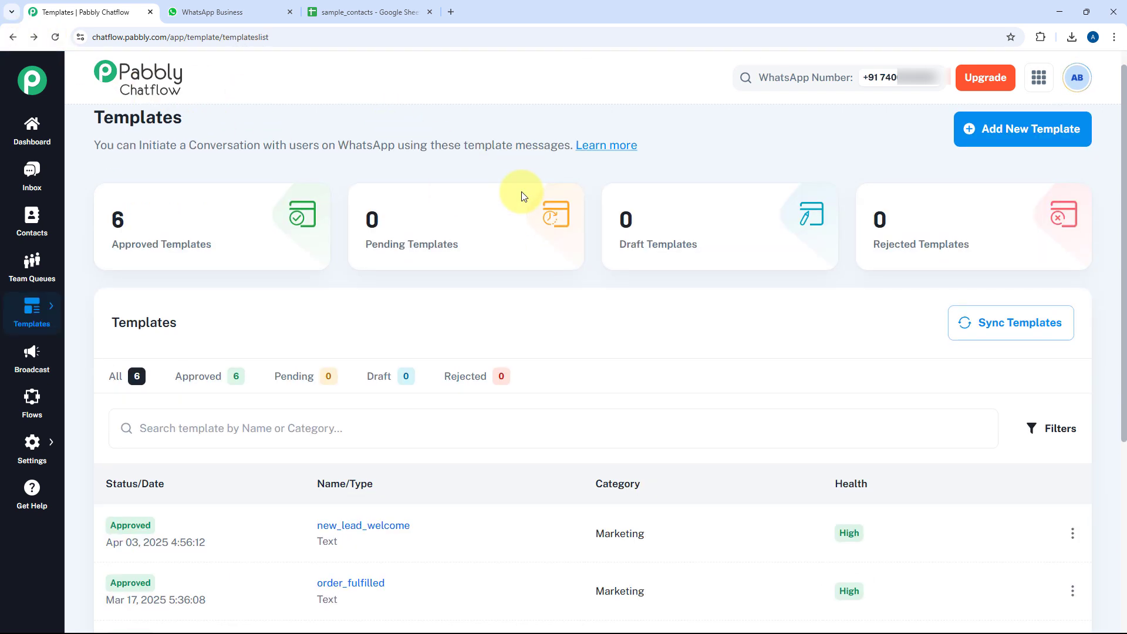
Examine the approved new_lead_welcome template's message, its variables {{1}}, {{2}} and {{3}}, and its Explore Products link, and close the preview
{"action": "scroll", "coordinate": [521, 191], "scroll_direction": "down", "scroll_amount": 2}
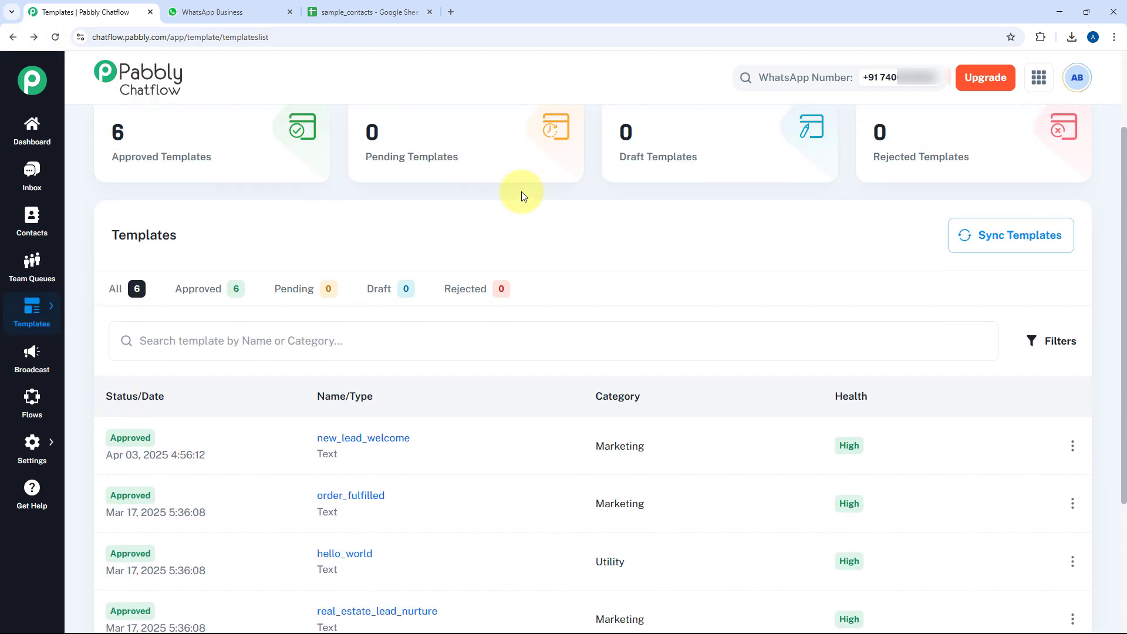
{"action": "left_click", "coordinate": [370, 442]}
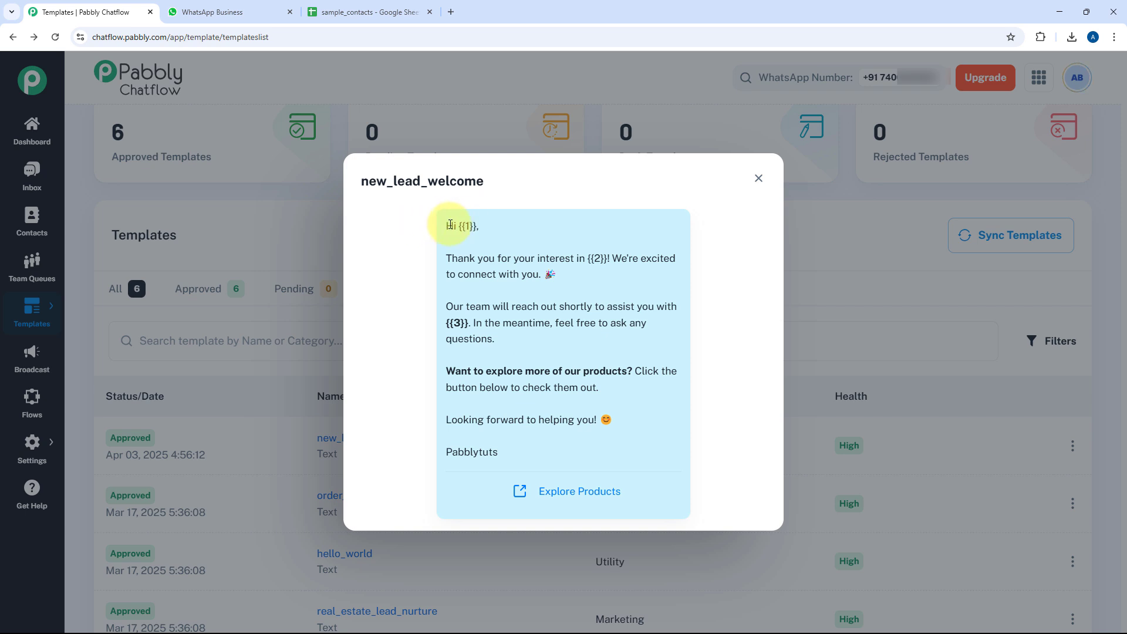
{"action": "left_click_drag", "start_coordinate": [448, 227], "coordinate": [477, 232]}
{"action": "left_click", "coordinate": [462, 227]}
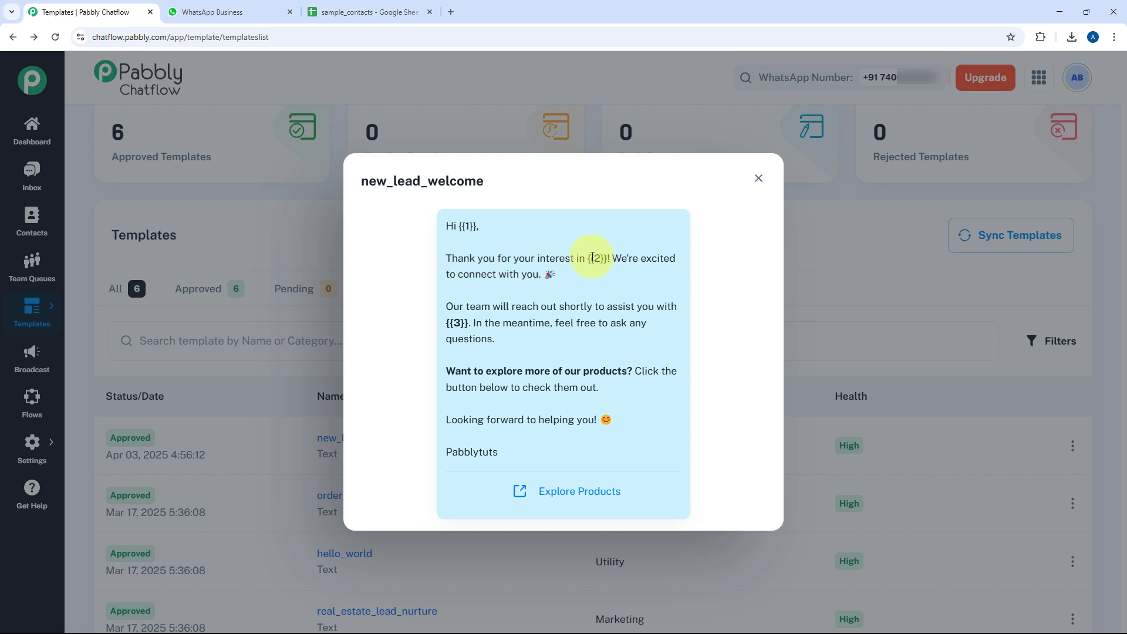
{"action": "left_click_drag", "start_coordinate": [589, 257], "coordinate": [604, 258]}
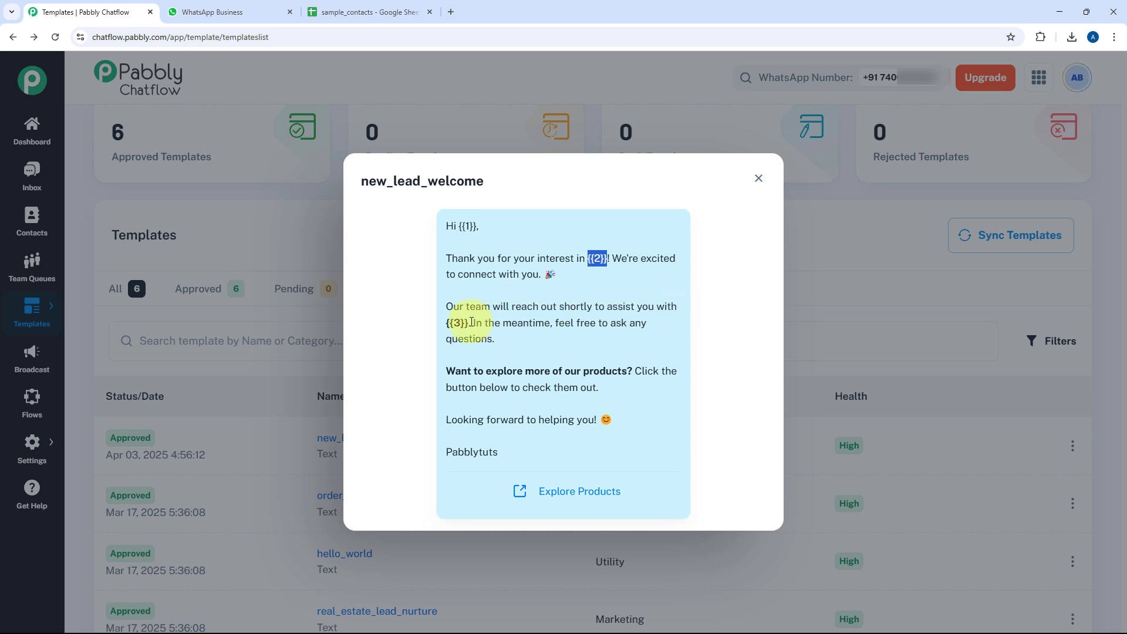
{"action": "left_click_drag", "start_coordinate": [469, 322], "coordinate": [439, 323]}
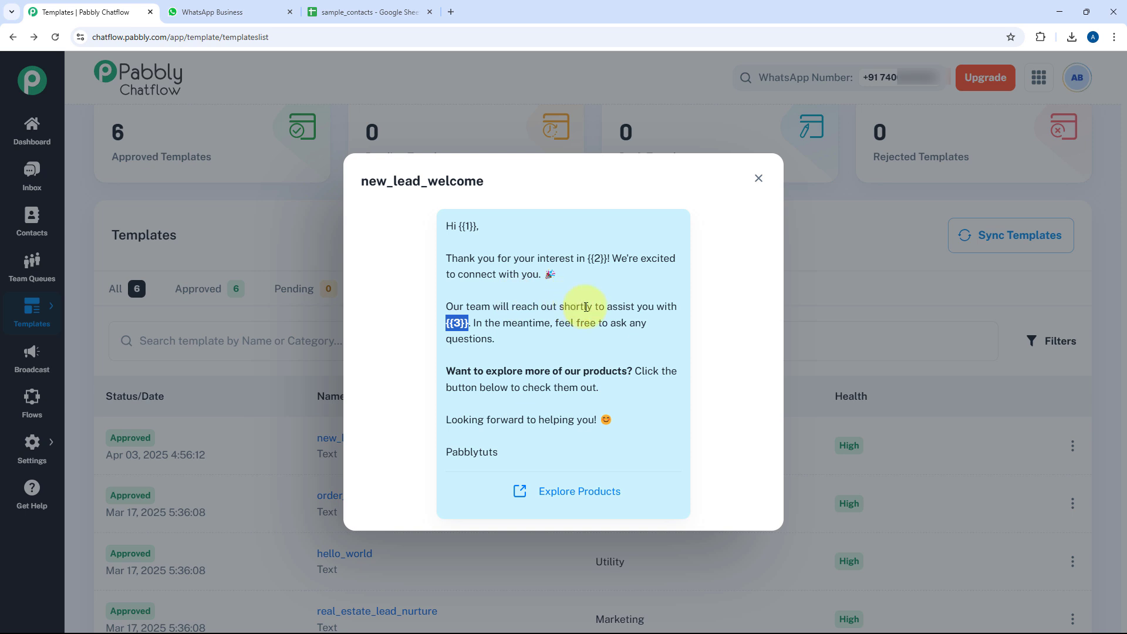
{"action": "left_click", "coordinate": [470, 323]}
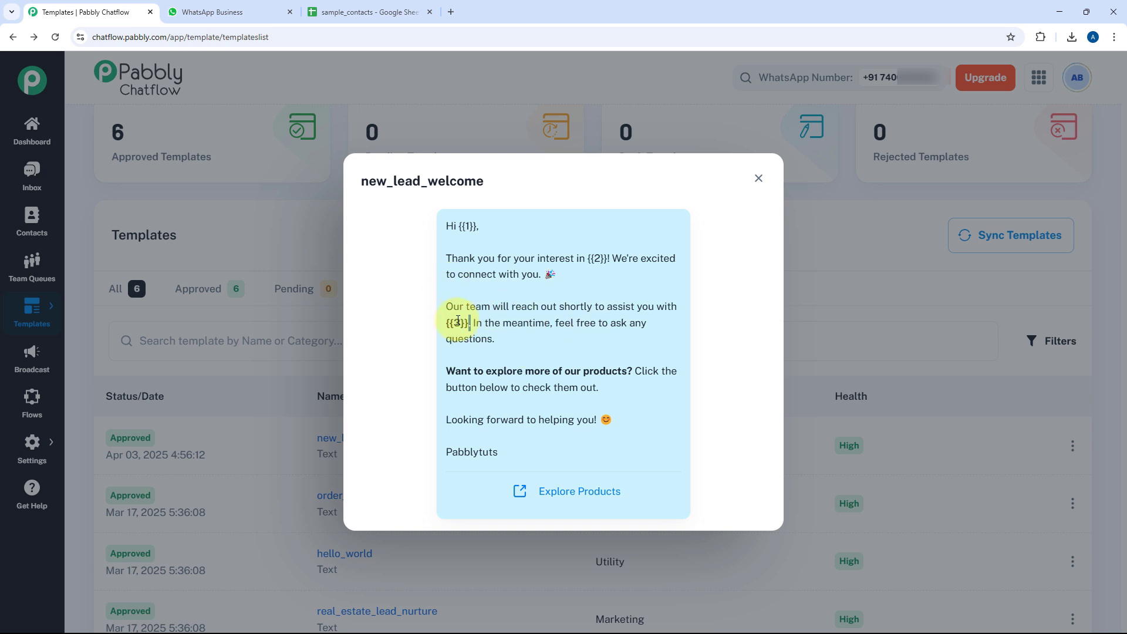
{"action": "left_click_drag", "start_coordinate": [446, 323], "coordinate": [469, 330]}
{"action": "left_click", "coordinate": [512, 381]}
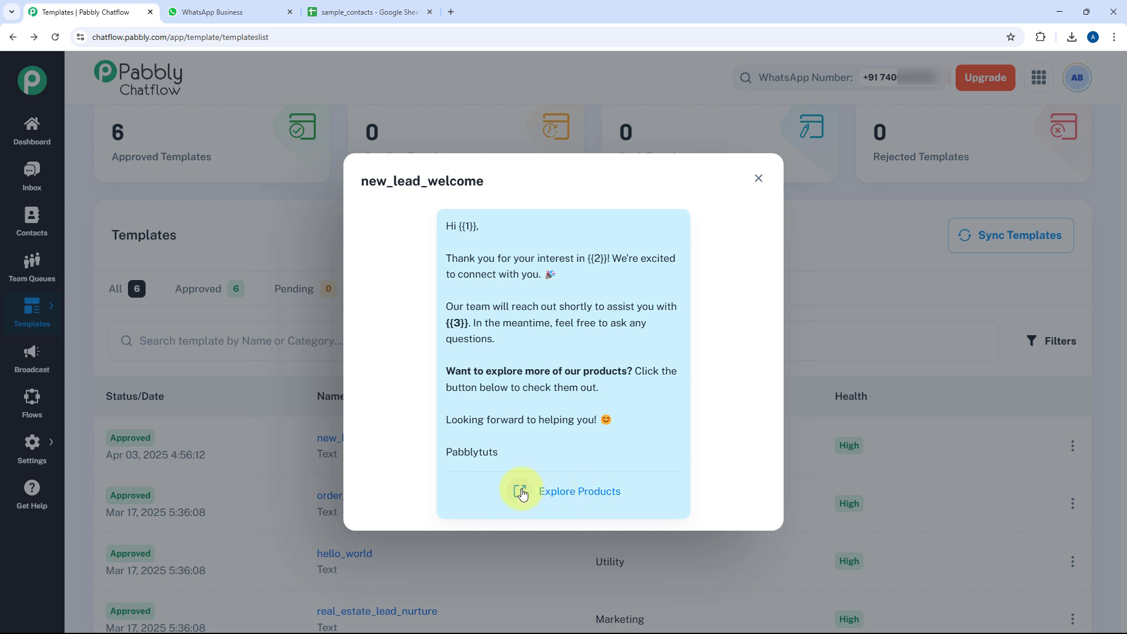
{"action": "left_click", "coordinate": [763, 178]}
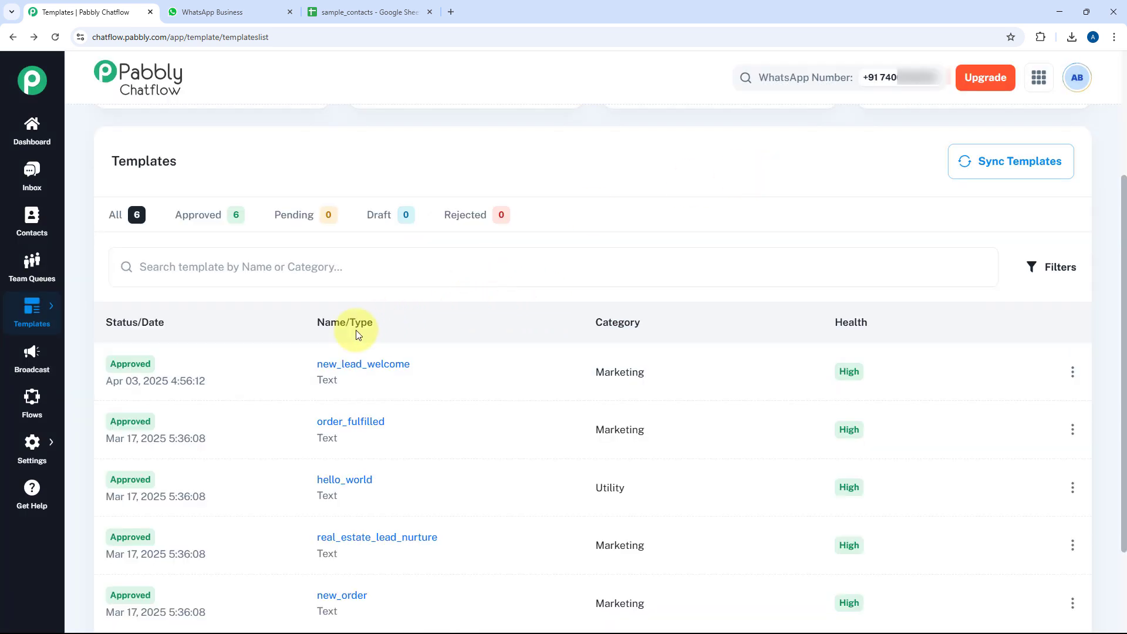
Open the Broadcast section and look over the WhatsApp campaigns overview
{"action": "mouse_move", "coordinate": [103, 369]}
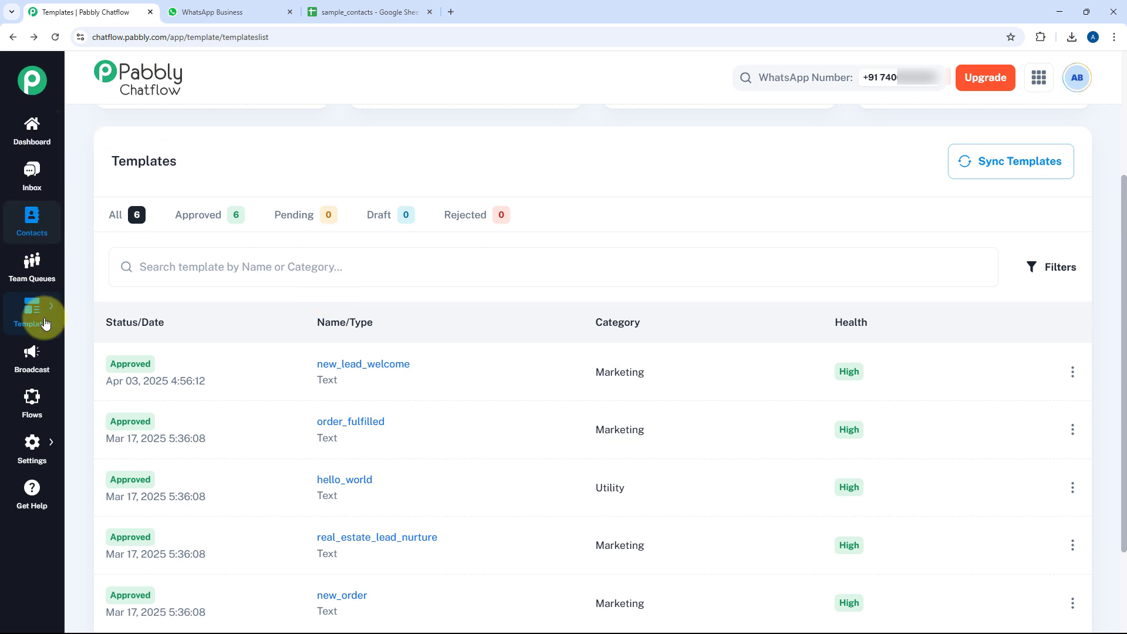
{"action": "left_click", "coordinate": [39, 358]}
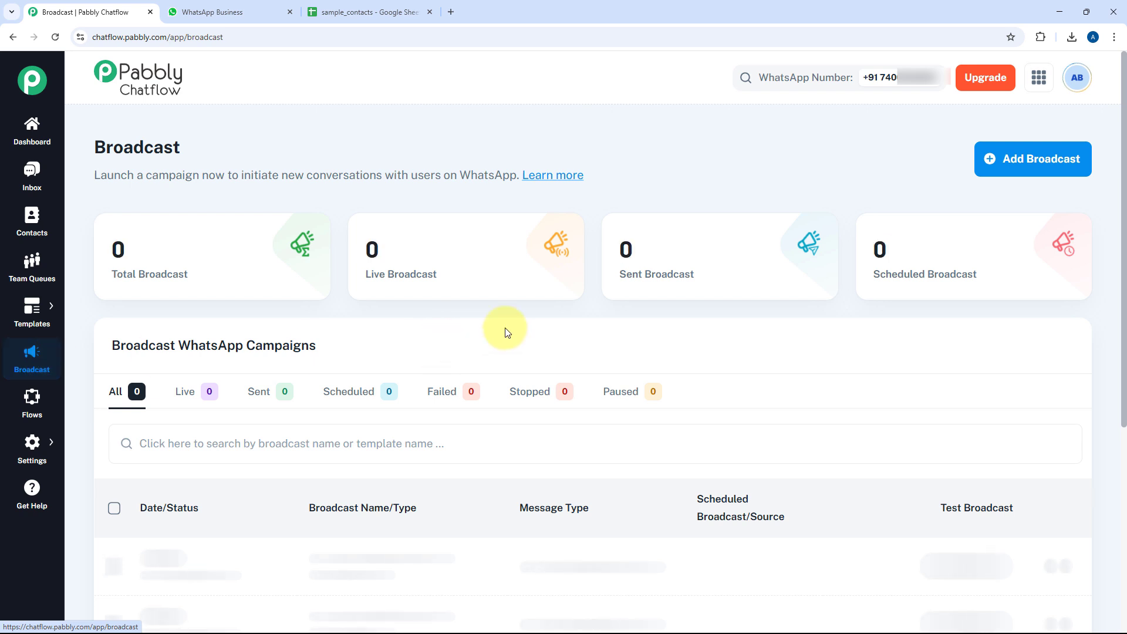
{"action": "scroll", "coordinate": [510, 326], "scroll_direction": "down", "scroll_amount": 3}
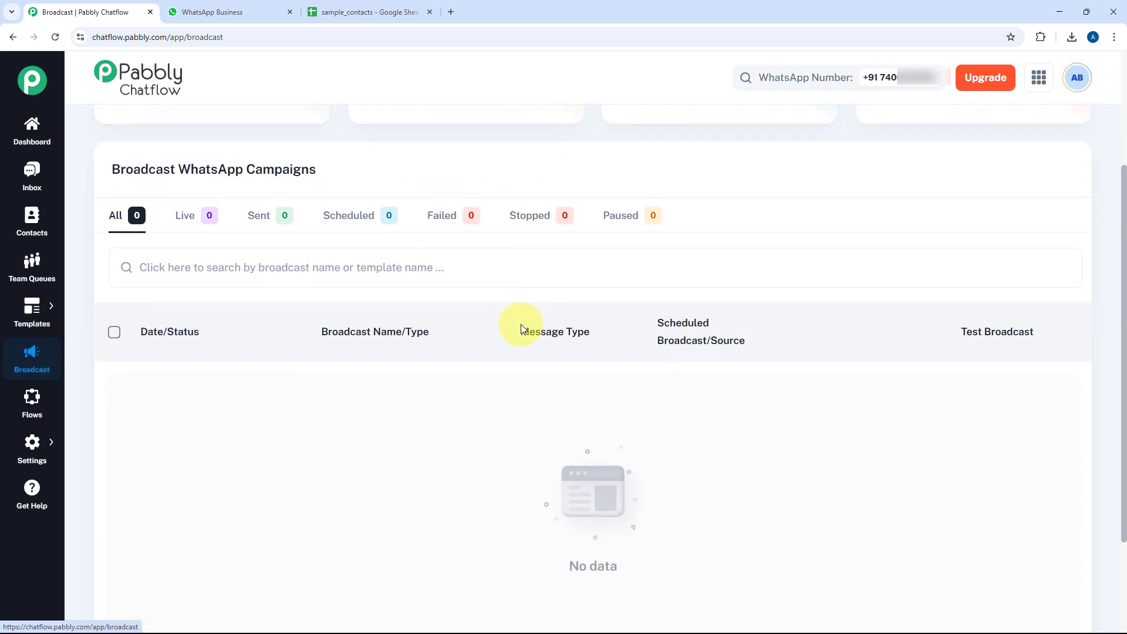
{"action": "scroll", "coordinate": [520, 324], "scroll_direction": "up", "scroll_amount": 3}
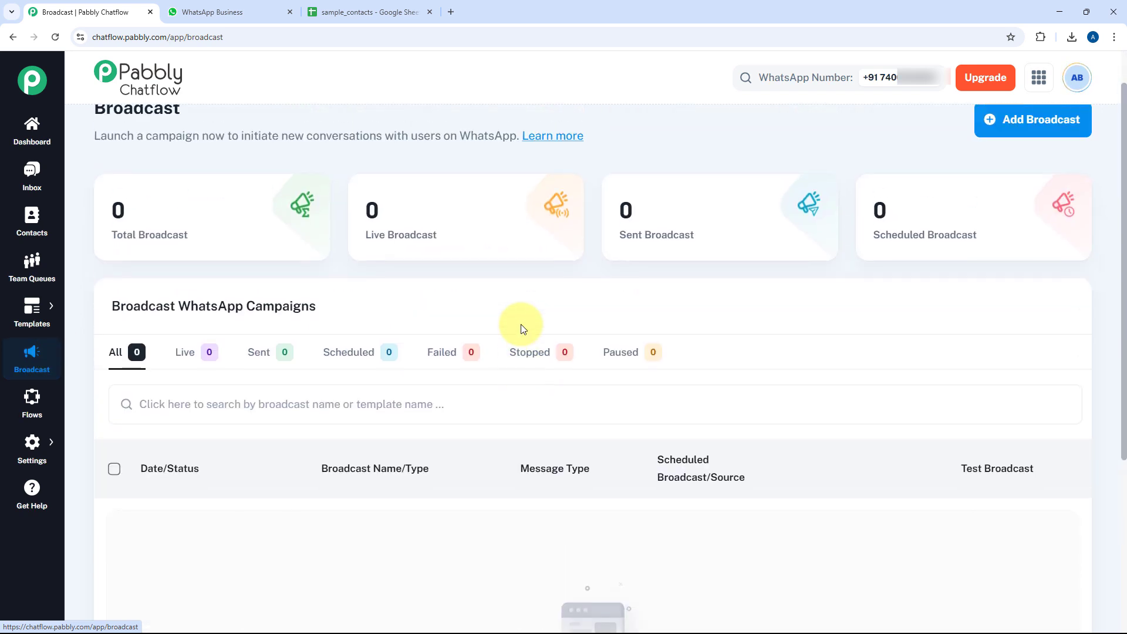
Start a new WhatsApp broadcast of type Broadcast Campaign and name it Welcome Message
{"action": "scroll", "coordinate": [402, 306], "scroll_direction": "down", "scroll_amount": 3}
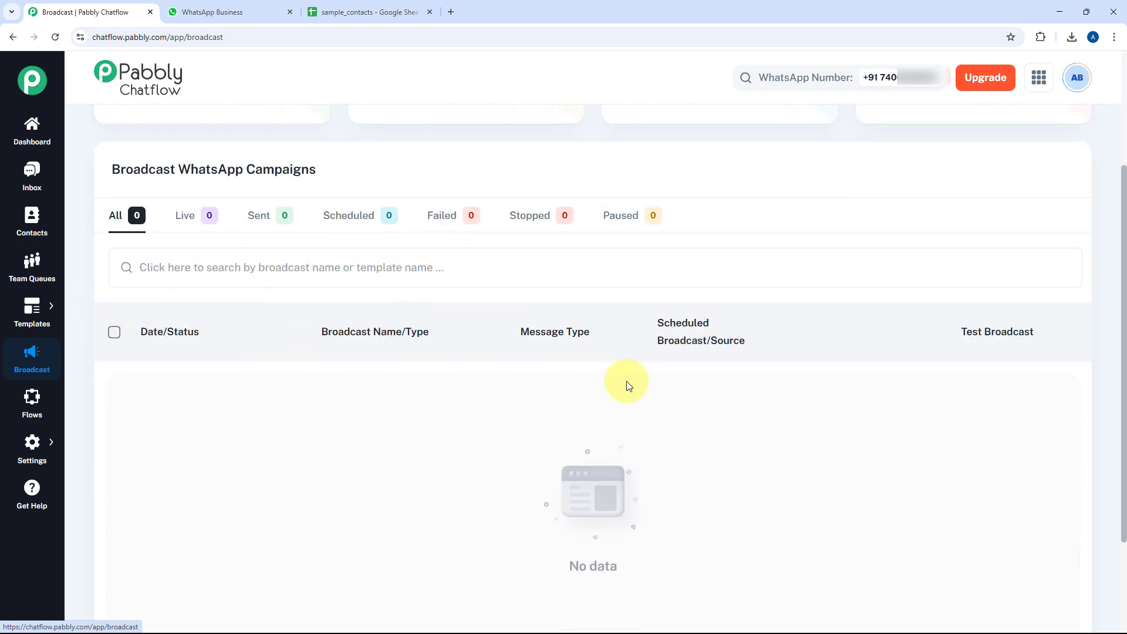
{"action": "scroll", "coordinate": [502, 354], "scroll_direction": "up", "scroll_amount": 3}
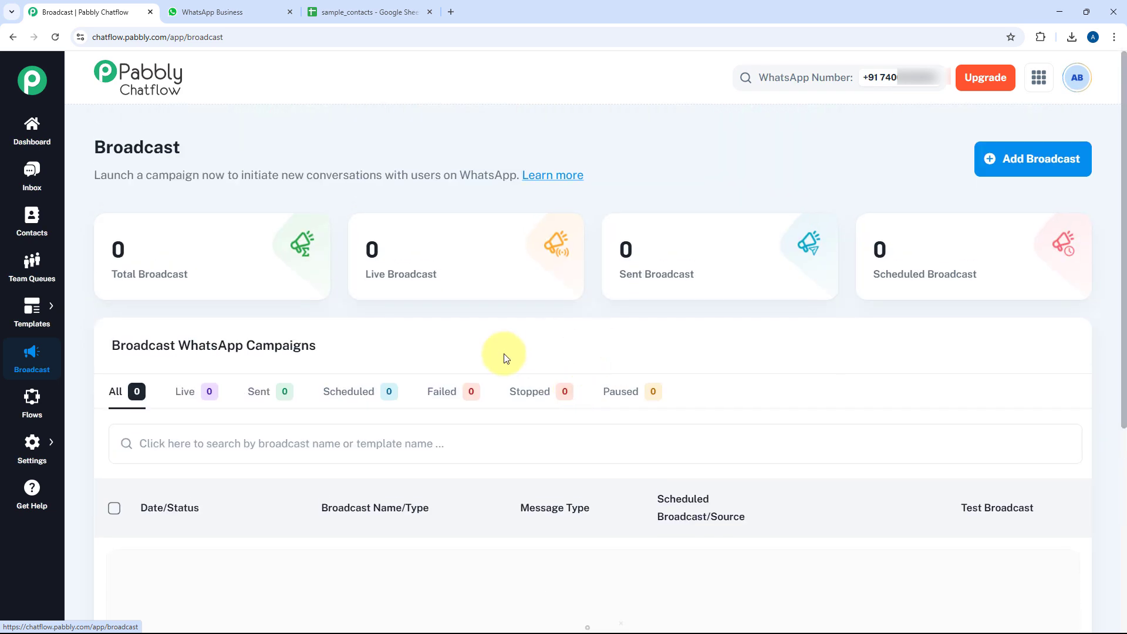
{"action": "left_click", "coordinate": [1034, 162]}
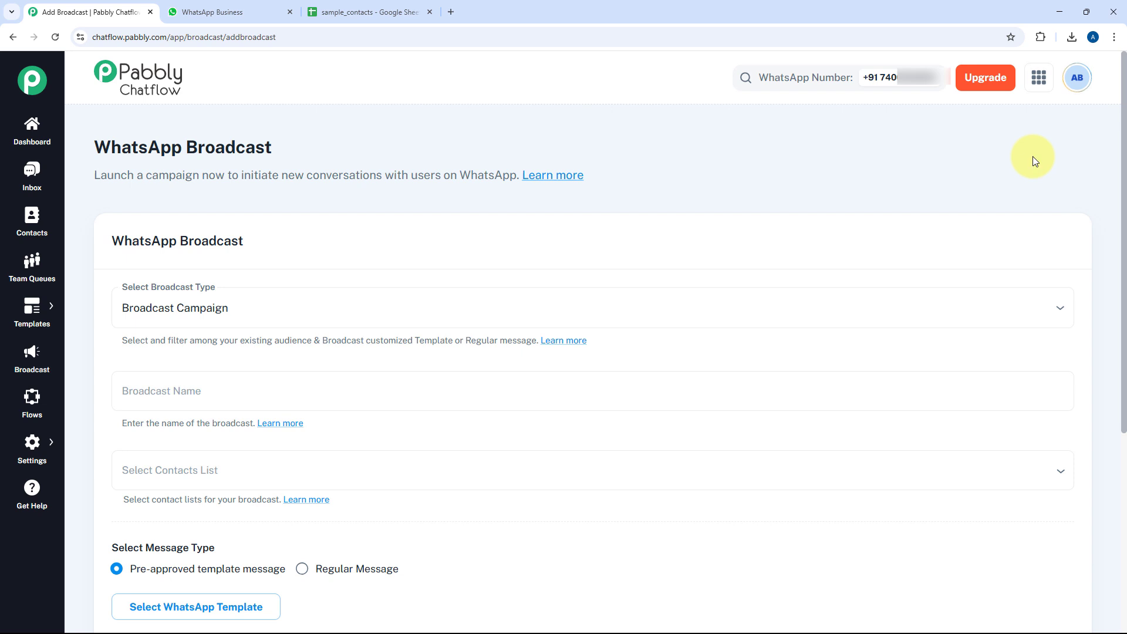
{"action": "scroll", "coordinate": [1033, 156], "scroll_direction": "down", "scroll_amount": 2}
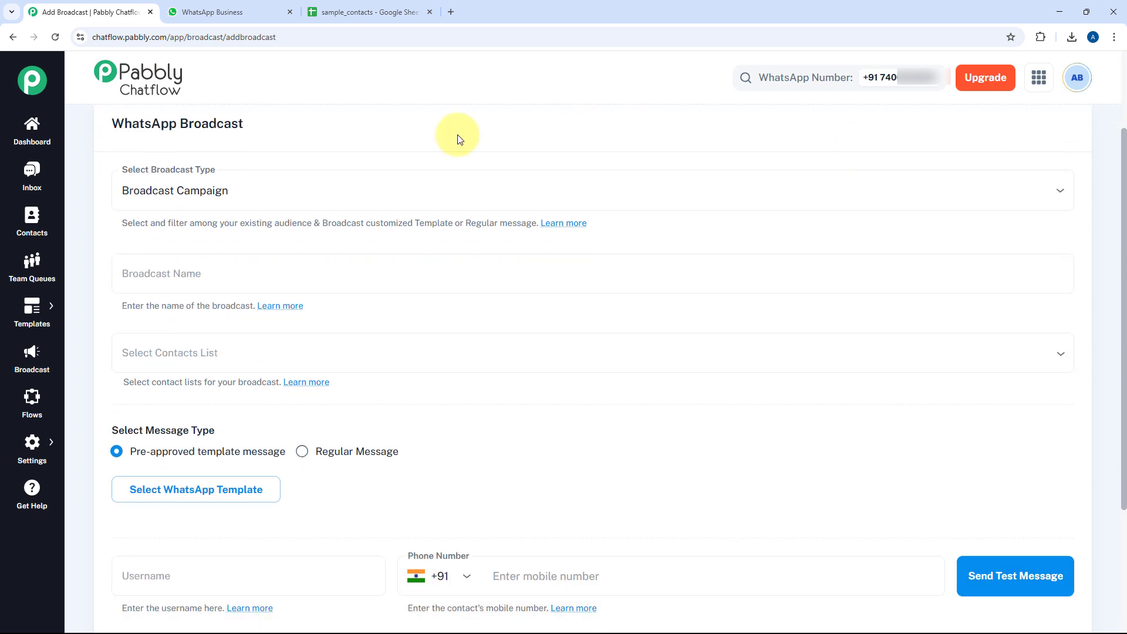
{"action": "left_click", "coordinate": [253, 197]}
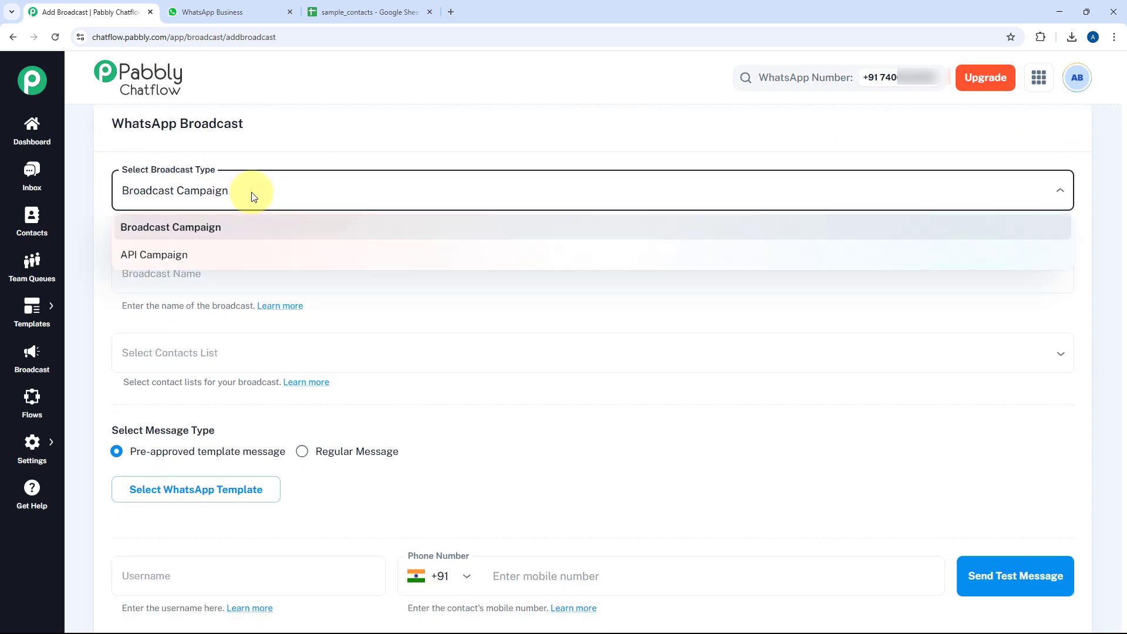
{"action": "left_click", "coordinate": [233, 226]}
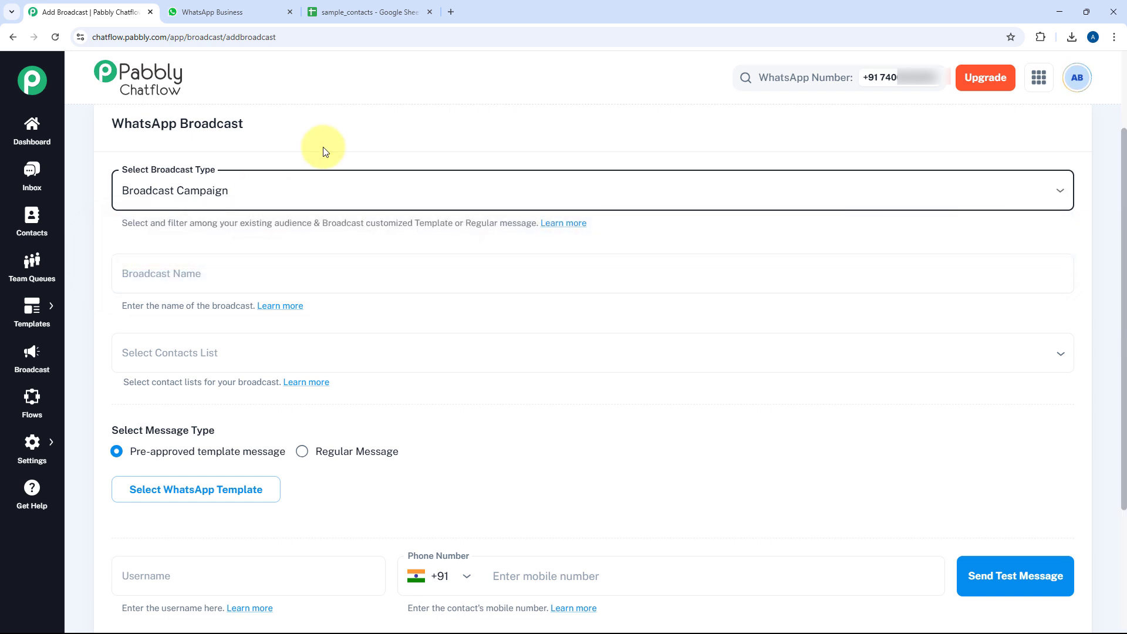
{"action": "left_click", "coordinate": [184, 279]}
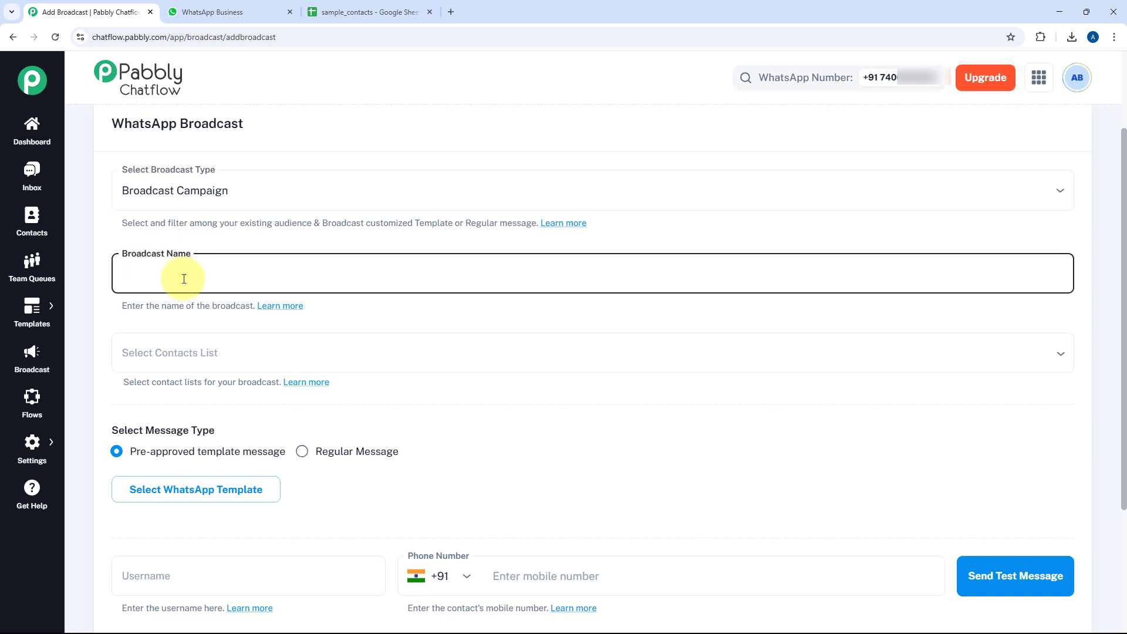
{"action": "type", "text": "Welcome Message"}
Choose New Lead as the broadcast's only contact list, removing Pabbly Subscription Billing and Pabbly Connect from the selection
{"action": "left_click", "coordinate": [217, 354]}
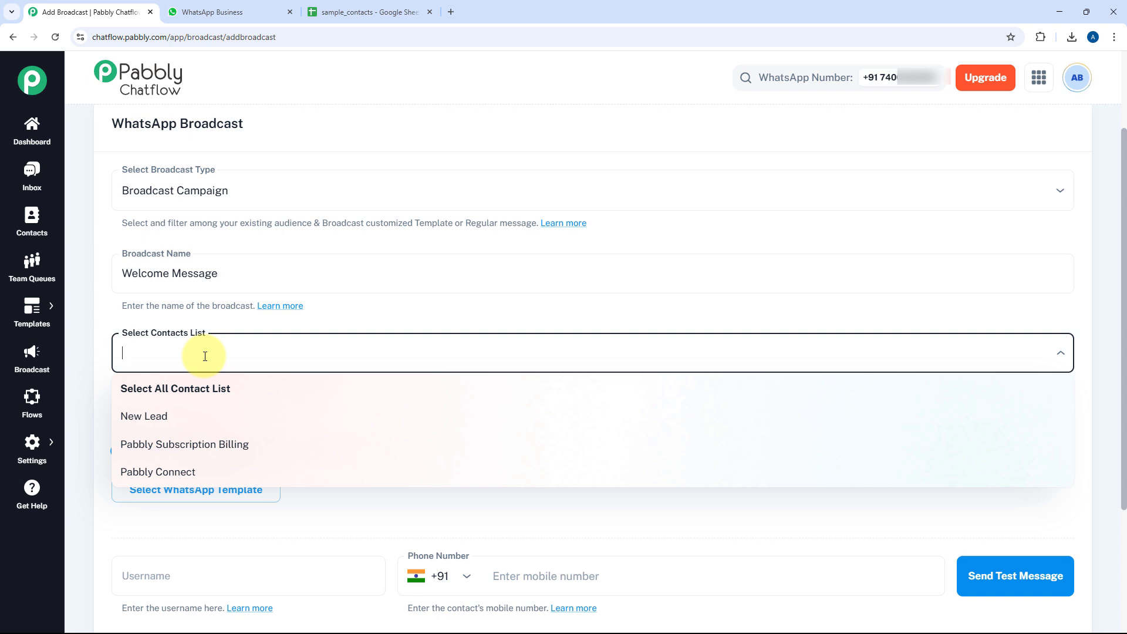
{"action": "left_click", "coordinate": [171, 387]}
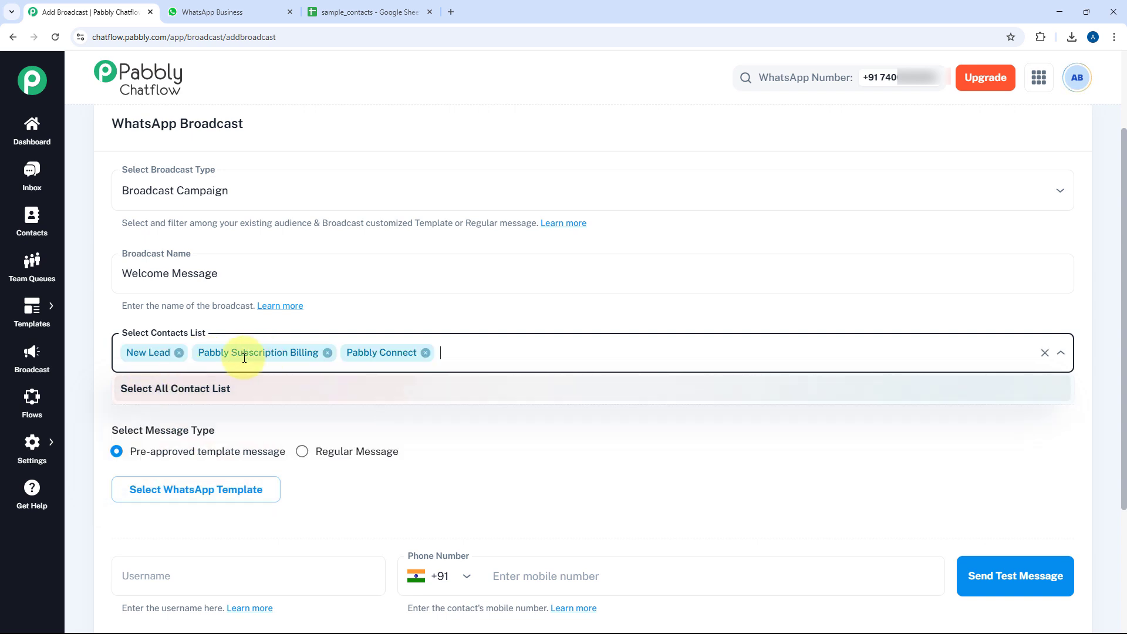
{"action": "left_click", "coordinate": [424, 352]}
{"action": "left_click", "coordinate": [327, 353]}
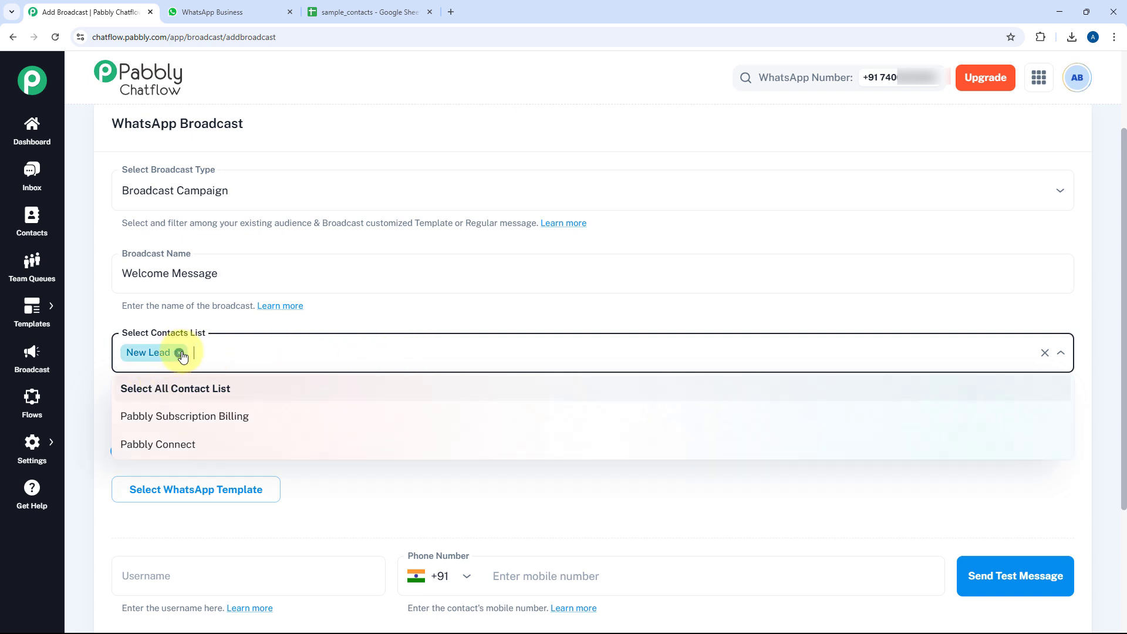
{"action": "left_click", "coordinate": [194, 415]}
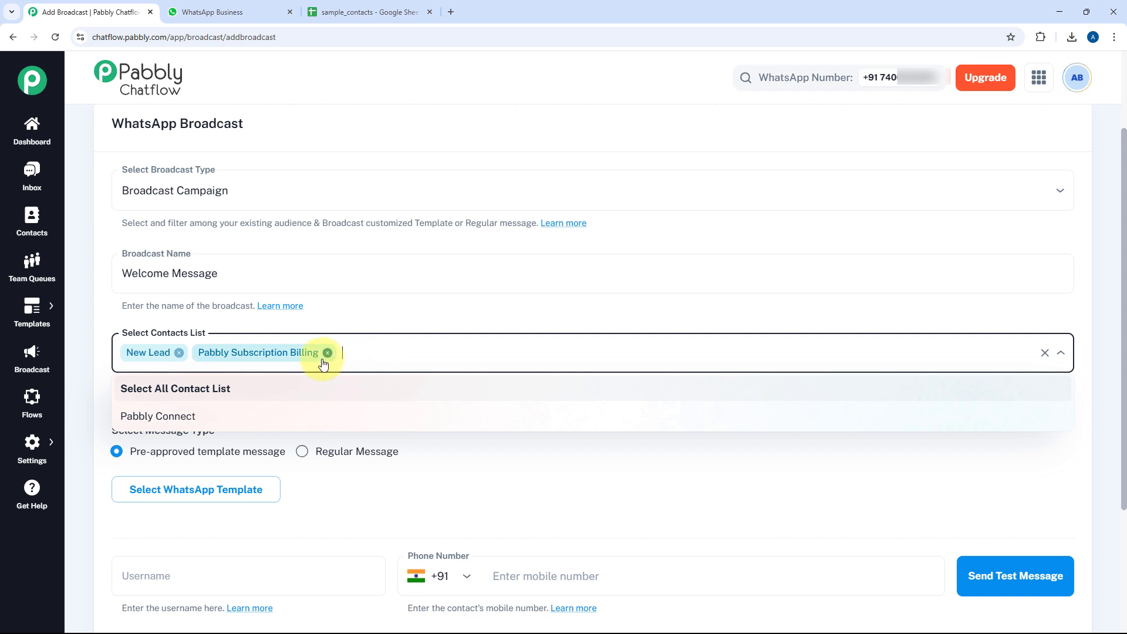
{"action": "left_click", "coordinate": [326, 352]}
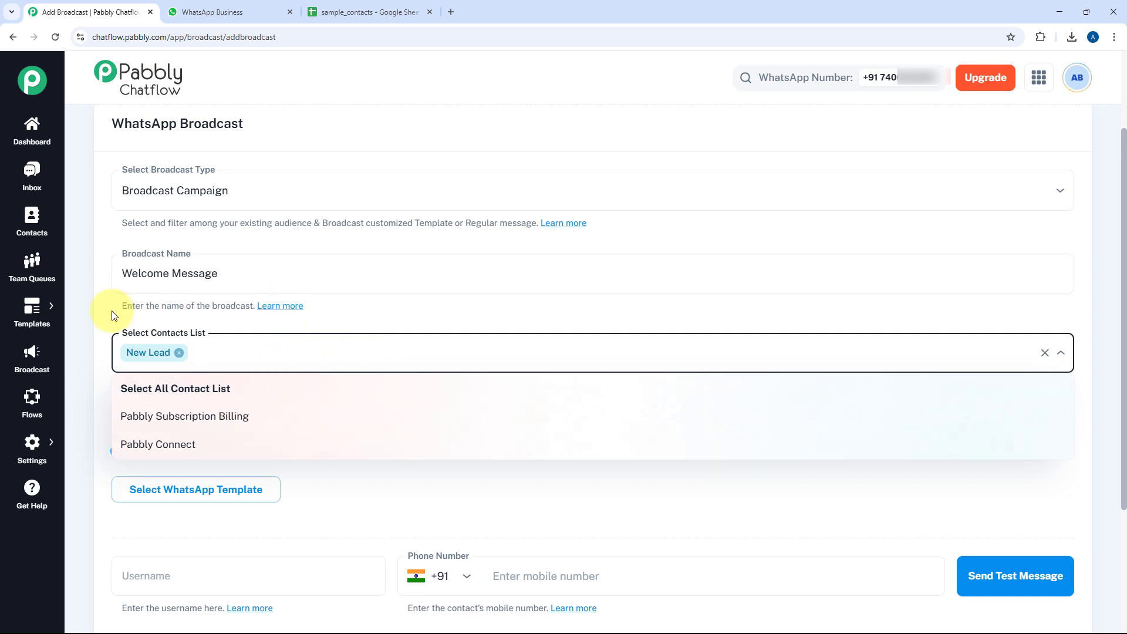
{"action": "left_click", "coordinate": [106, 322]}
{"action": "left_click", "coordinate": [179, 352]}
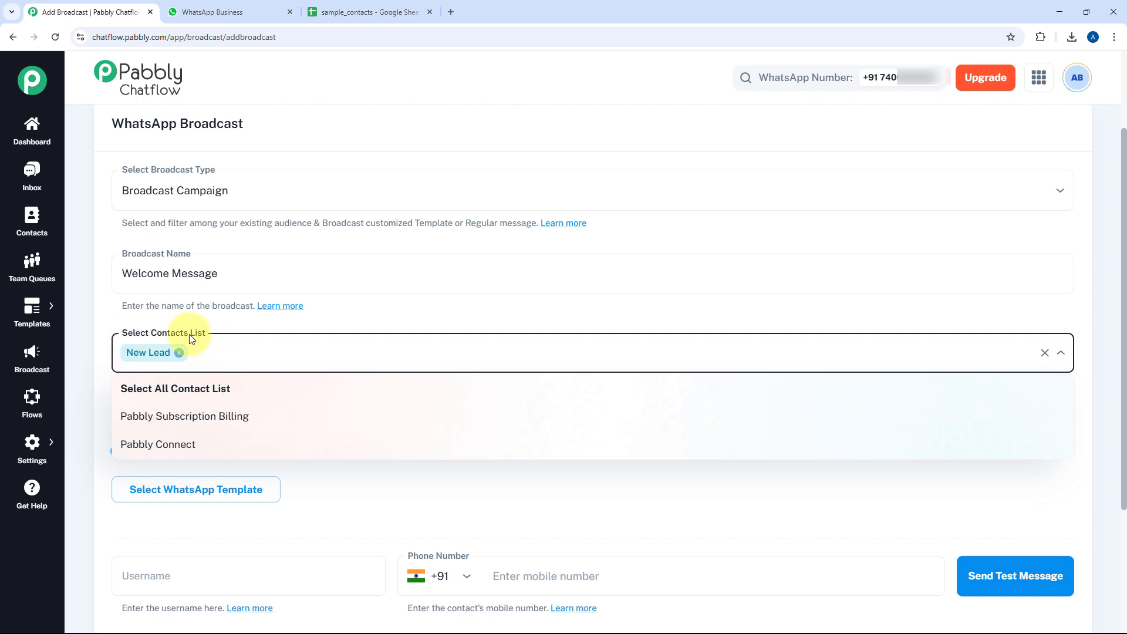
{"action": "left_click", "coordinate": [101, 333]}
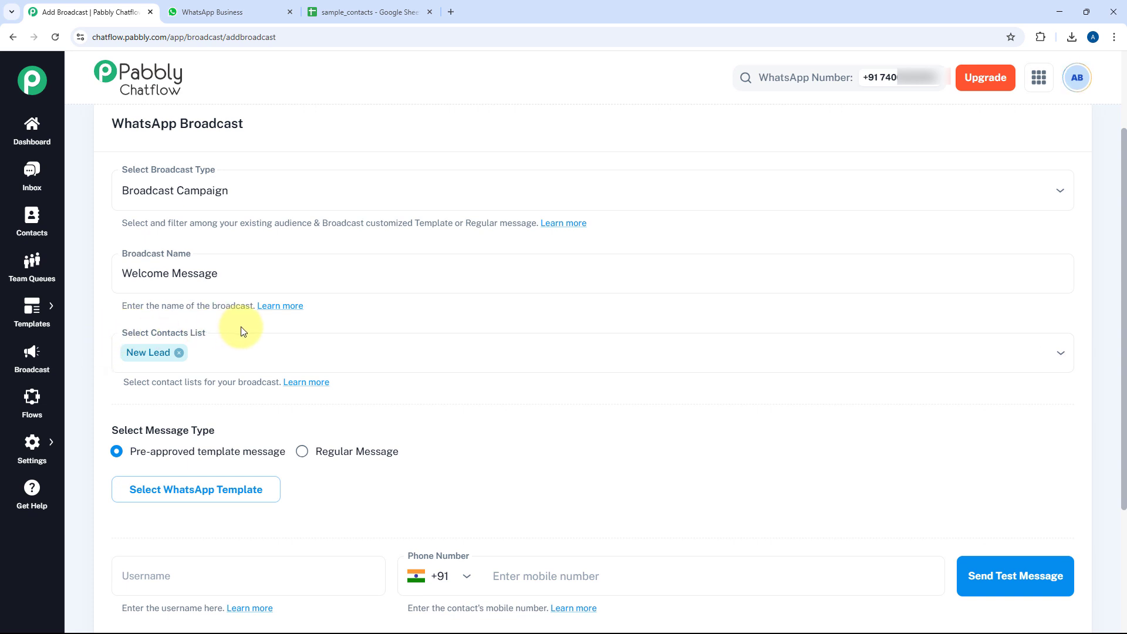
Look at the Regular Message options and return the message type to Pre-approved template message
{"action": "scroll", "coordinate": [241, 328], "scroll_direction": "down", "scroll_amount": 3}
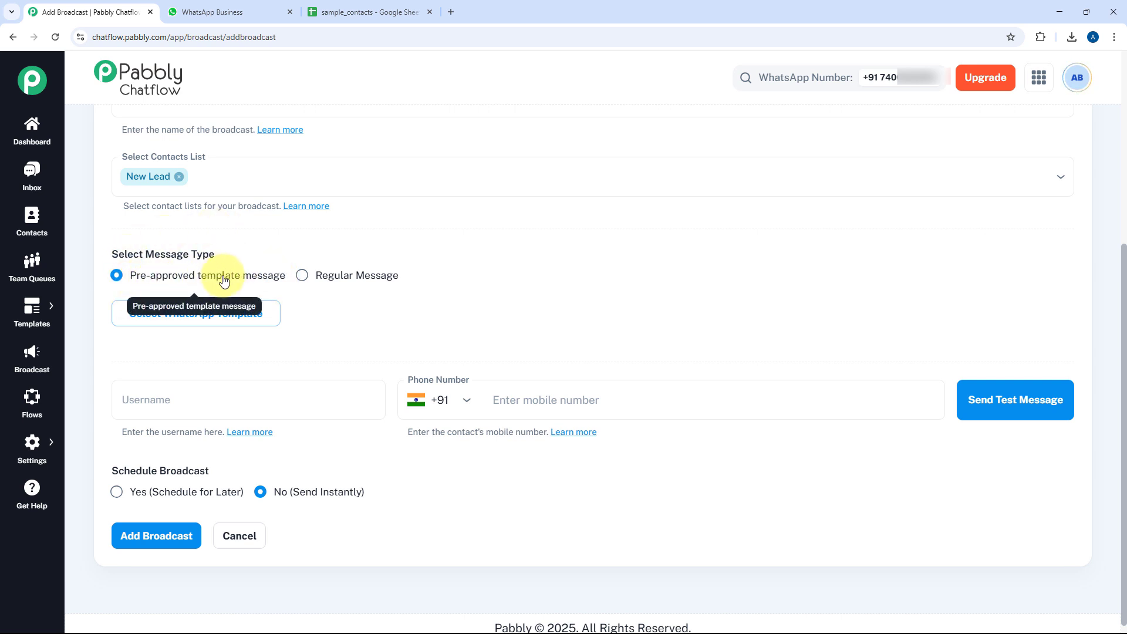
{"action": "left_click", "coordinate": [306, 275]}
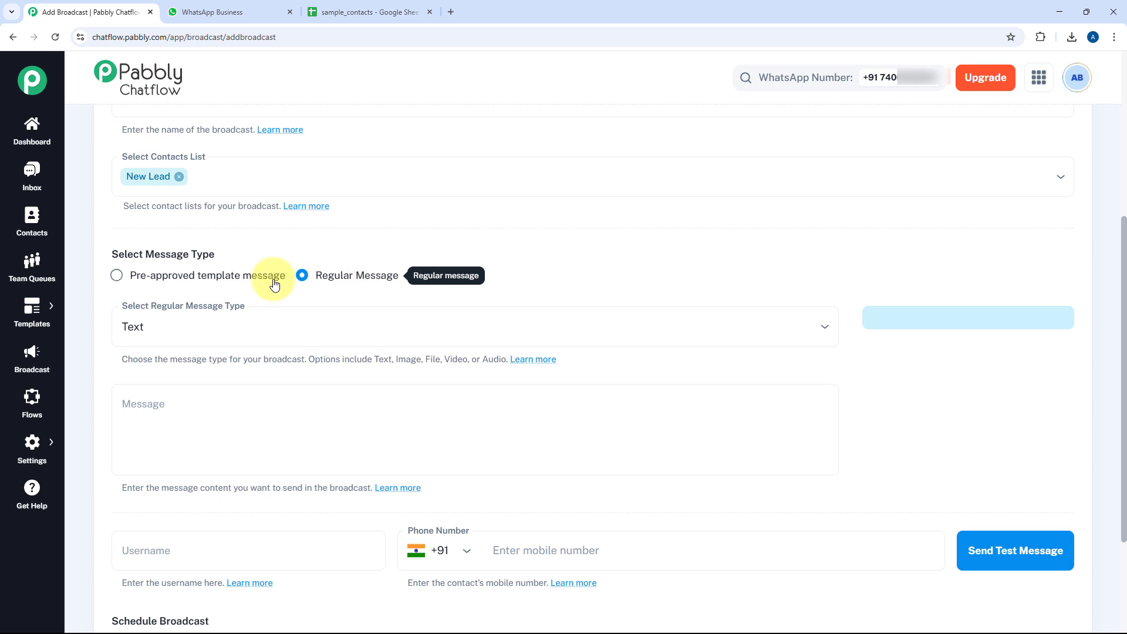
{"action": "left_click", "coordinate": [111, 280]}
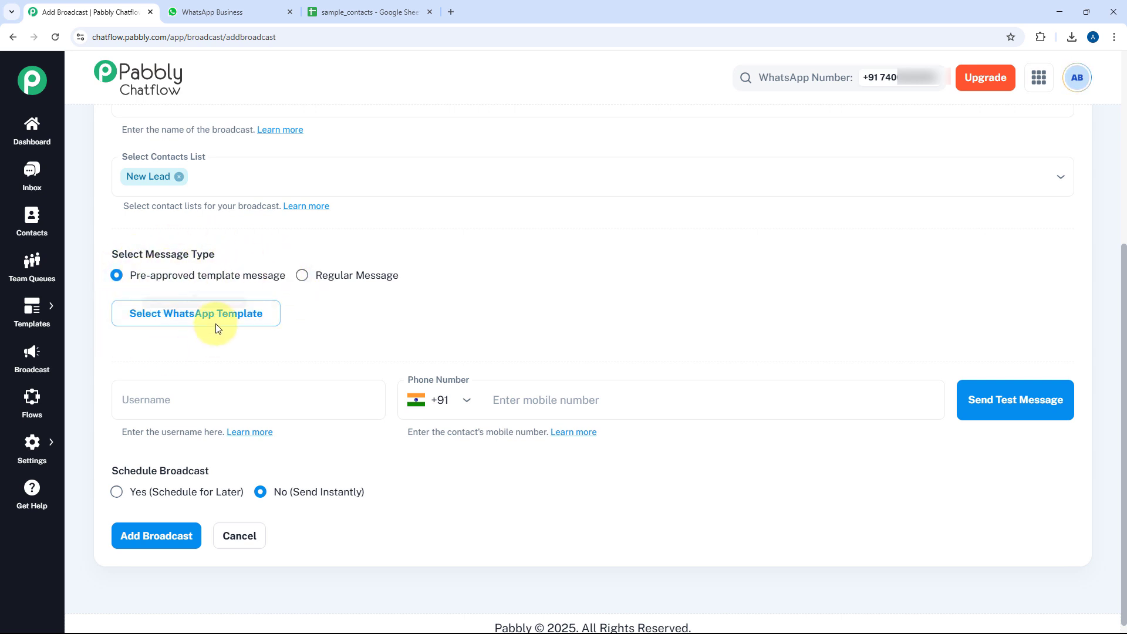
Open the approved new_lead_welcome template for the broadcast and examine how its body fields fill the message preview
{"action": "left_click", "coordinate": [195, 316]}
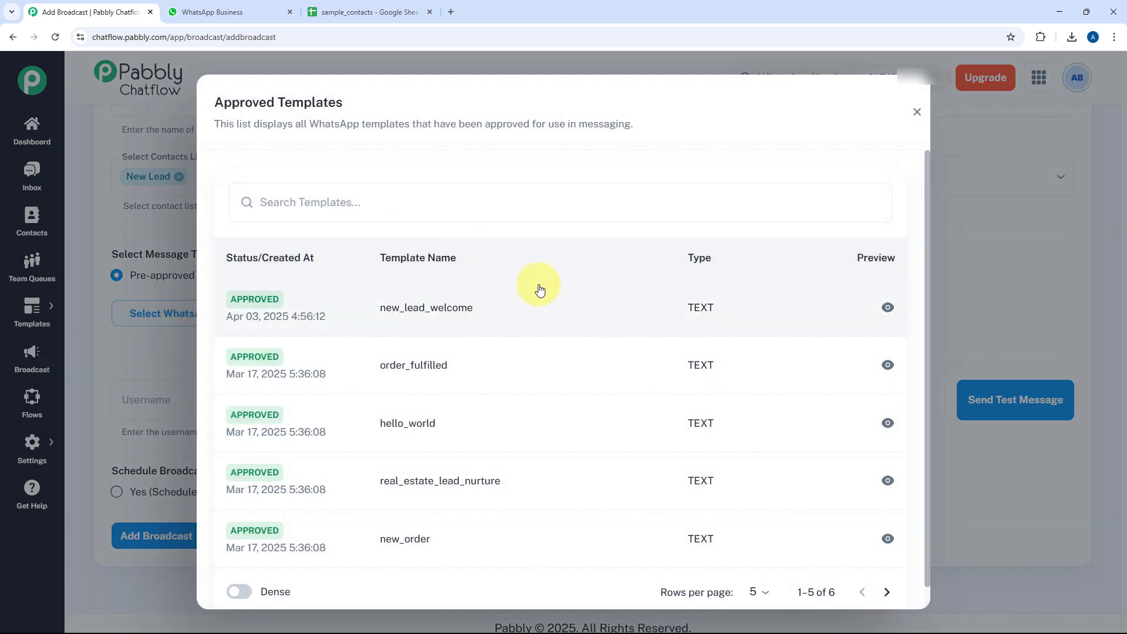
{"action": "scroll", "coordinate": [539, 289], "scroll_direction": "down", "scroll_amount": 1}
{"action": "scroll", "coordinate": [538, 289], "scroll_direction": "up", "scroll_amount": 1}
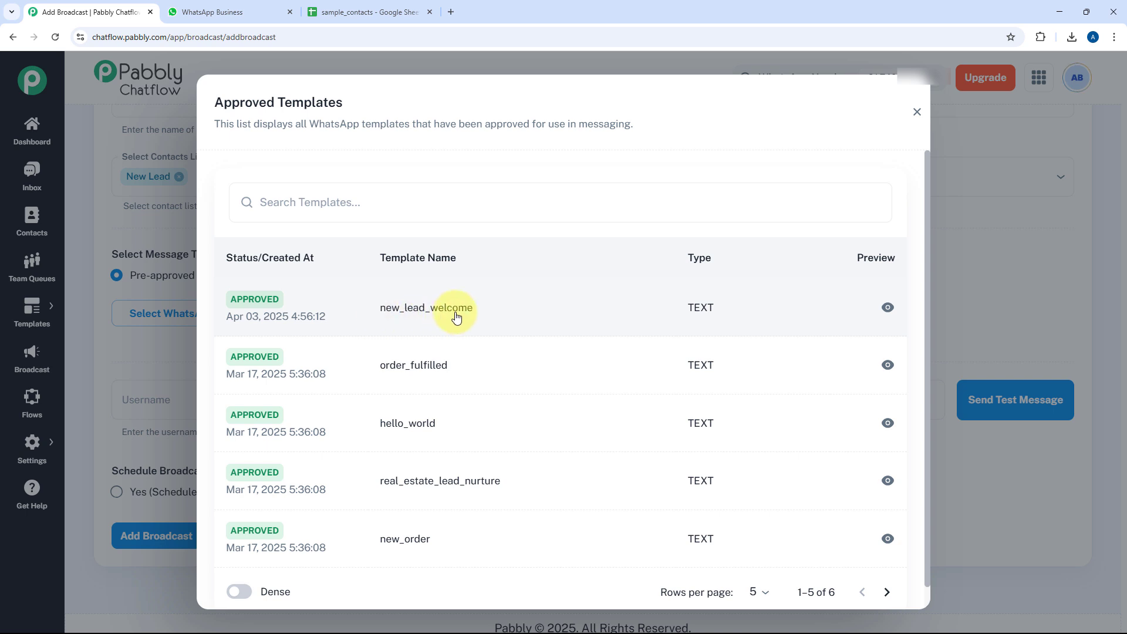
{"action": "left_click", "coordinate": [367, 318]}
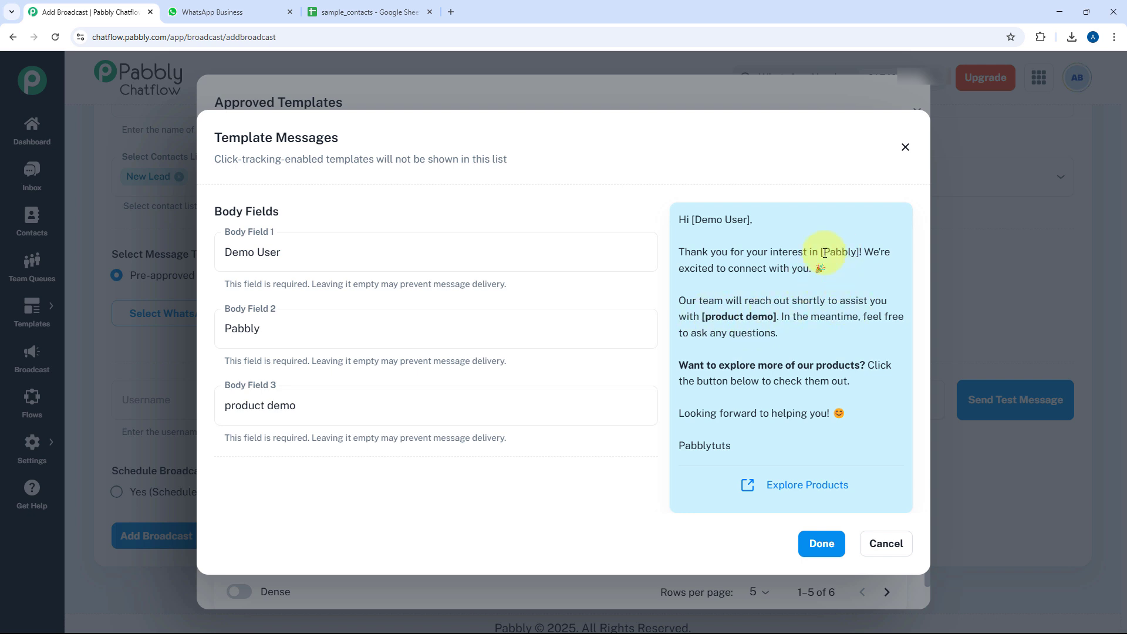
{"action": "left_click_drag", "start_coordinate": [823, 251], "coordinate": [860, 252]}
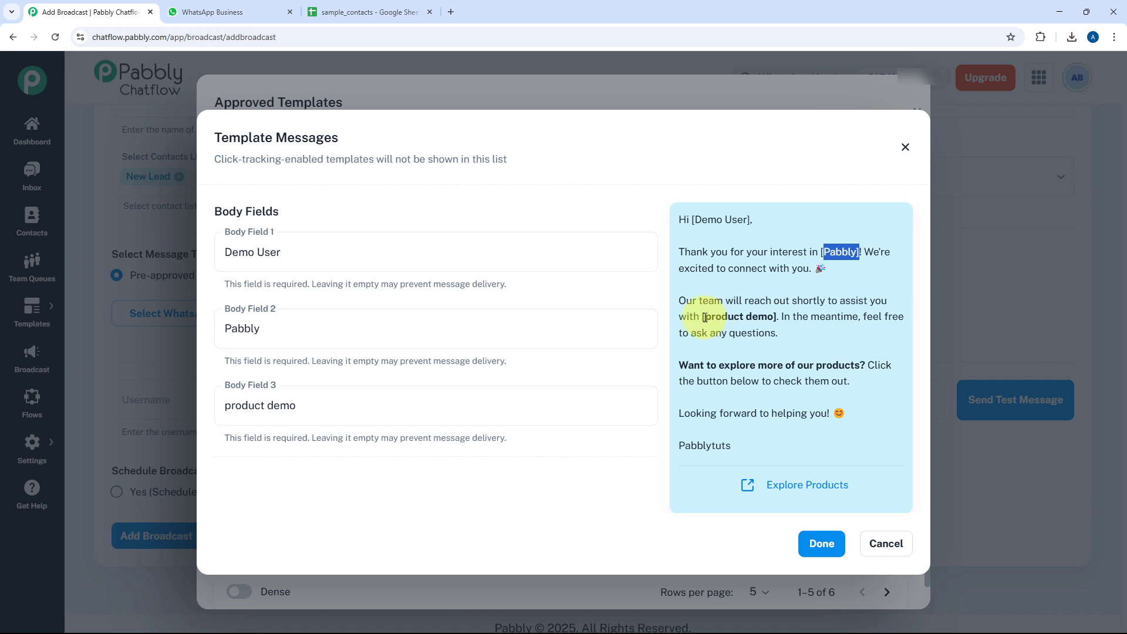
{"action": "left_click_drag", "start_coordinate": [704, 318], "coordinate": [776, 317]}
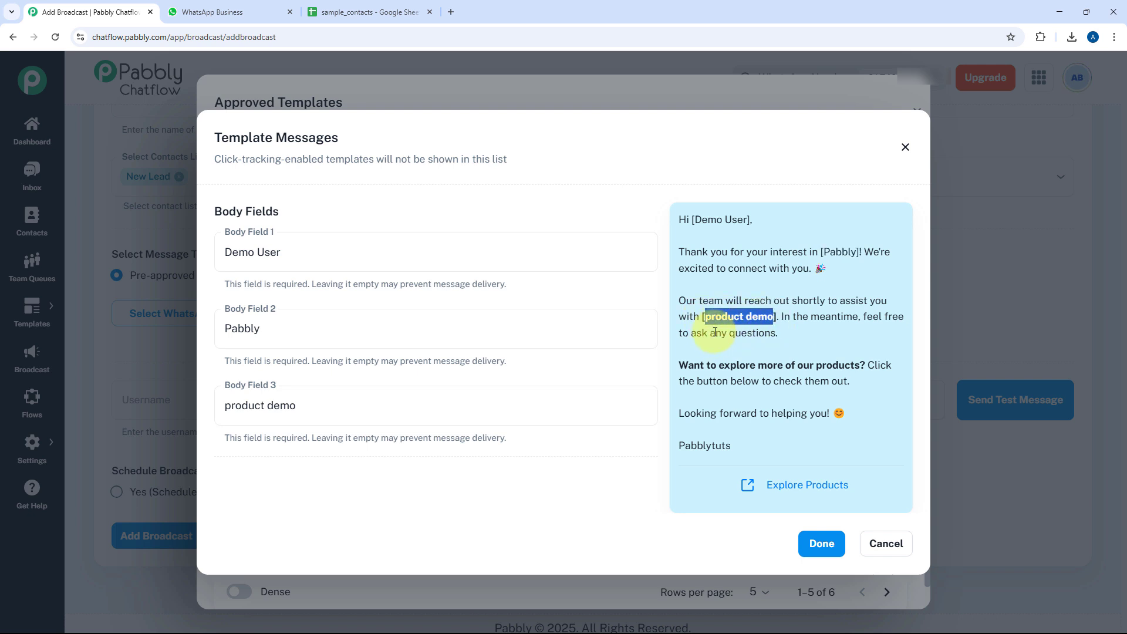
{"action": "left_click", "coordinate": [637, 366]}
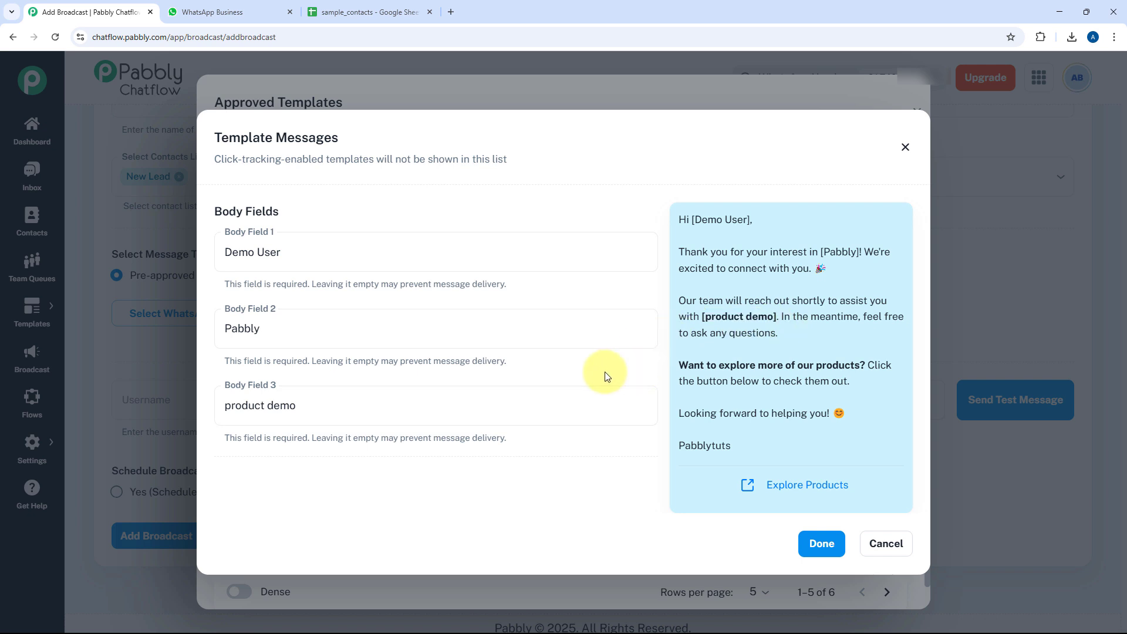
Inspect Body Field 1 of the template and close the template and the approved templates list without applying them
{"action": "left_click", "coordinate": [276, 252]}
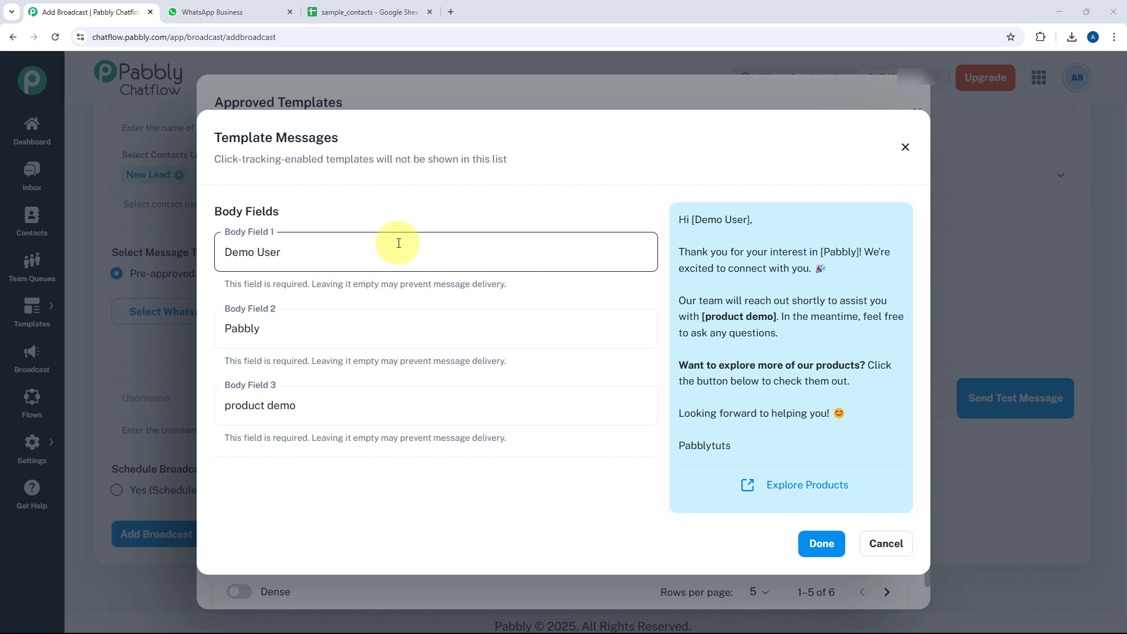
{"action": "left_click_drag", "start_coordinate": [316, 252], "coordinate": [181, 252]}
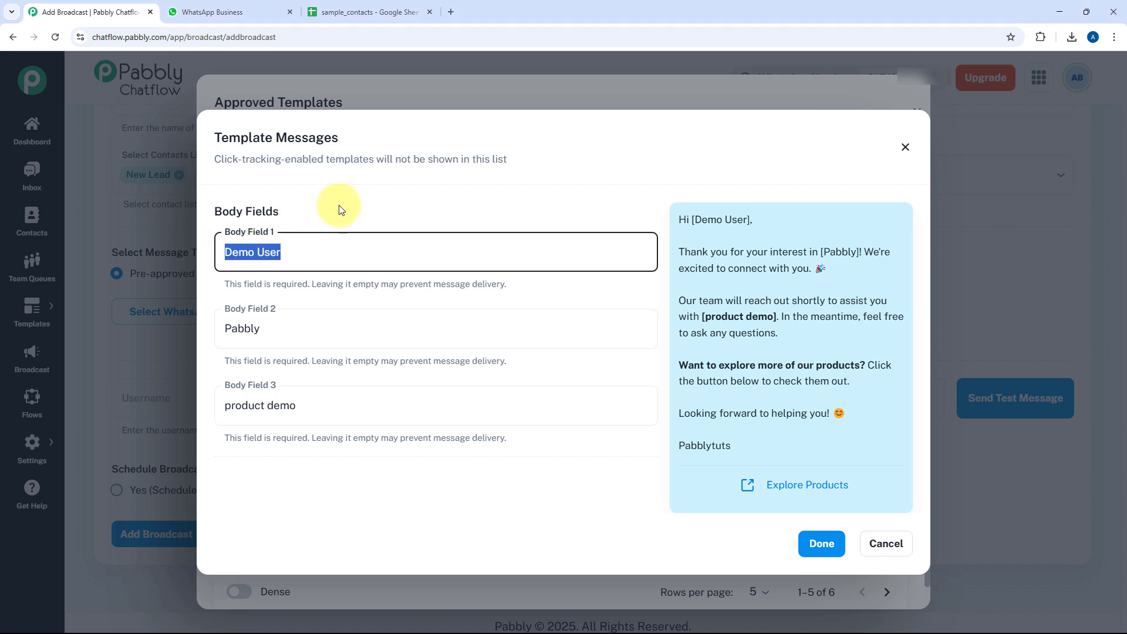
{"action": "left_click", "coordinate": [308, 251]}
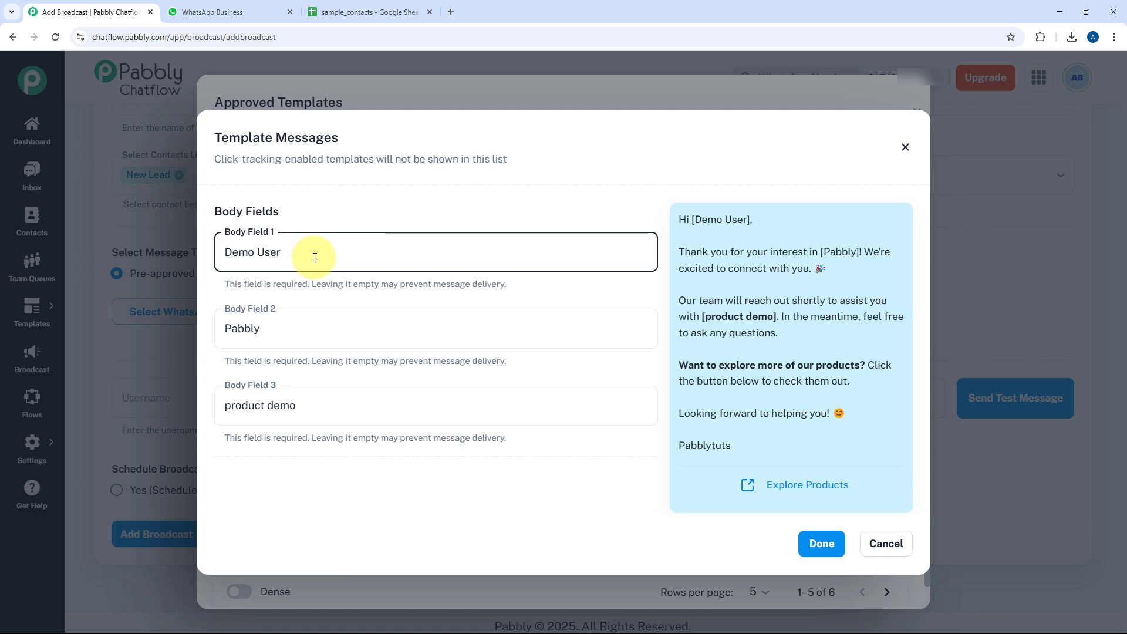
{"action": "left_click", "coordinate": [905, 147]}
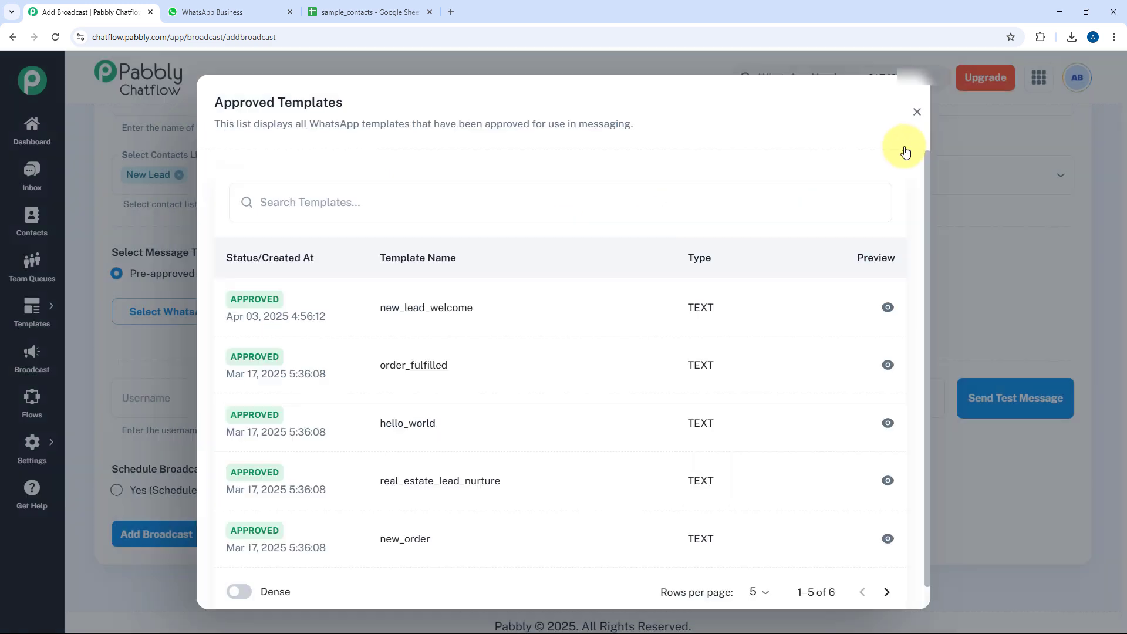
{"action": "left_click", "coordinate": [916, 113]}
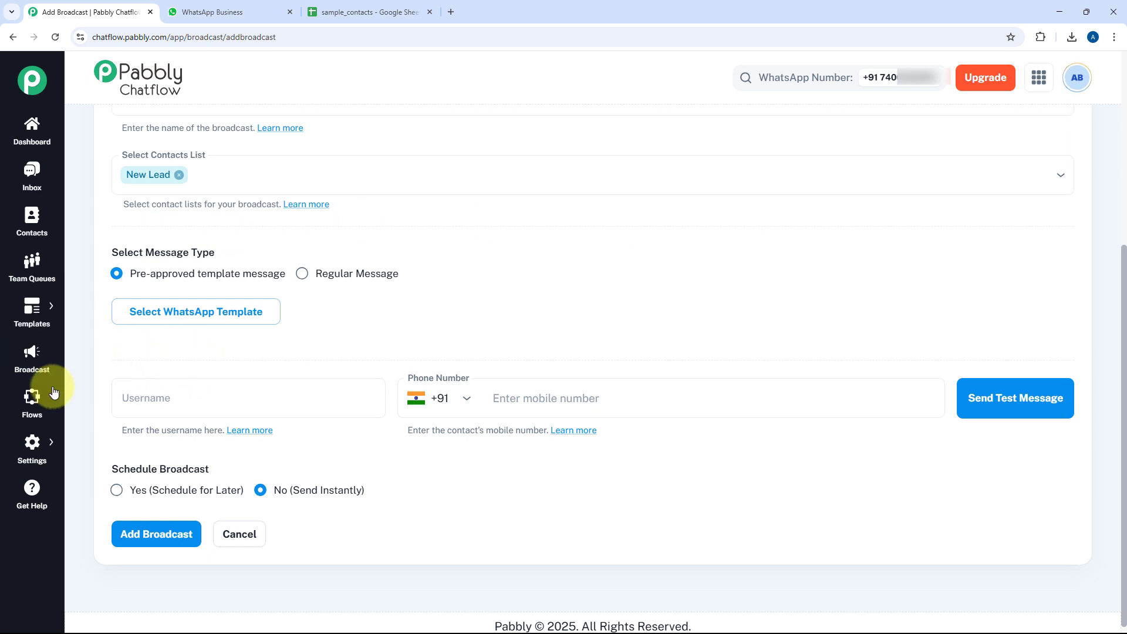
Open the Contact Custom Fields settings in a separate browser tab and examine the default field names, including $Name and $FirstName
{"action": "mouse_move", "coordinate": [36, 447]}
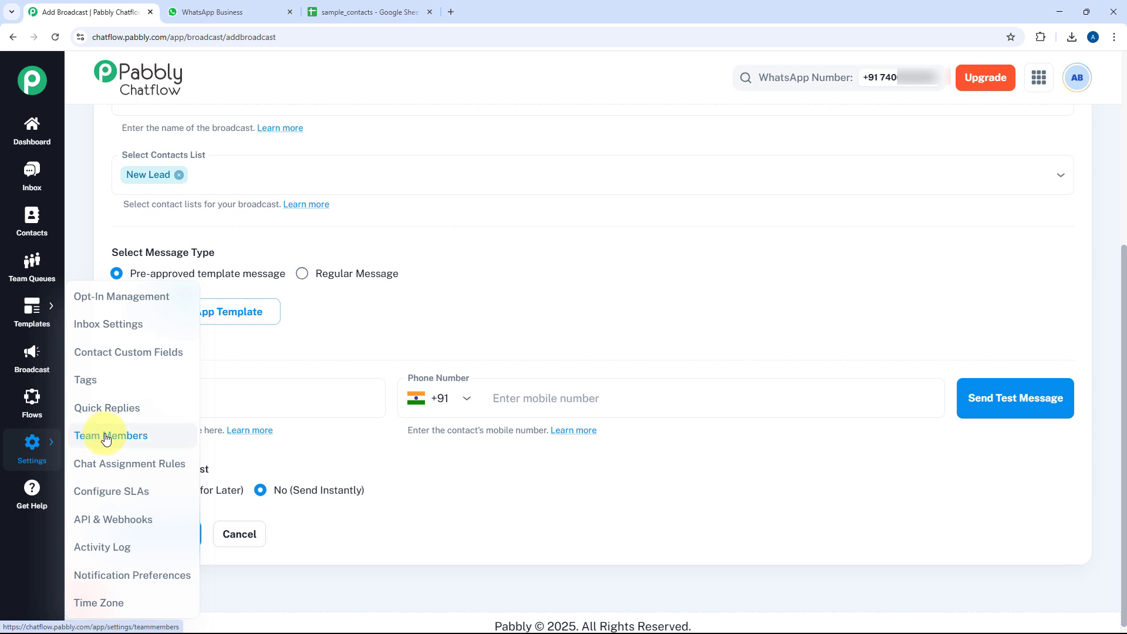
{"action": "middle_click", "coordinate": [146, 354]}
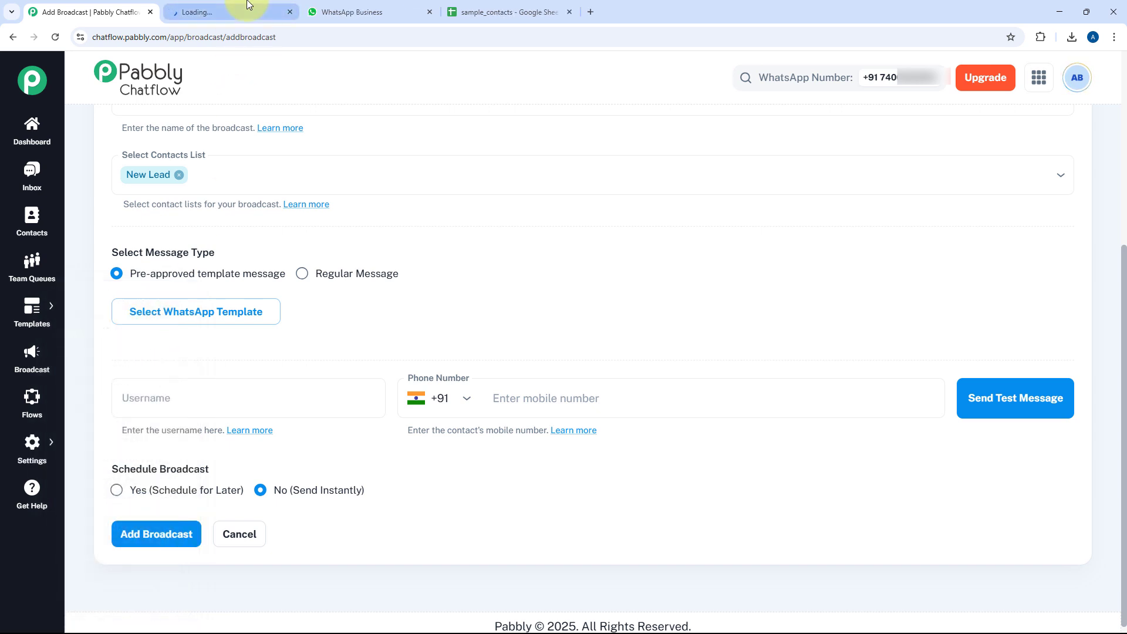
{"action": "left_click", "coordinate": [248, 7]}
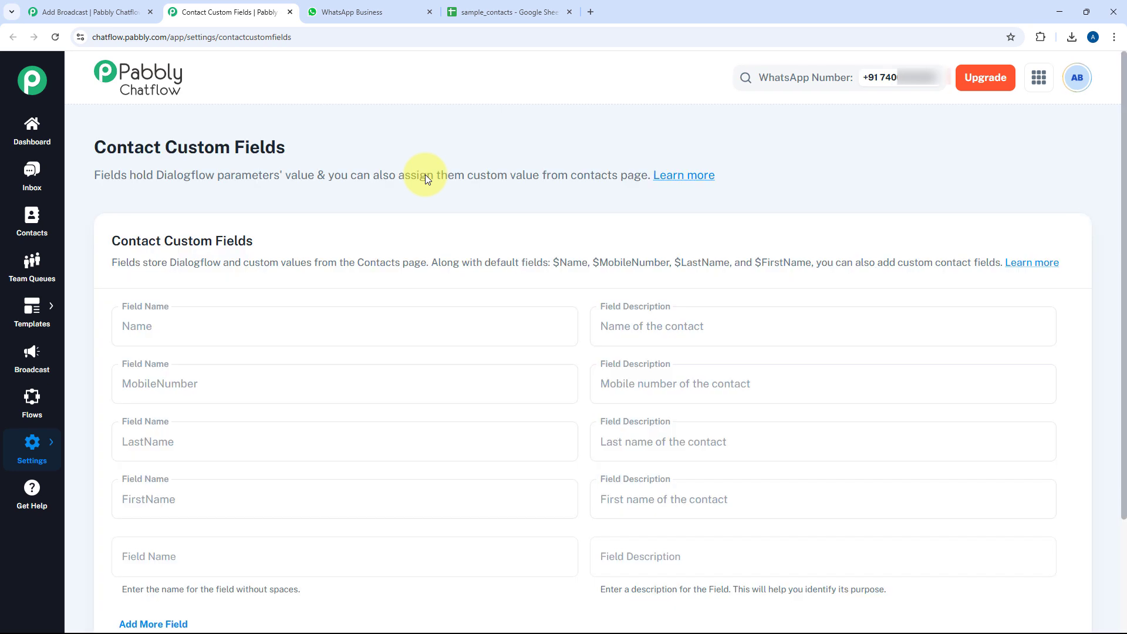
{"action": "scroll", "coordinate": [411, 229], "scroll_direction": "down", "scroll_amount": 3}
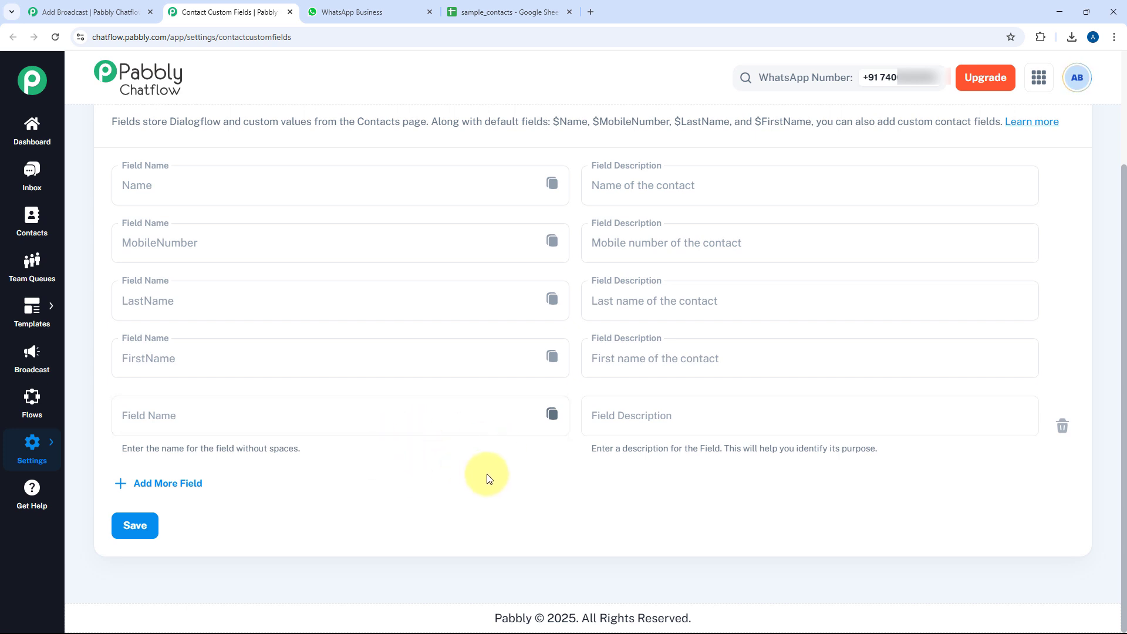
{"action": "scroll", "coordinate": [485, 479], "scroll_direction": "up", "scroll_amount": 1}
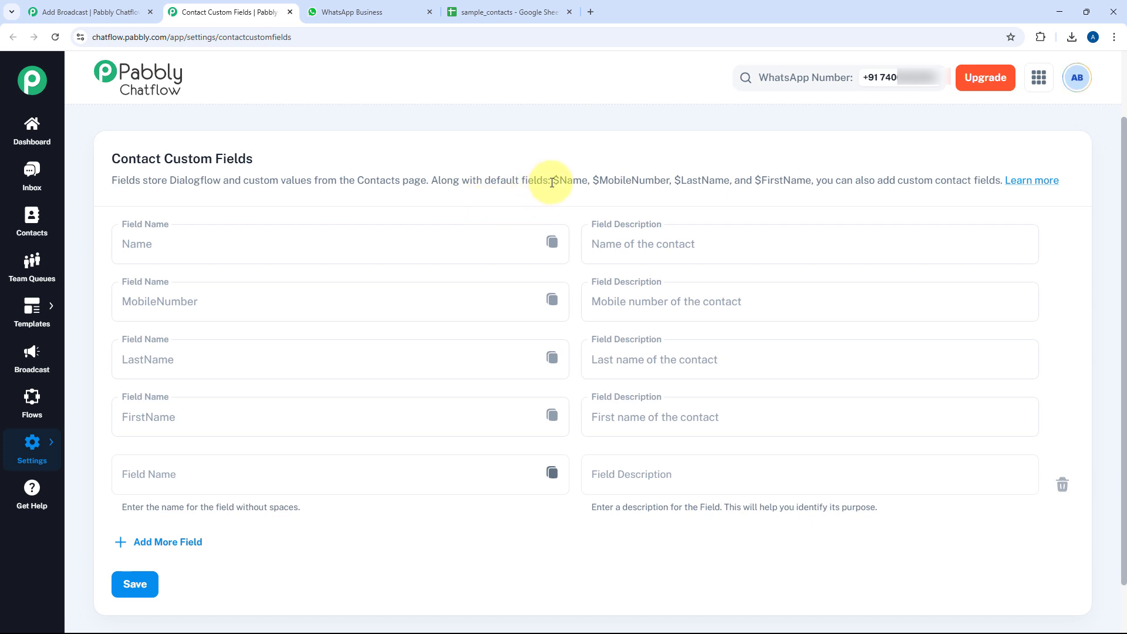
{"action": "left_click_drag", "start_coordinate": [551, 181], "coordinate": [810, 181]}
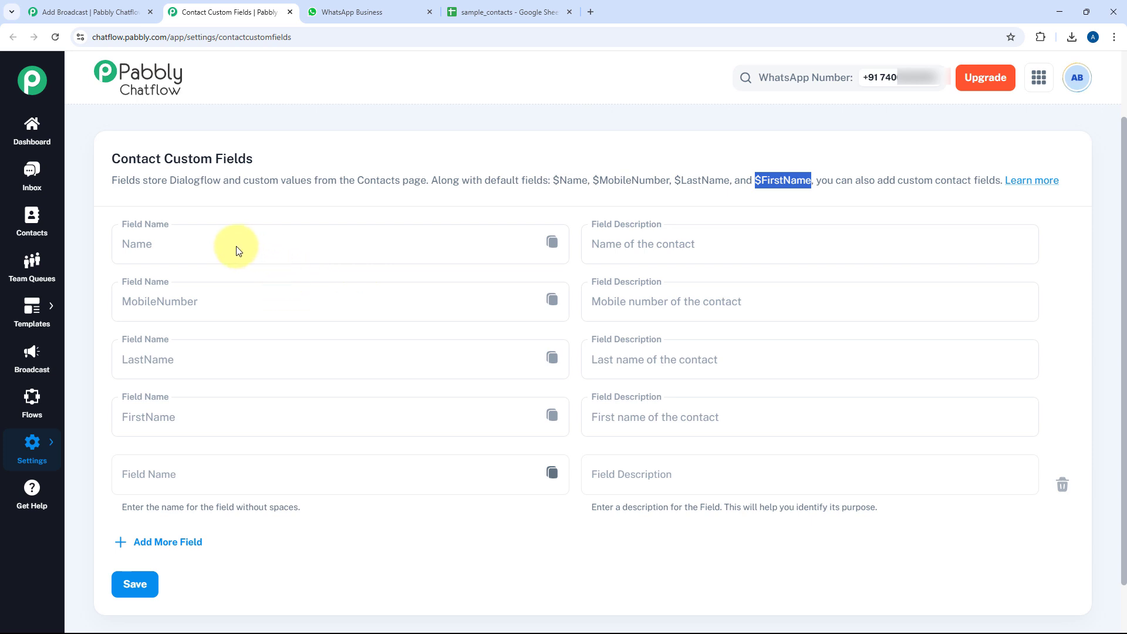
{"action": "left_click", "coordinate": [220, 245]}
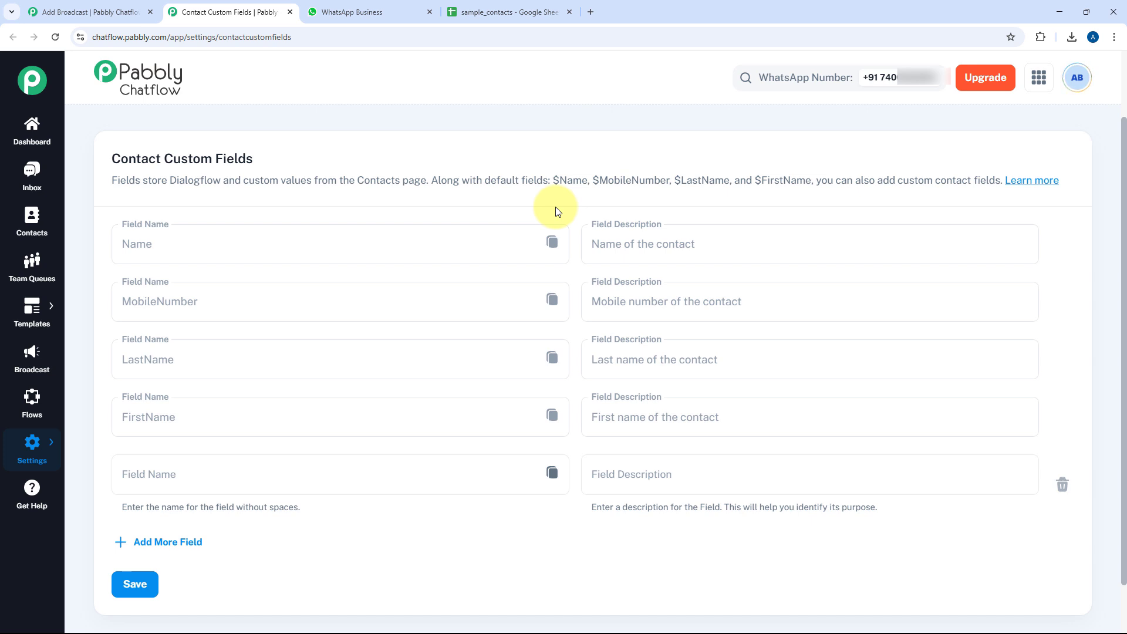
Copy the Name contact field, paste it into a new browser tab to inspect the copied variable, and close that tab
{"action": "left_click", "coordinate": [554, 243]}
{"action": "left_click", "coordinate": [591, 12]}
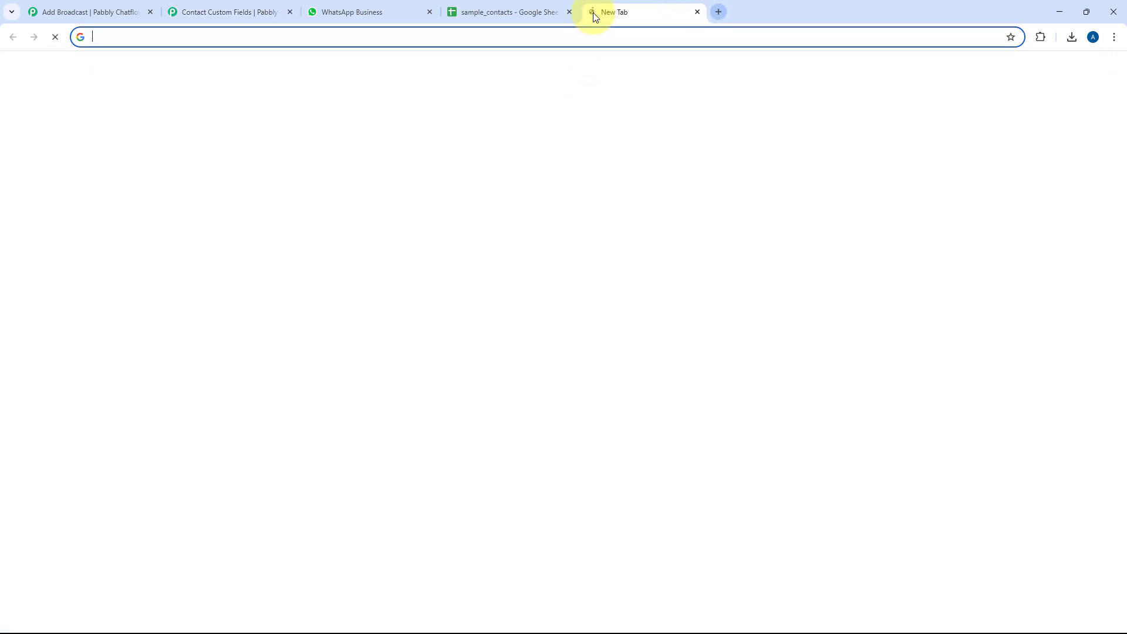
{"action": "key", "text": "ctrl+v"}
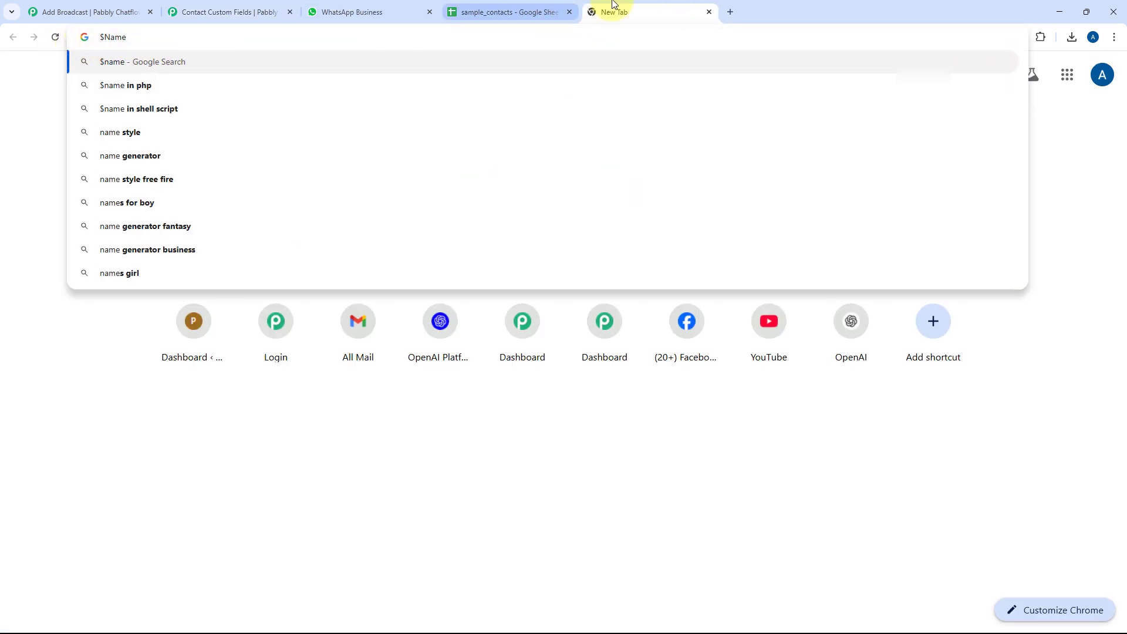
{"action": "left_click", "coordinate": [708, 12]}
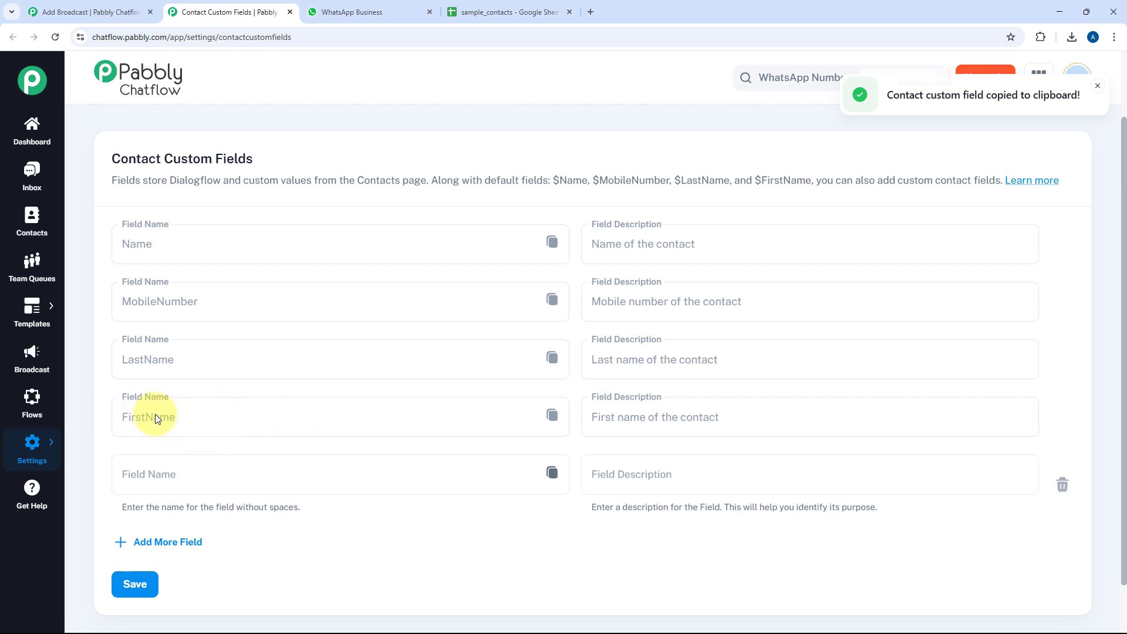
Copy the FirstName contact field and replace Body Field 1 of the broadcast's WhatsApp template with $FirstName
{"action": "left_click", "coordinate": [552, 416]}
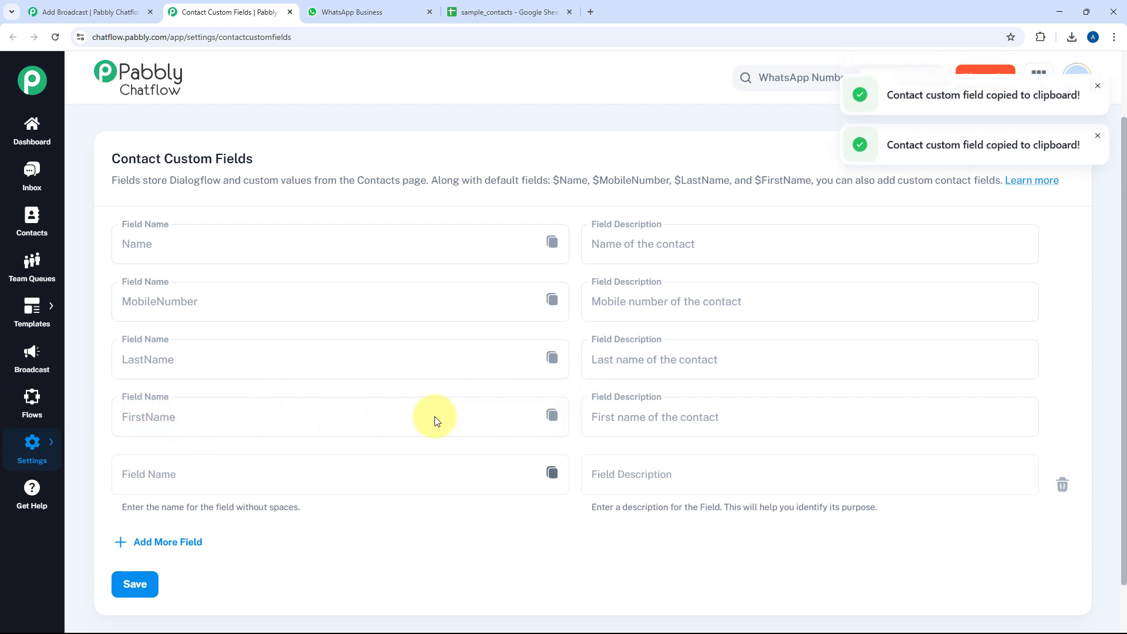
{"action": "left_click", "coordinate": [113, 6]}
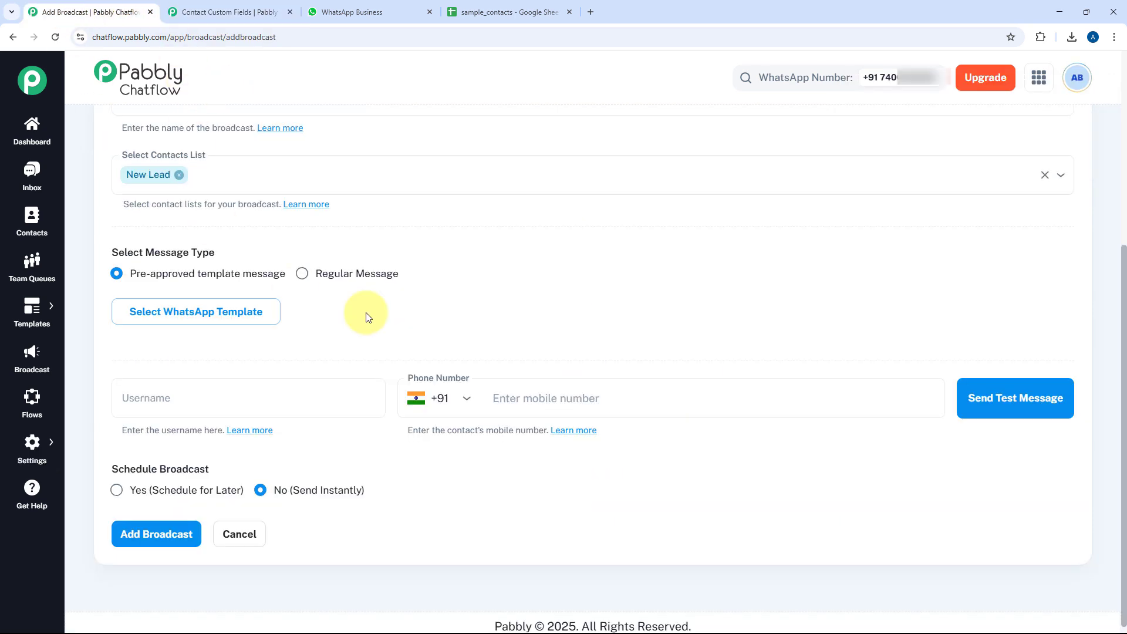
{"action": "left_click", "coordinate": [226, 310]}
{"action": "left_click", "coordinate": [372, 308]}
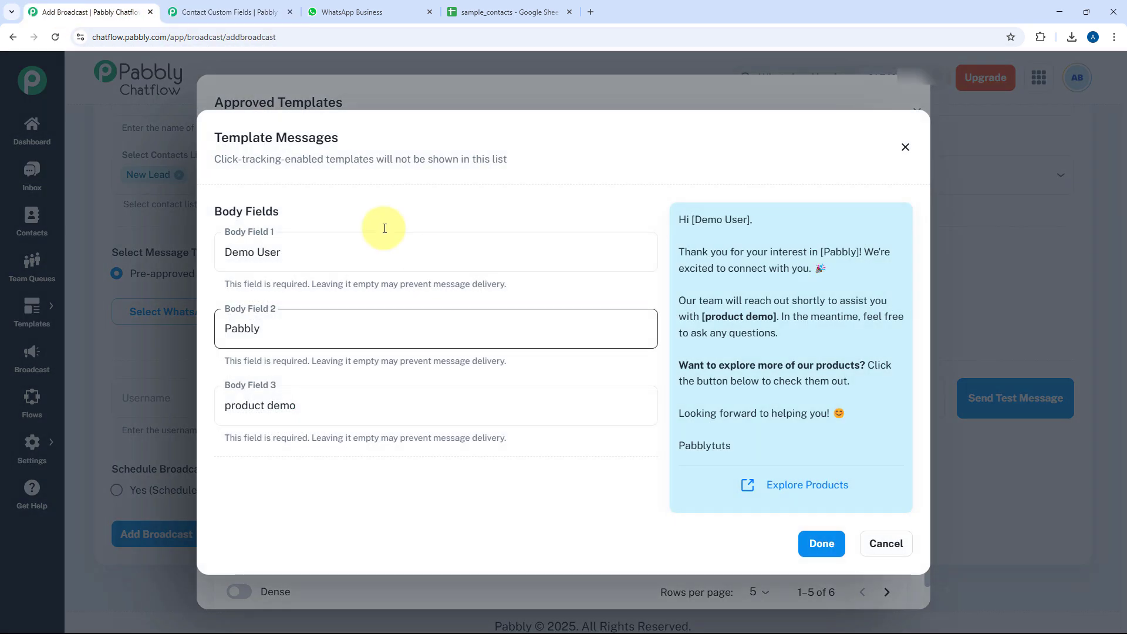
{"action": "left_click", "coordinate": [290, 246]}
{"action": "left_click_drag", "start_coordinate": [290, 247], "coordinate": [210, 259]}
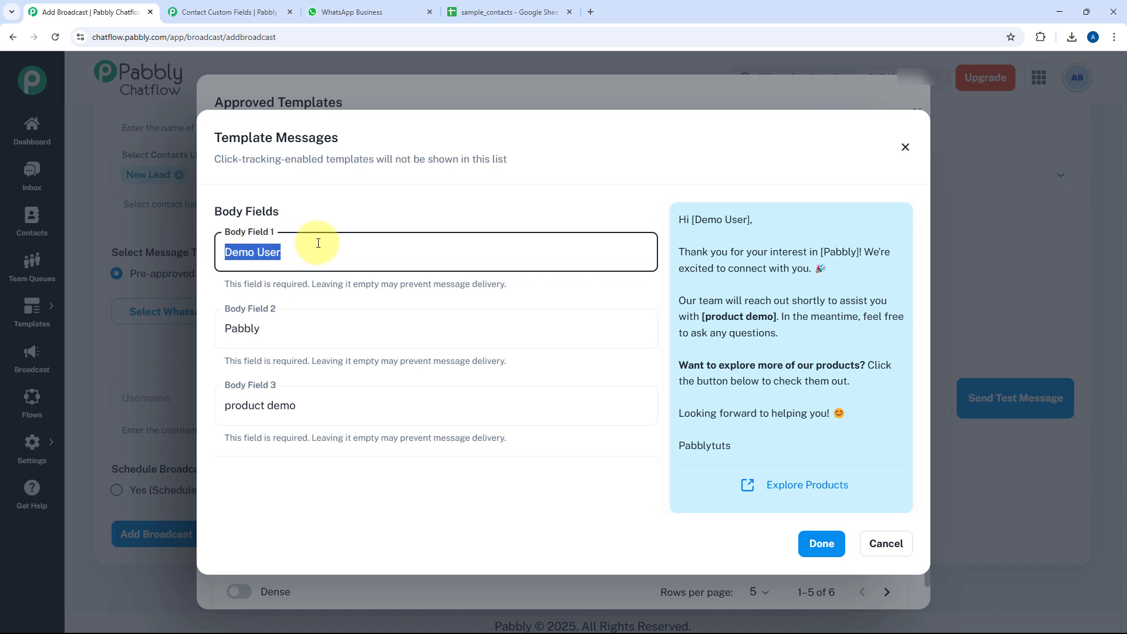
{"action": "key", "text": "ctrl+v"}
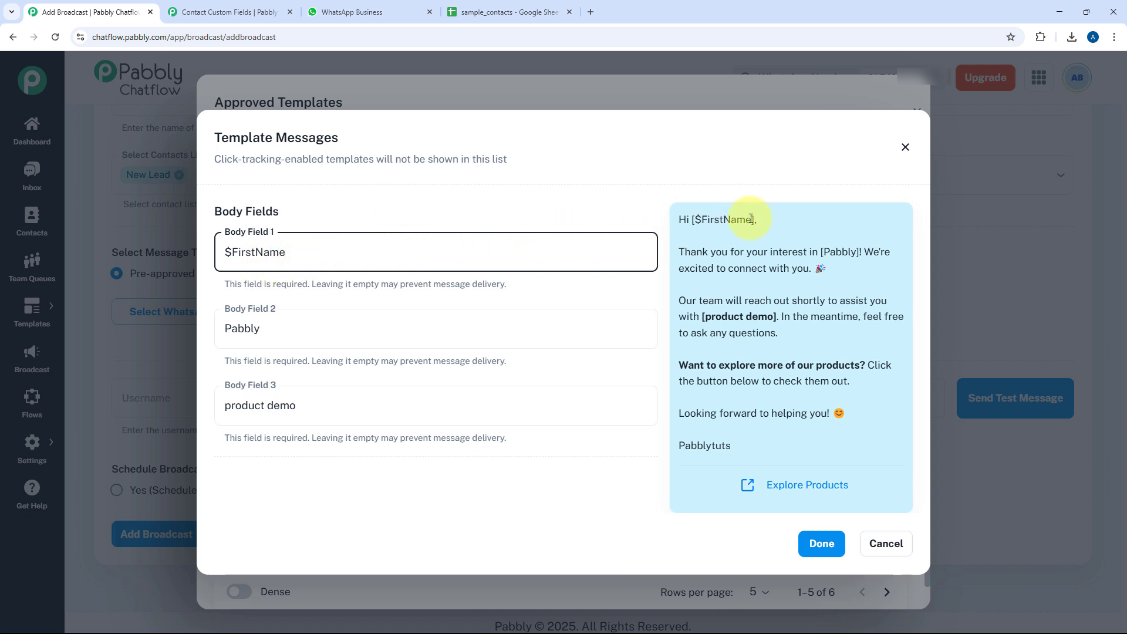
Review the greeting in the template preview, keep Body Field 2 as Pabbly, and apply the template to the broadcast
{"action": "left_click_drag", "start_coordinate": [755, 220], "coordinate": [691, 220]}
{"action": "left_click", "coordinate": [662, 222]}
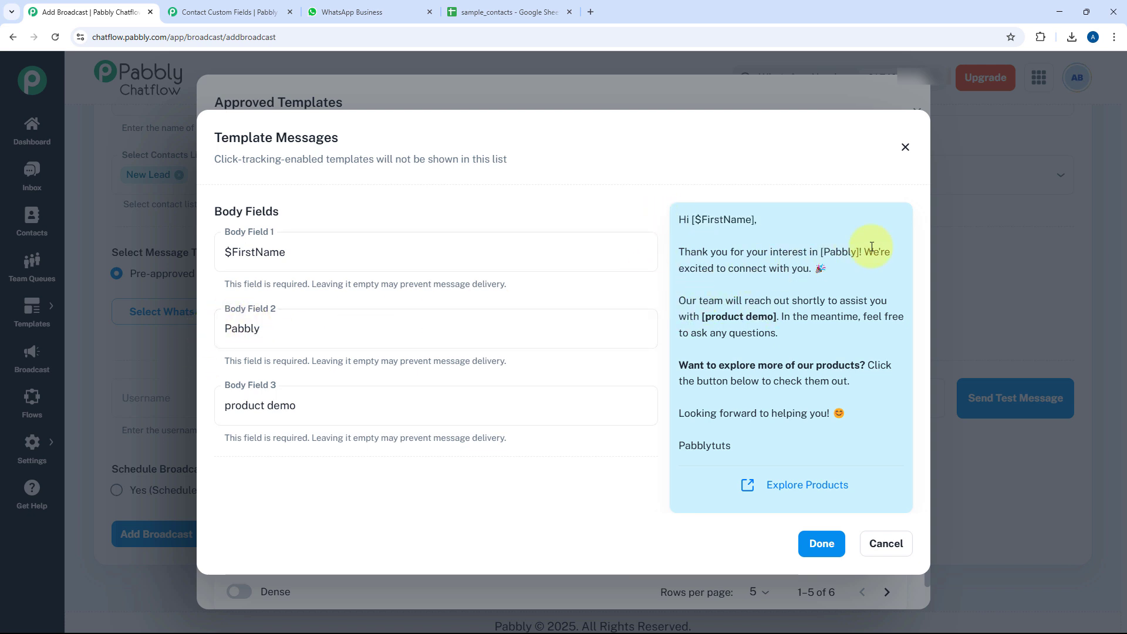
{"action": "left_click", "coordinate": [302, 324]}
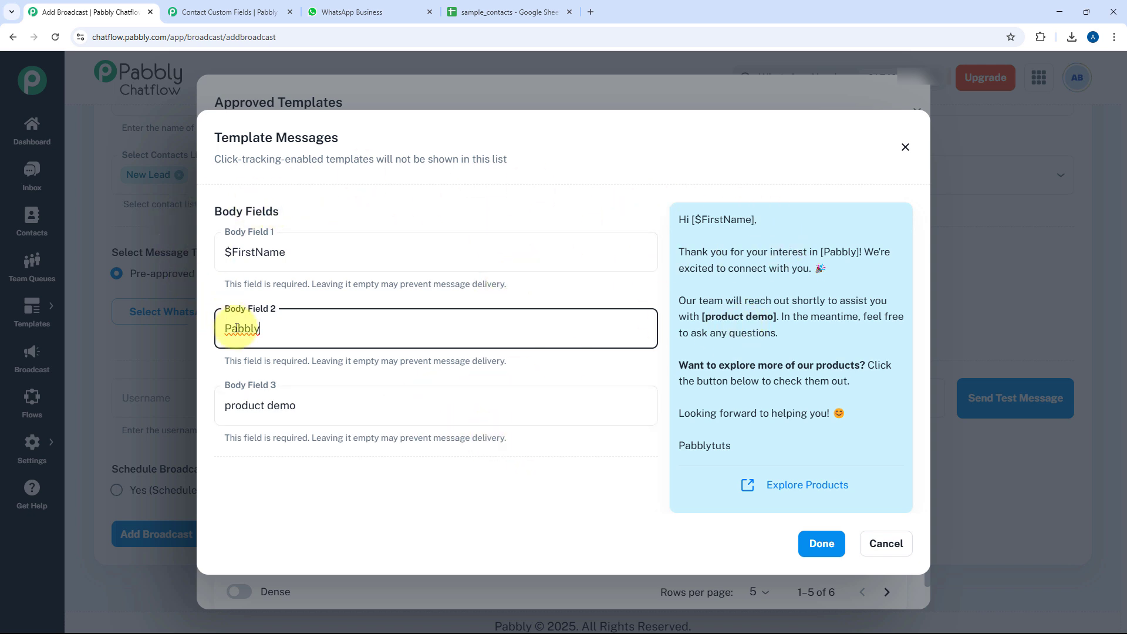
{"action": "left_click", "coordinate": [437, 370]}
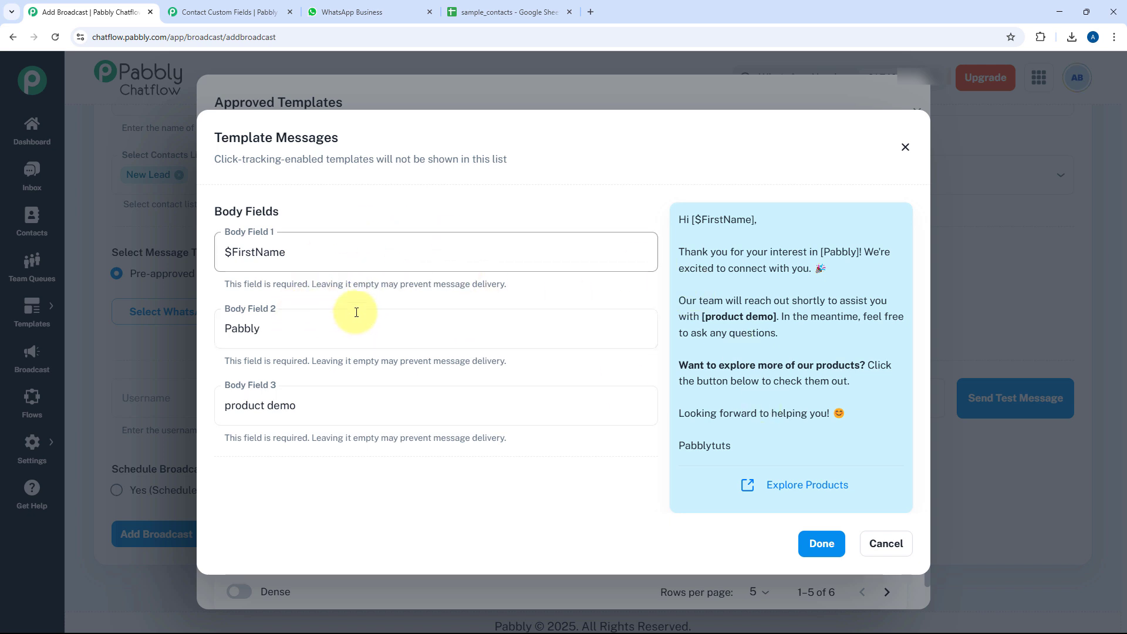
{"action": "left_click", "coordinate": [821, 544]}
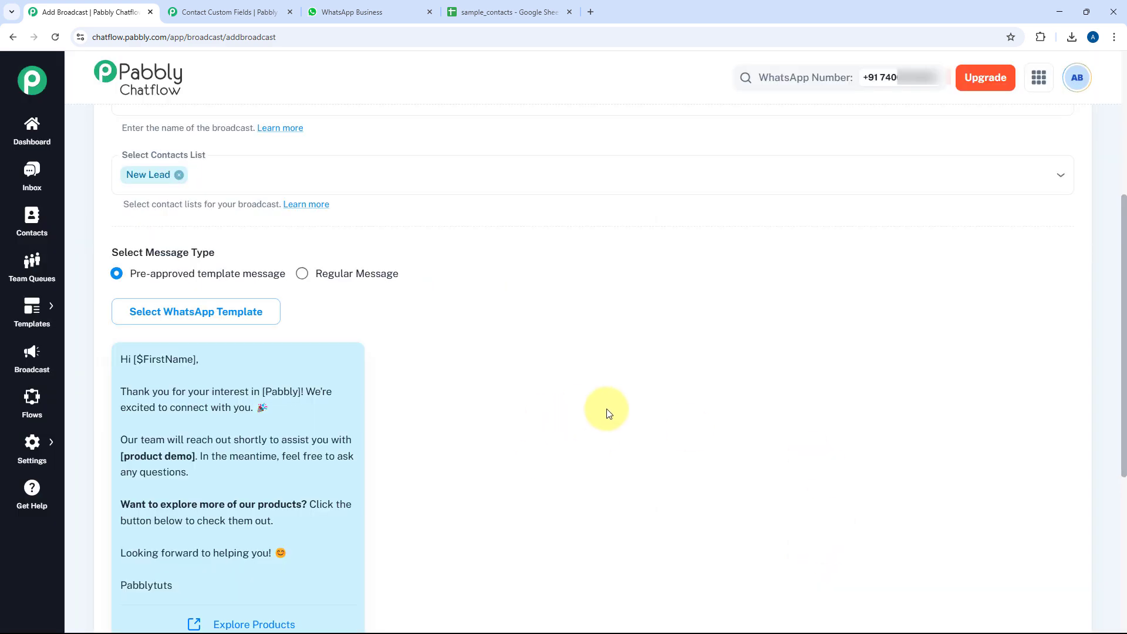
Send a test message of the broadcast with the username Demo User and the recipient's mobile number
{"action": "scroll", "coordinate": [380, 306], "scroll_direction": "down", "scroll_amount": 2}
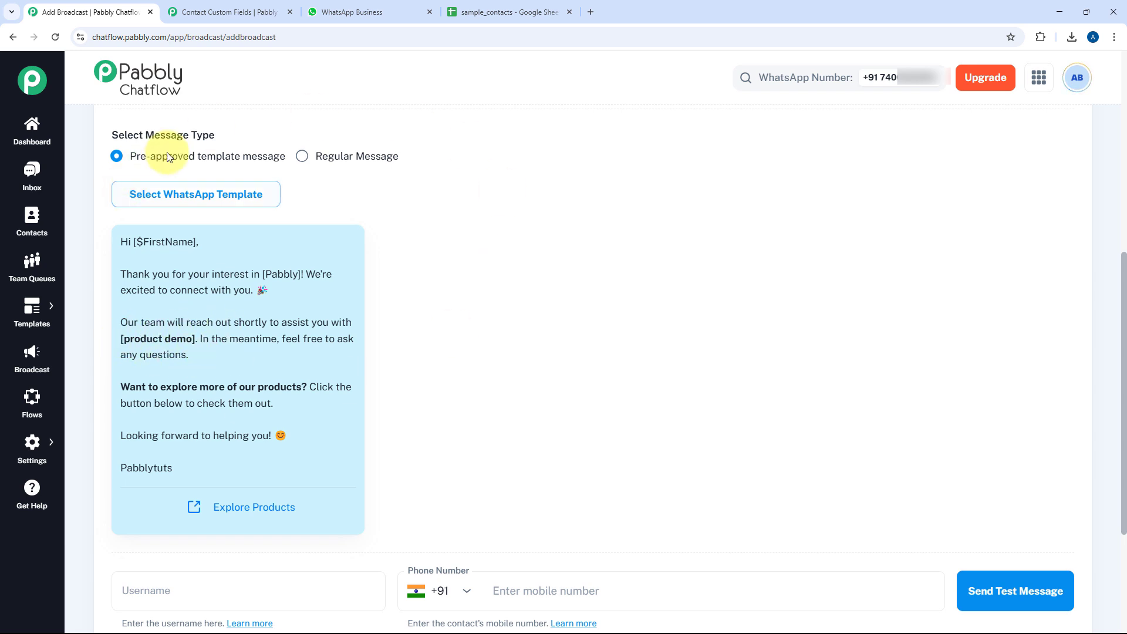
{"action": "scroll", "coordinate": [420, 271], "scroll_direction": "down", "scroll_amount": 2}
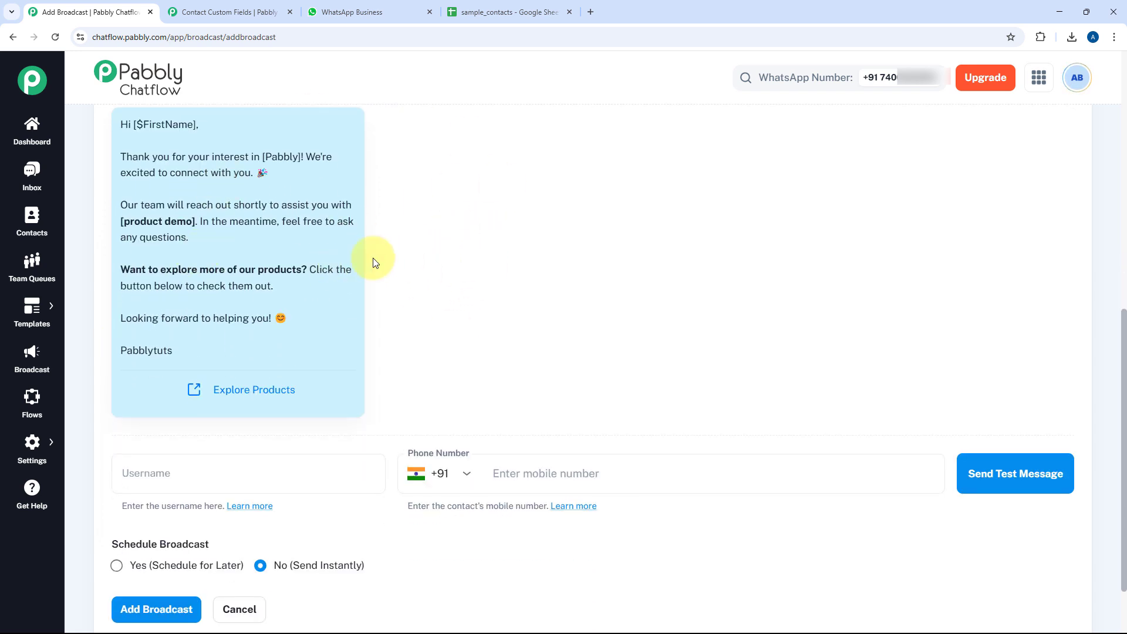
{"action": "scroll", "coordinate": [451, 285], "scroll_direction": "down", "scroll_amount": 1}
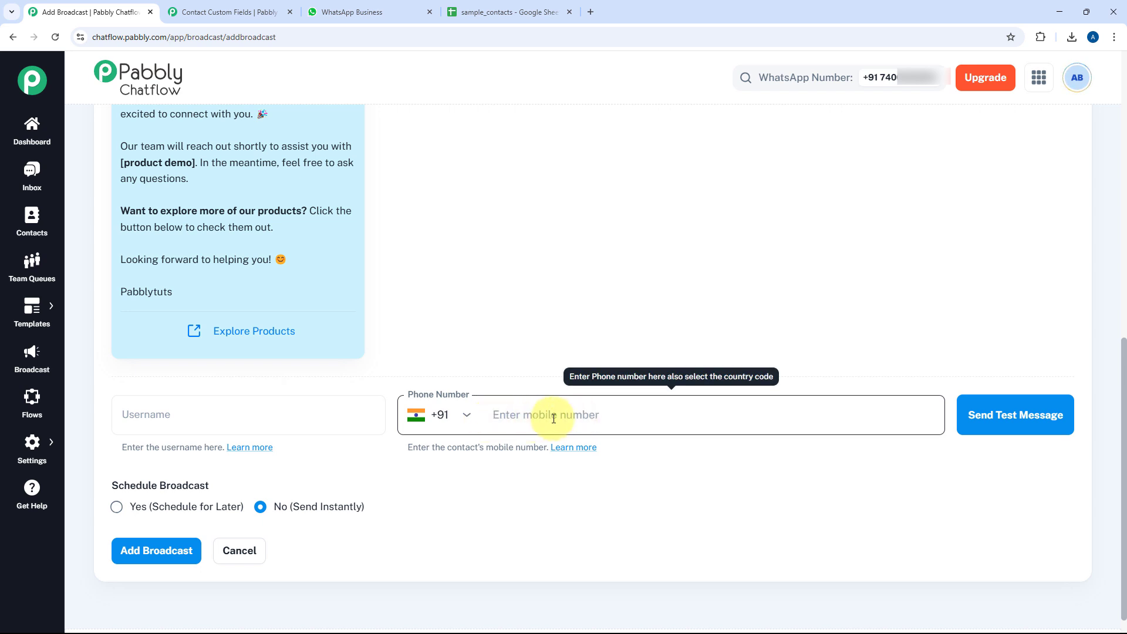
{"action": "left_click", "coordinate": [221, 401]}
{"action": "type", "text": "Demo User"}
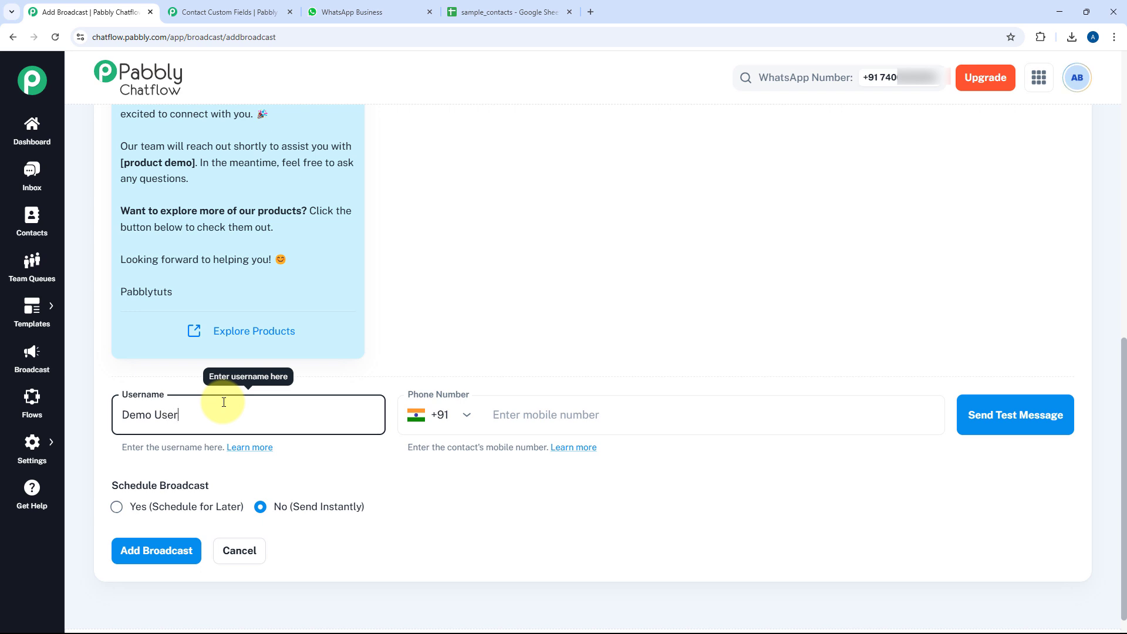
{"action": "left_click", "coordinate": [604, 428]}
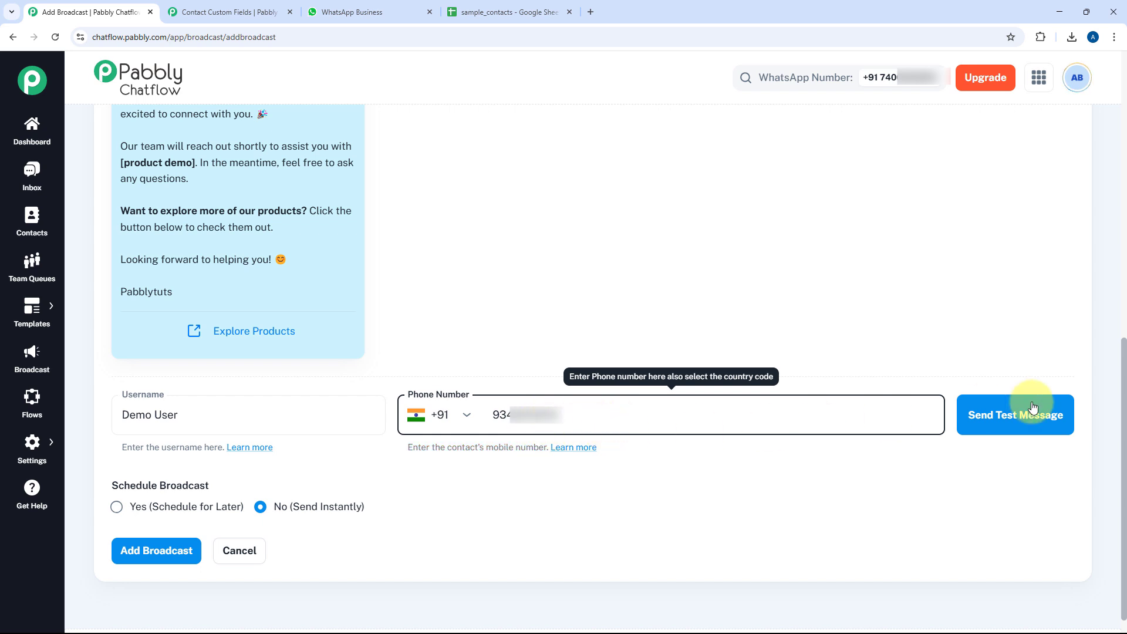
{"action": "left_click", "coordinate": [1005, 429]}
{"action": "left_click", "coordinate": [1008, 427]}
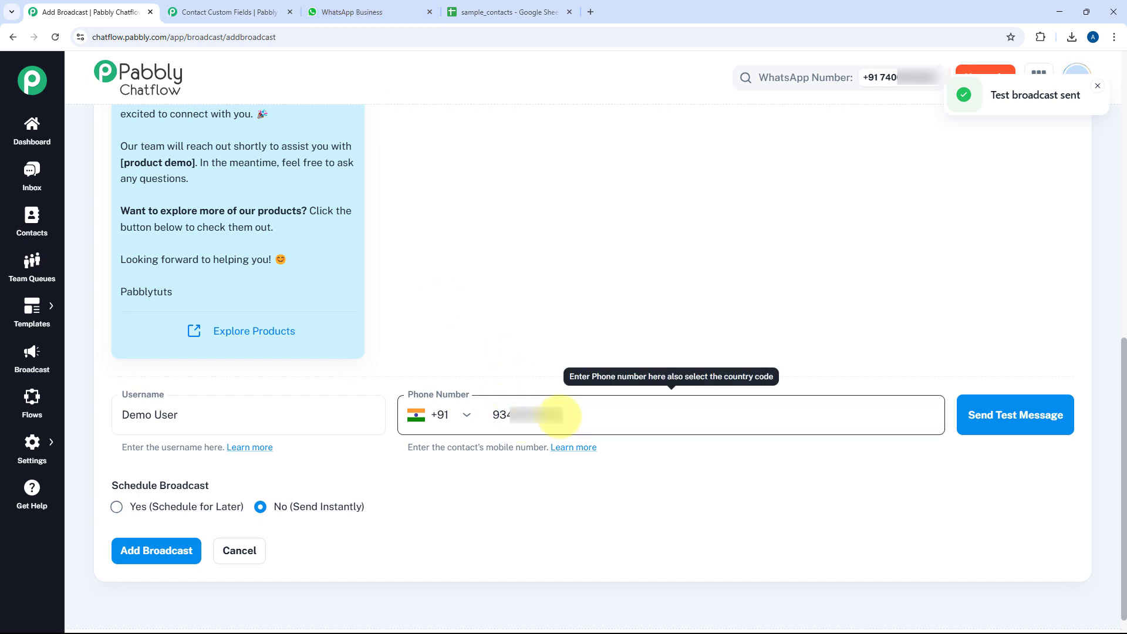
Switch to WhatsApp Web, open the Pabbly Chatflow chat and compare the name in the greeting with the test username
{"action": "left_click", "coordinate": [393, 16]}
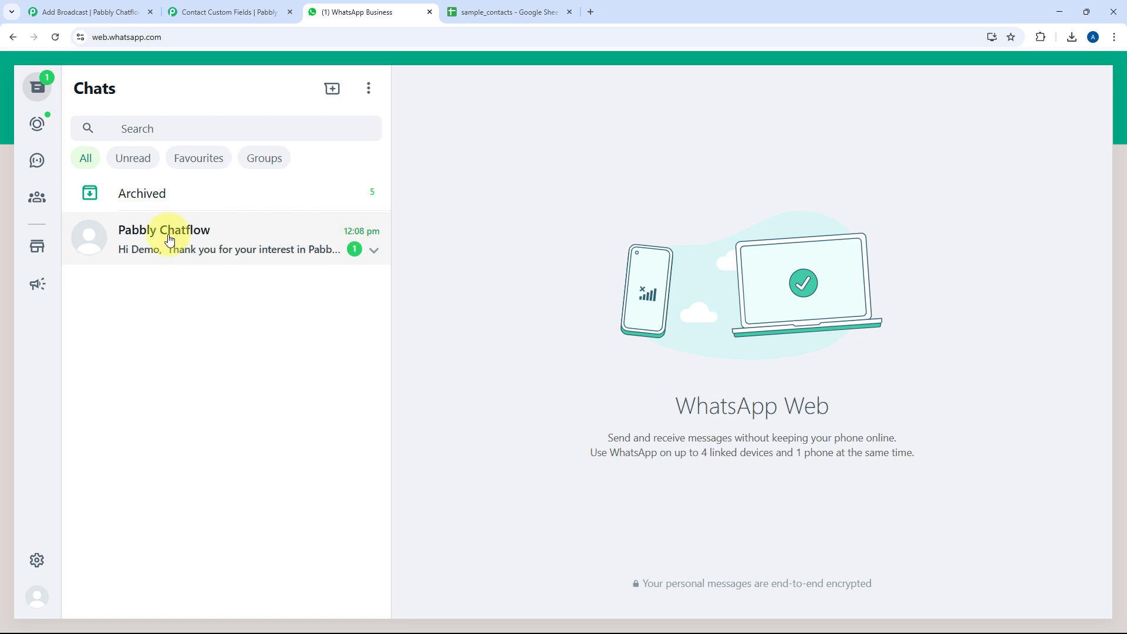
{"action": "left_click", "coordinate": [304, 249]}
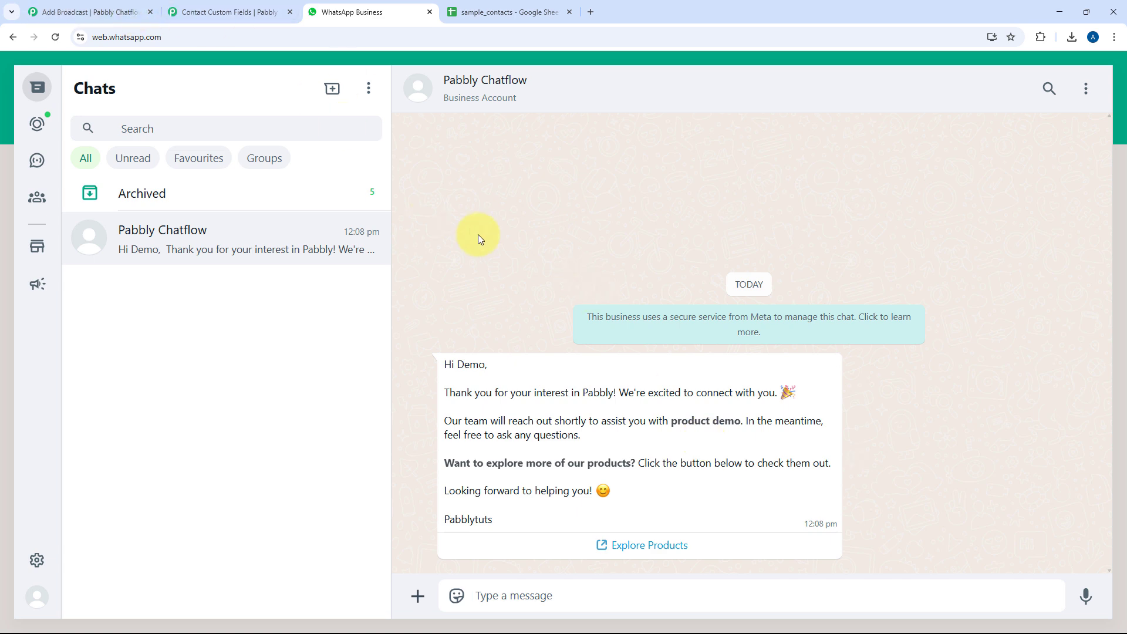
{"action": "double_click", "coordinate": [463, 364]}
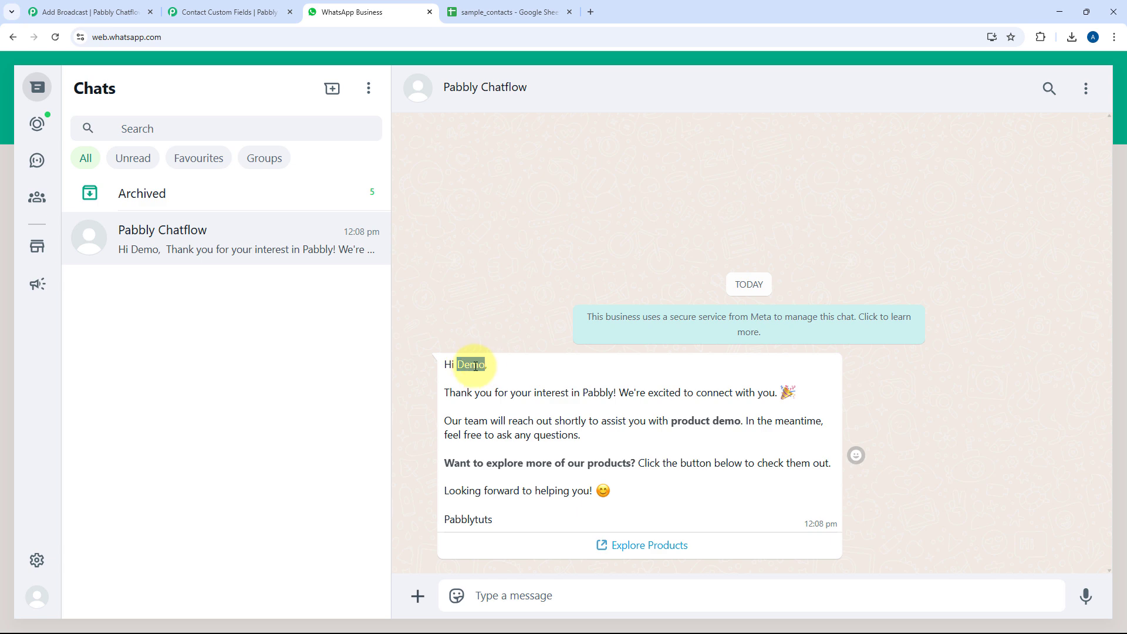
{"action": "left_click", "coordinate": [94, 12]}
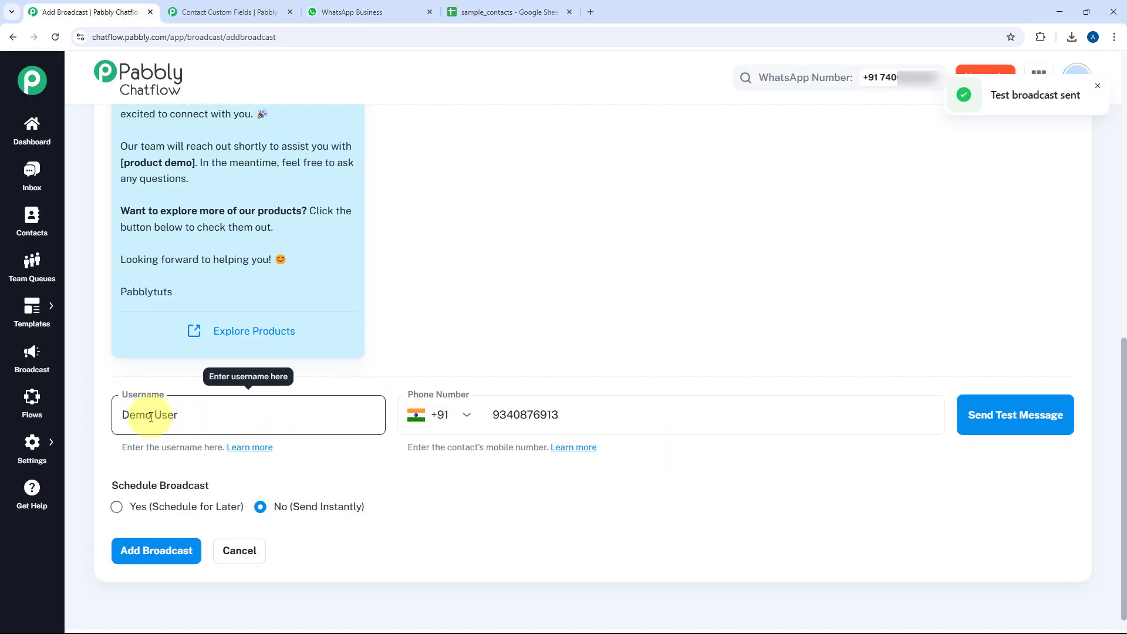
Check the filled-in company and product values in the received WhatsApp message, and test its Explore Products link
{"action": "left_click", "coordinate": [382, 5]}
{"action": "left_click_drag", "start_coordinate": [446, 393], "coordinate": [763, 391]}
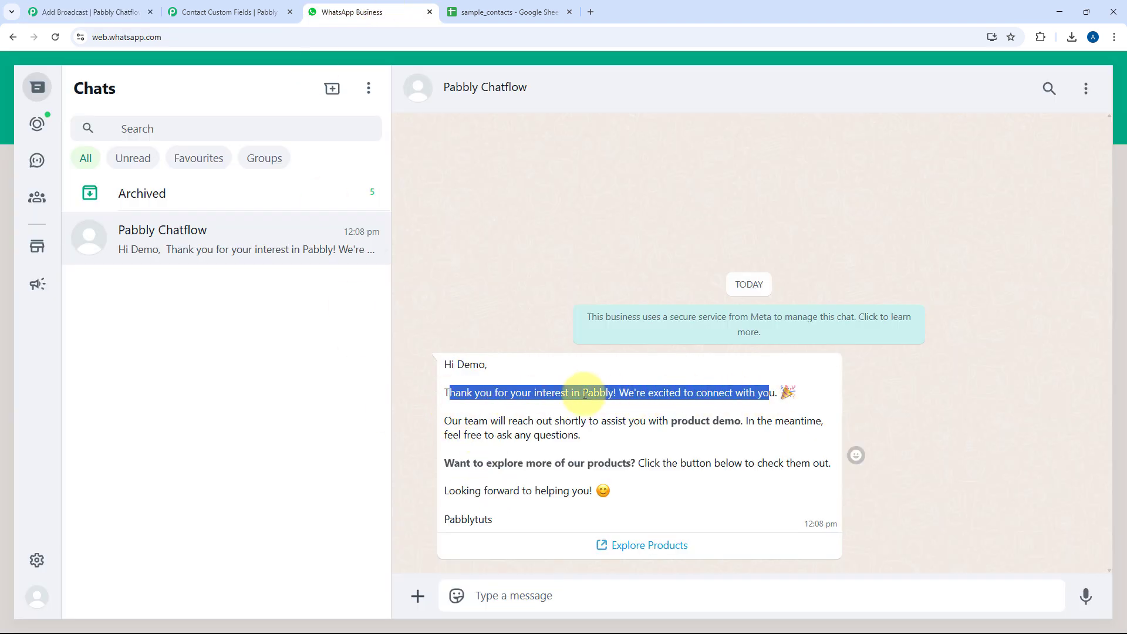
{"action": "left_click", "coordinate": [584, 393]}
{"action": "left_click_drag", "start_coordinate": [584, 393], "coordinate": [611, 393]}
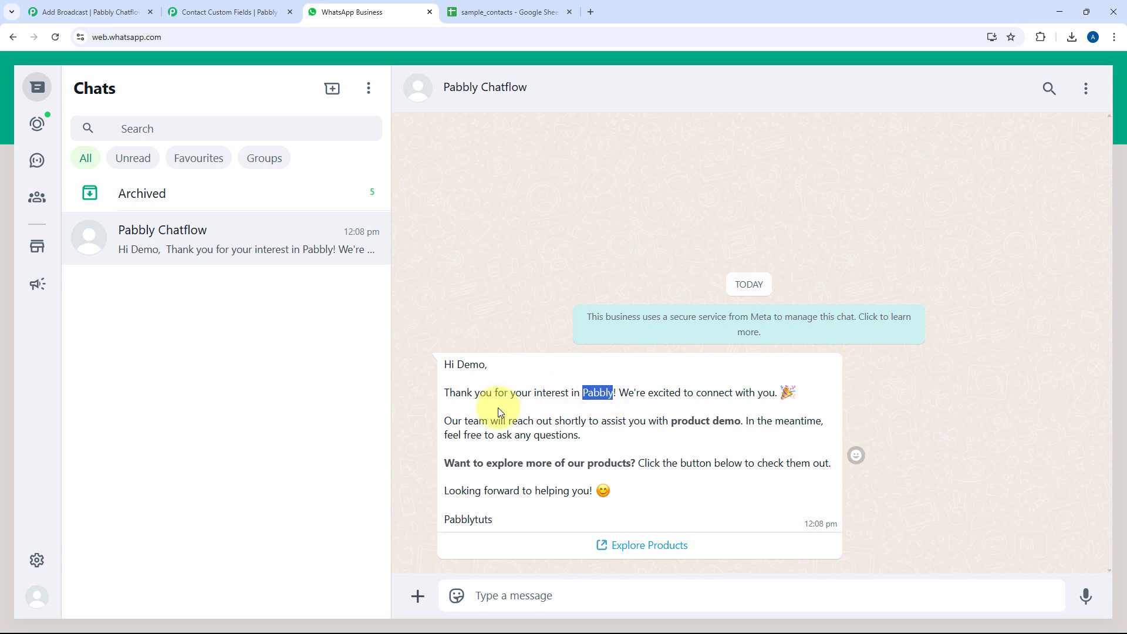
{"action": "left_click_drag", "start_coordinate": [674, 424], "coordinate": [741, 424]}
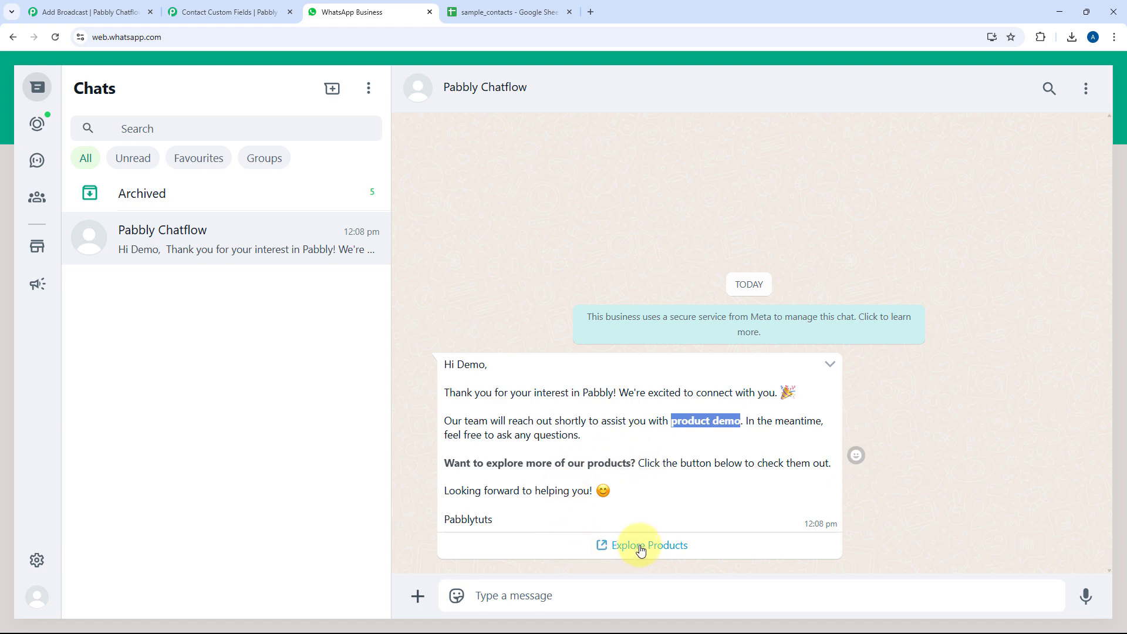
{"action": "left_click", "coordinate": [614, 545]}
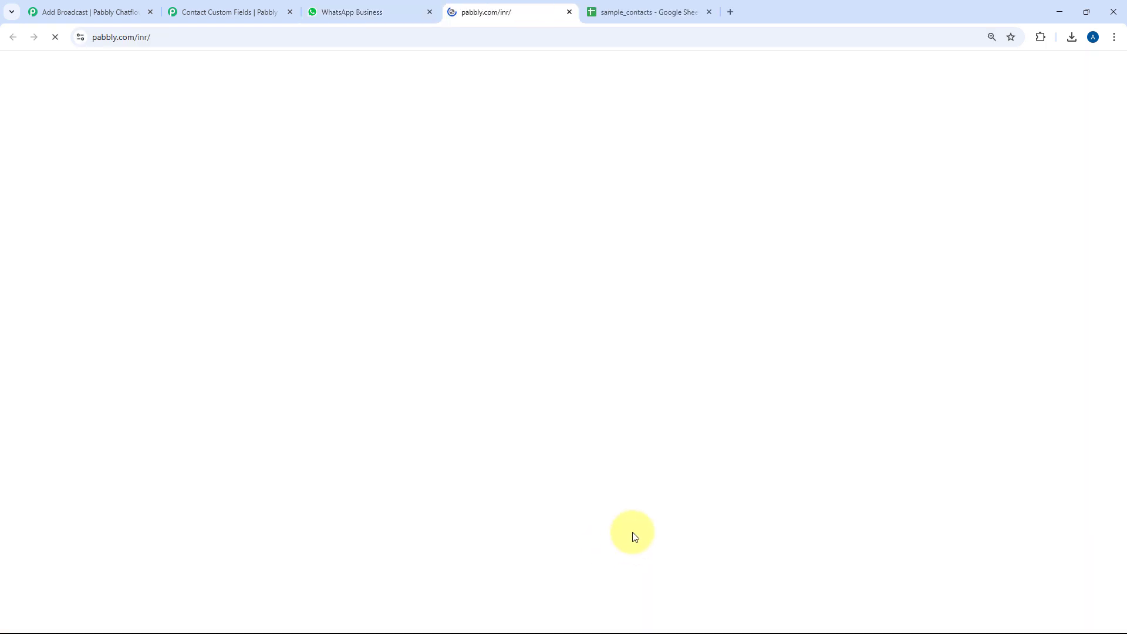
{"action": "left_click", "coordinate": [568, 13]}
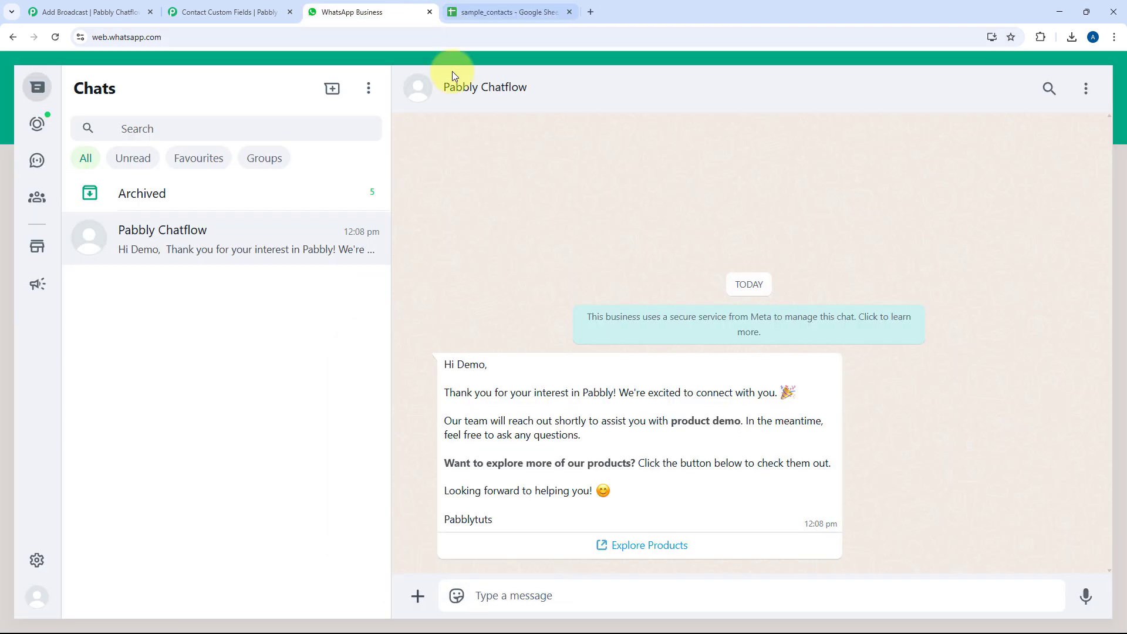
Return to the Pabbly Chatflow broadcast form and clear the test message's phone number and username
{"action": "left_click", "coordinate": [117, 8]}
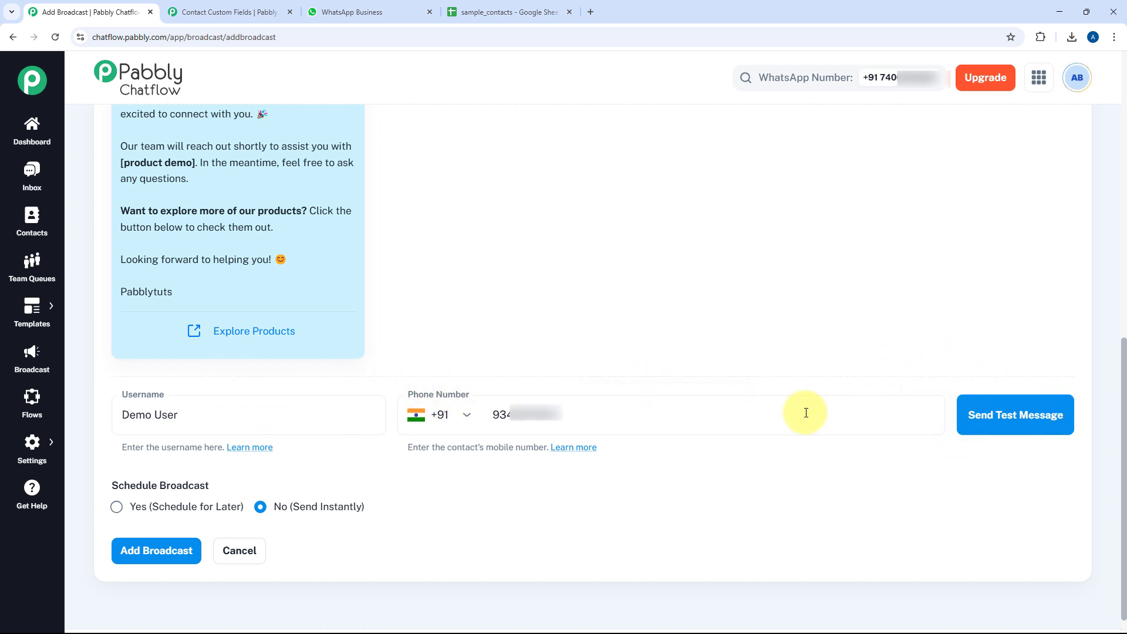
{"action": "left_click_drag", "start_coordinate": [805, 412], "coordinate": [443, 430]}
{"action": "key", "text": "BackSpace"}
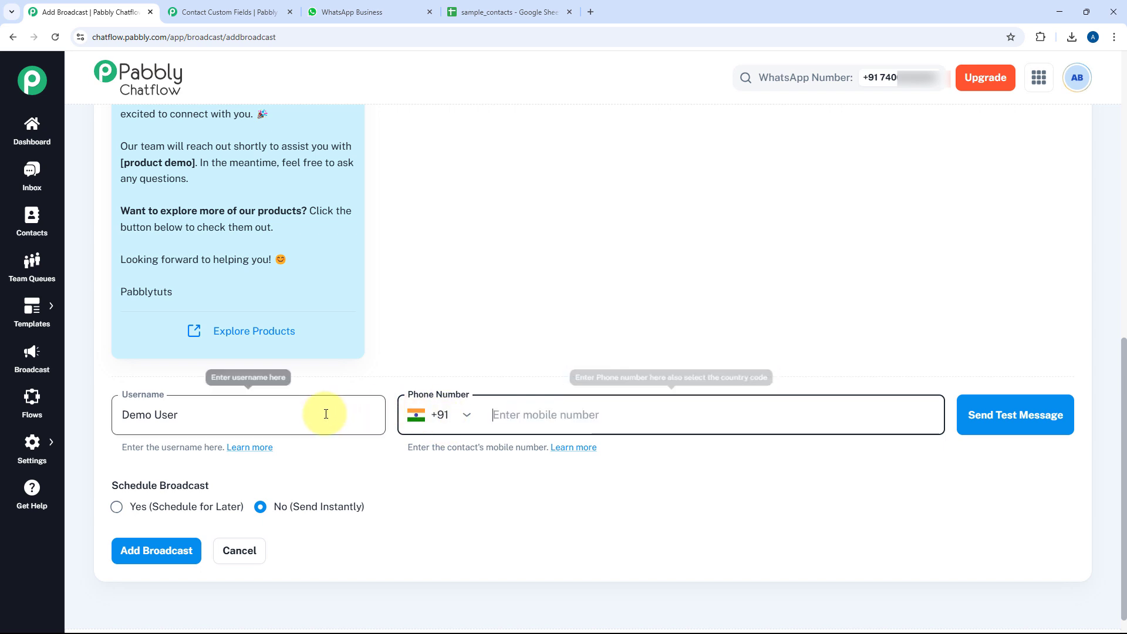
{"action": "left_click_drag", "start_coordinate": [322, 415], "coordinate": [30, 408]}
{"action": "key", "text": "BackSpace"}
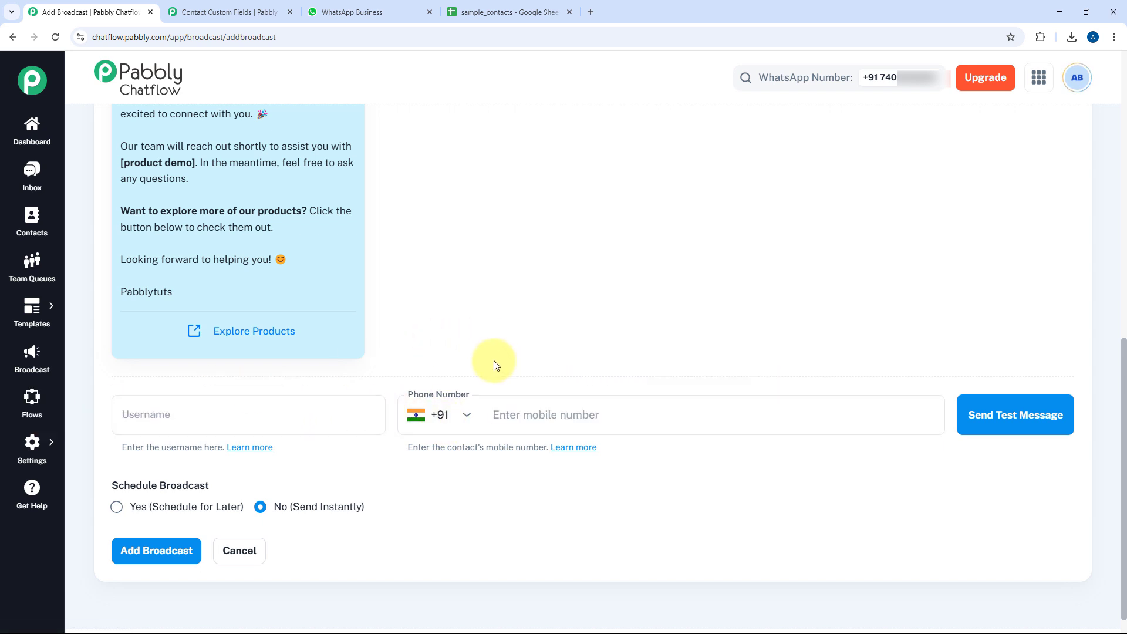
Review the completed broadcast form and set Schedule Broadcast to Yes (Schedule for Later)
{"action": "scroll", "coordinate": [402, 389], "scroll_direction": "down", "scroll_amount": 1}
{"action": "scroll", "coordinate": [403, 308], "scroll_direction": "up", "scroll_amount": 3}
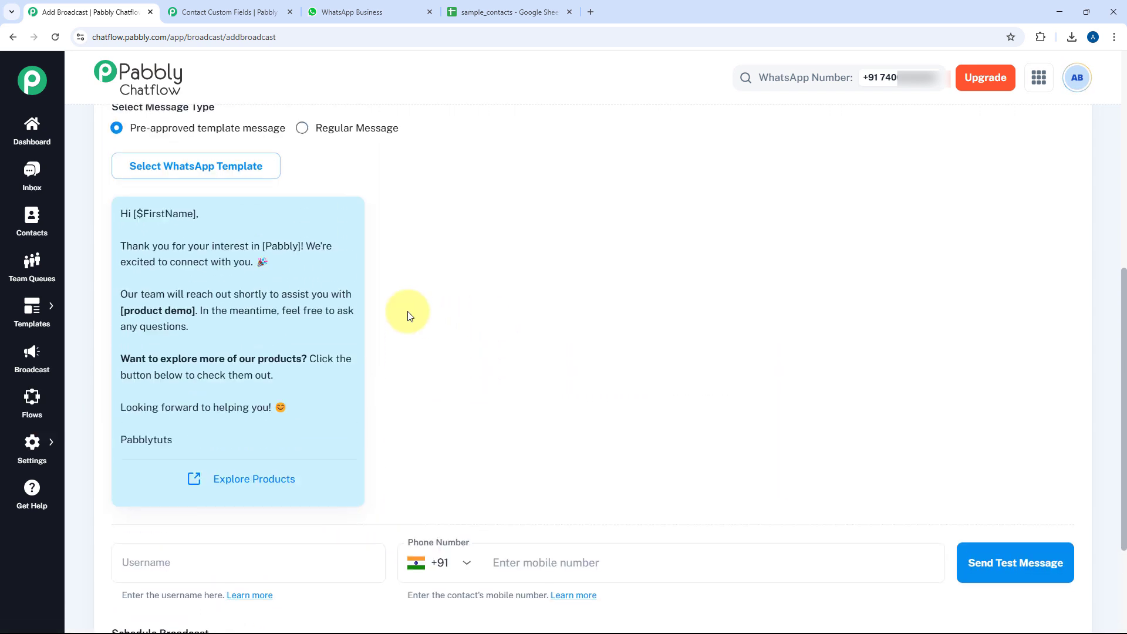
{"action": "scroll", "coordinate": [403, 310], "scroll_direction": "up", "scroll_amount": 3}
{"action": "scroll", "coordinate": [403, 314], "scroll_direction": "down", "scroll_amount": 6}
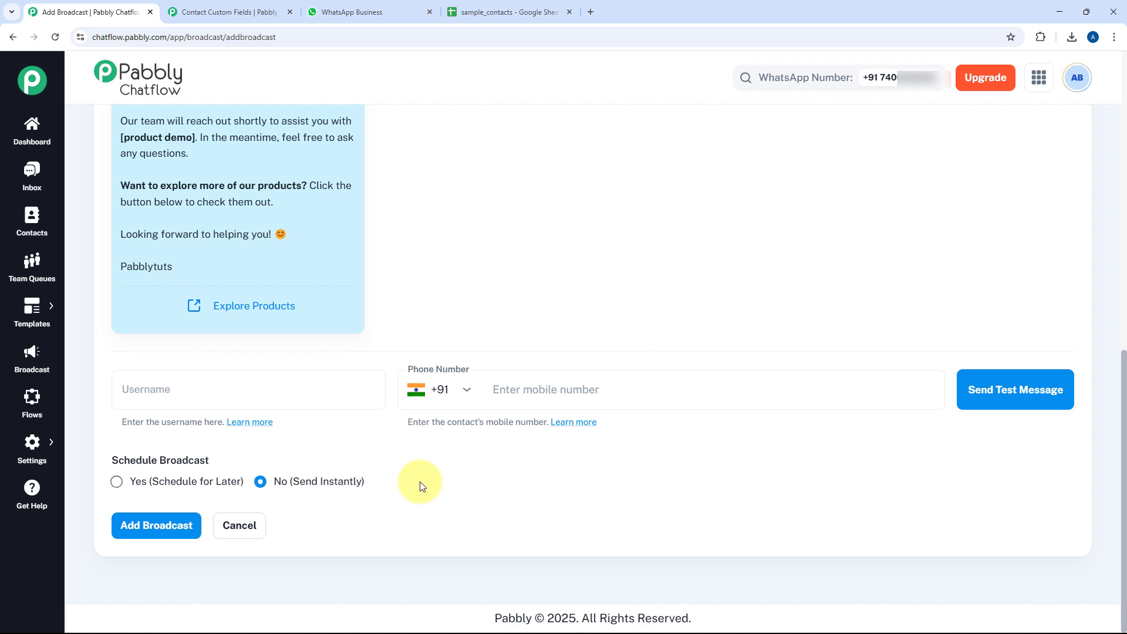
{"action": "scroll", "coordinate": [419, 486], "scroll_direction": "up", "scroll_amount": 8}
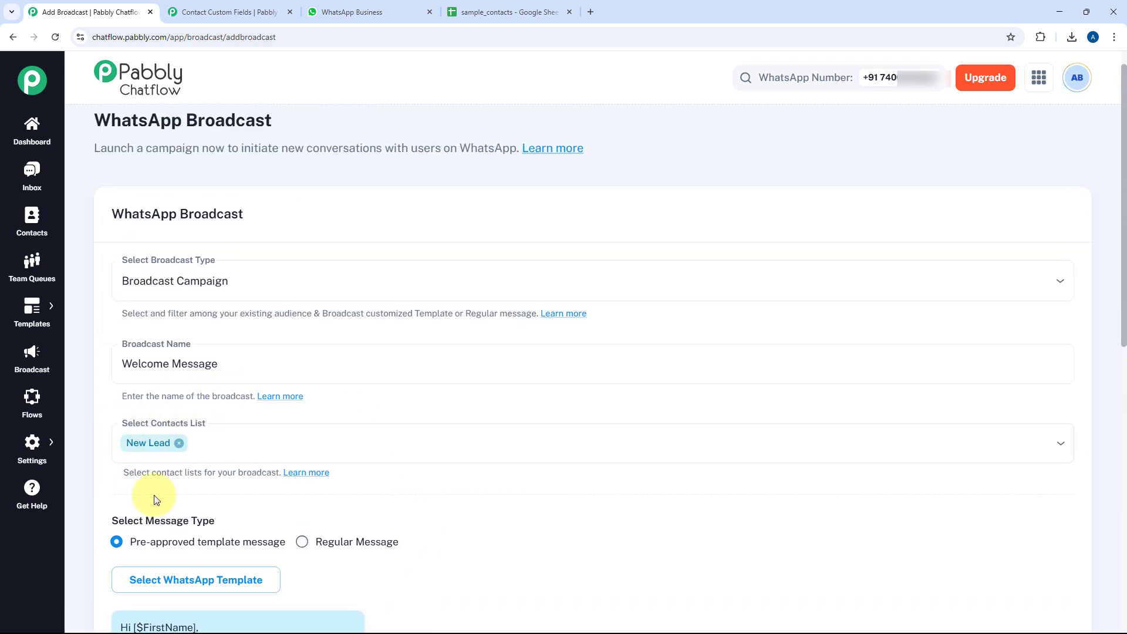
{"action": "scroll", "coordinate": [170, 481], "scroll_direction": "down", "scroll_amount": 8}
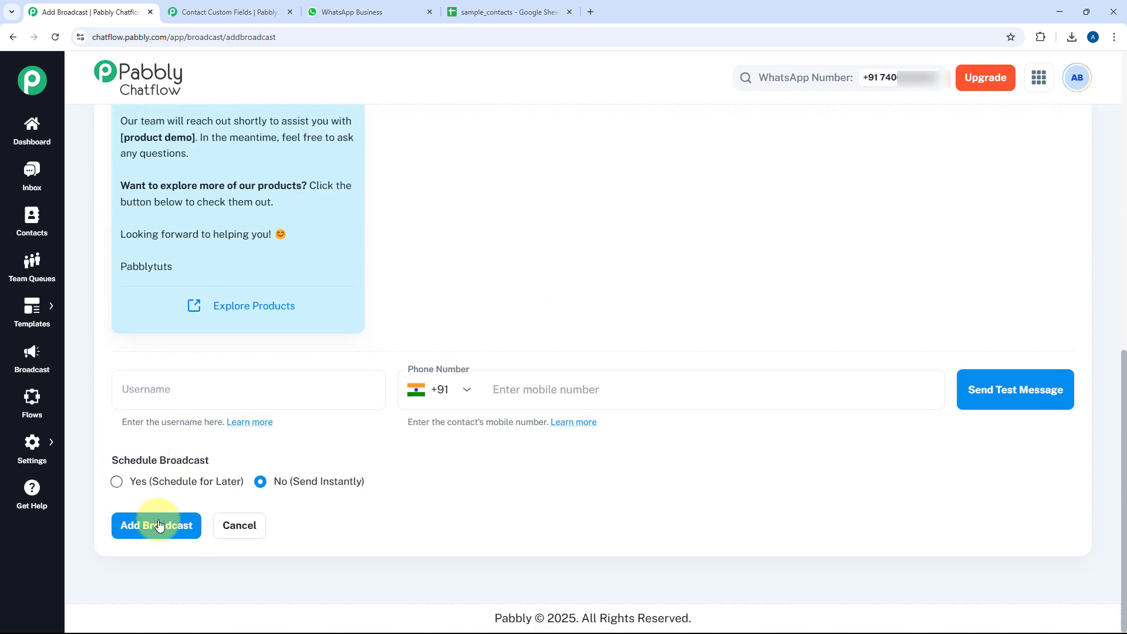
{"action": "left_click", "coordinate": [141, 482]}
{"action": "scroll", "coordinate": [317, 496], "scroll_direction": "down", "scroll_amount": 2}
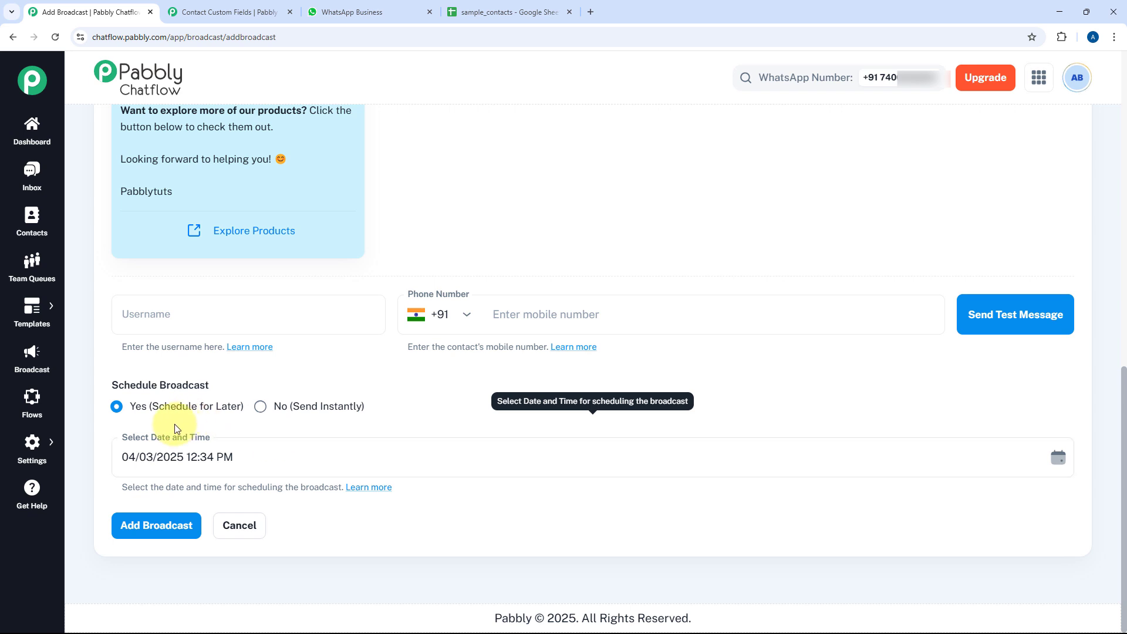
Set the broadcast's scheduled time to 12:45 PM on 04/03/2025 and add the broadcast
{"action": "left_click", "coordinate": [135, 456]}
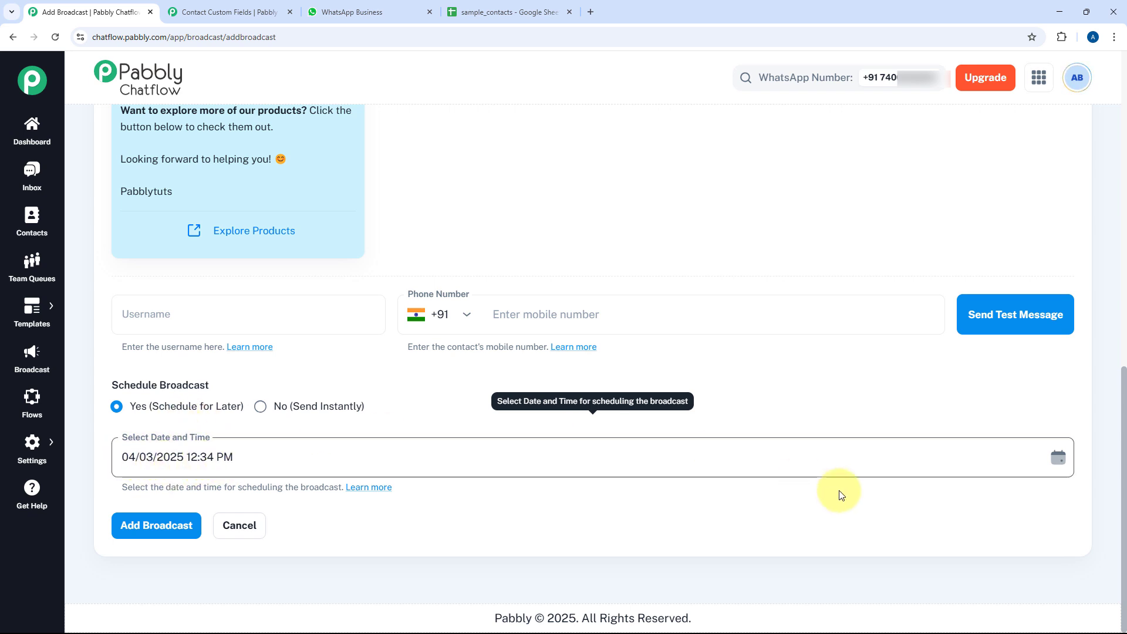
{"action": "mouse_move", "coordinate": [942, 633]}
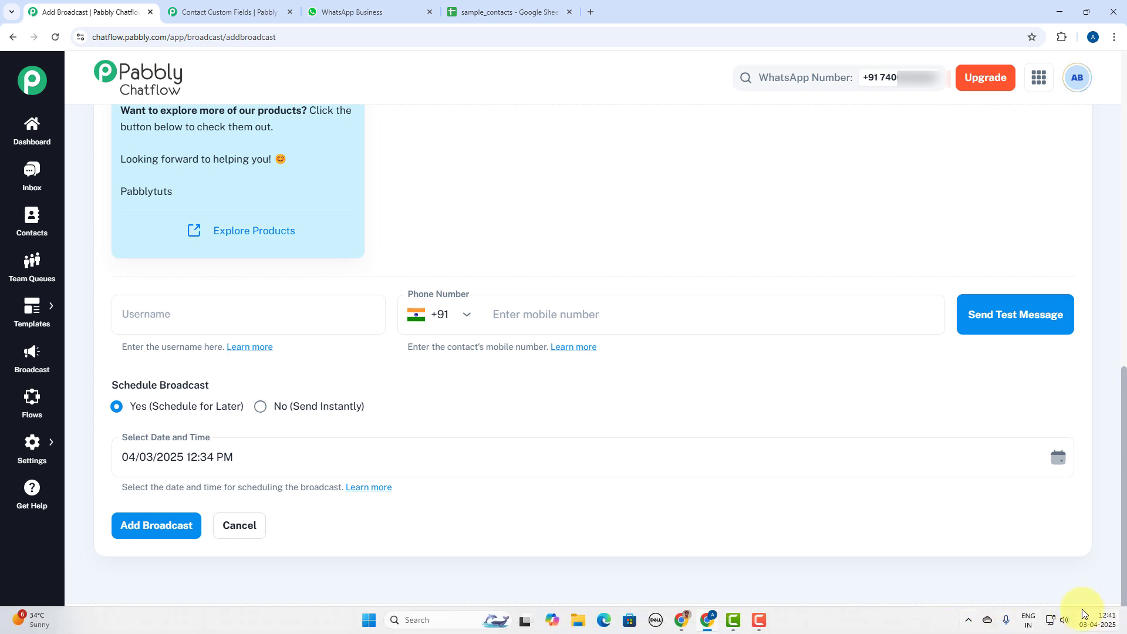
{"action": "left_click", "coordinate": [210, 458]}
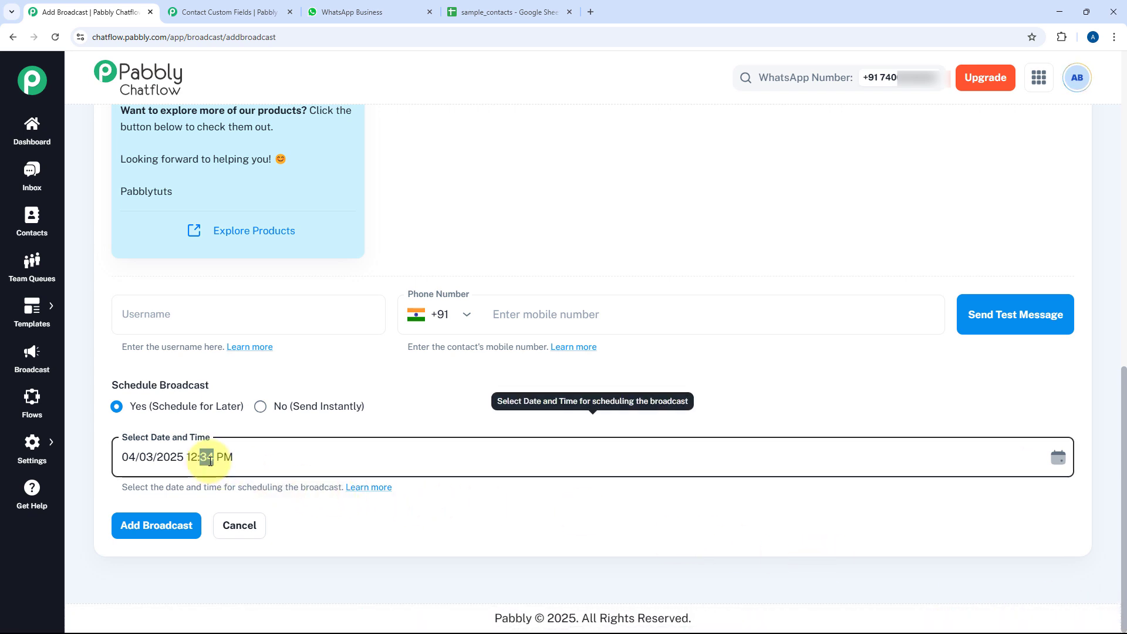
{"action": "type", "text": "45"}
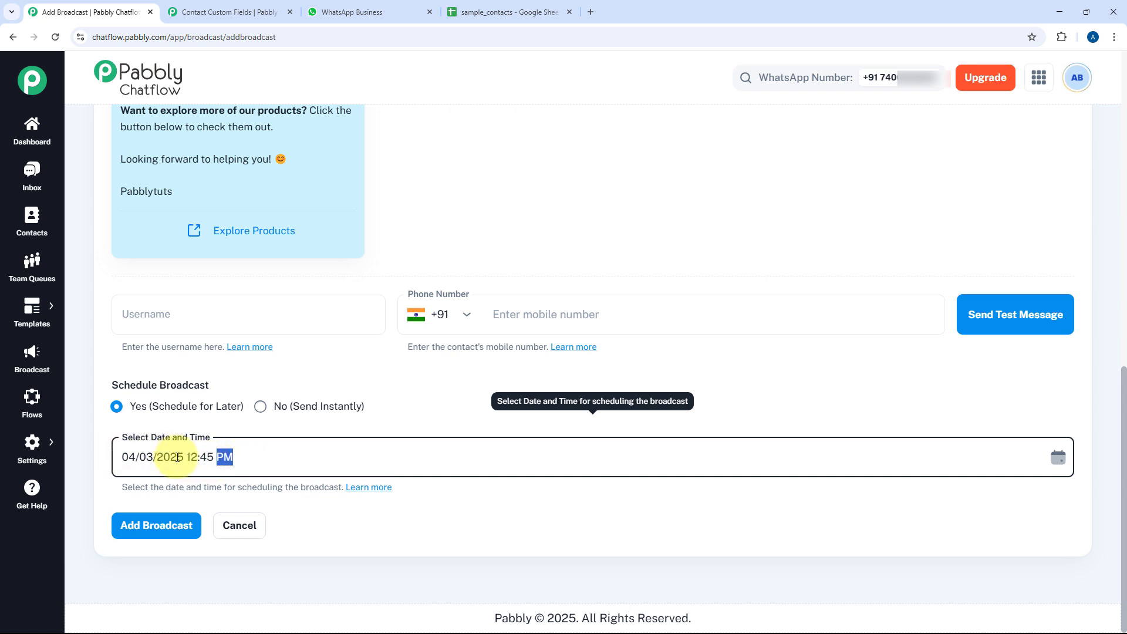
{"action": "left_click", "coordinate": [154, 524]}
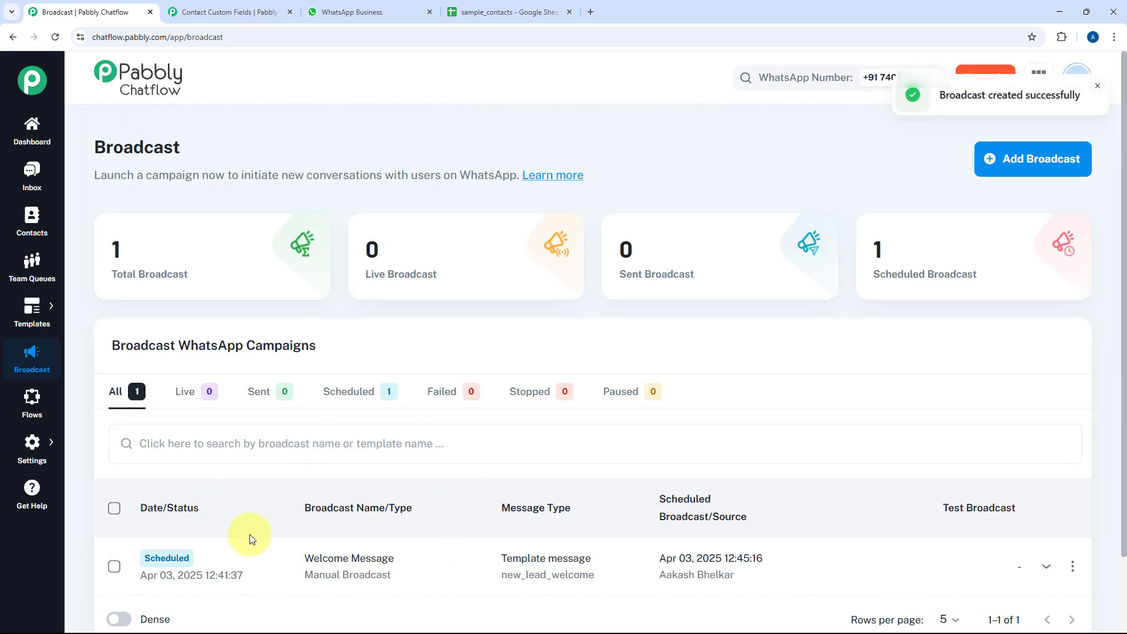
Review the Welcome Message entry in the campaign list and reload the Broadcast page to update its status
{"action": "scroll", "coordinate": [537, 512], "scroll_direction": "down", "scroll_amount": 2}
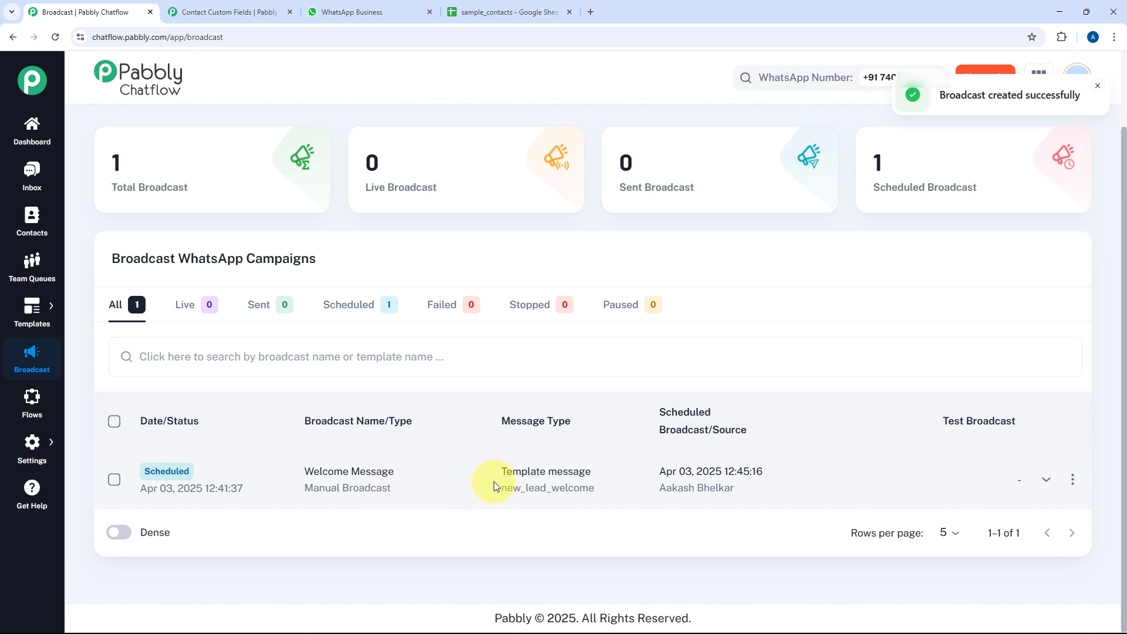
{"action": "scroll", "coordinate": [528, 294], "scroll_direction": "up", "scroll_amount": 2}
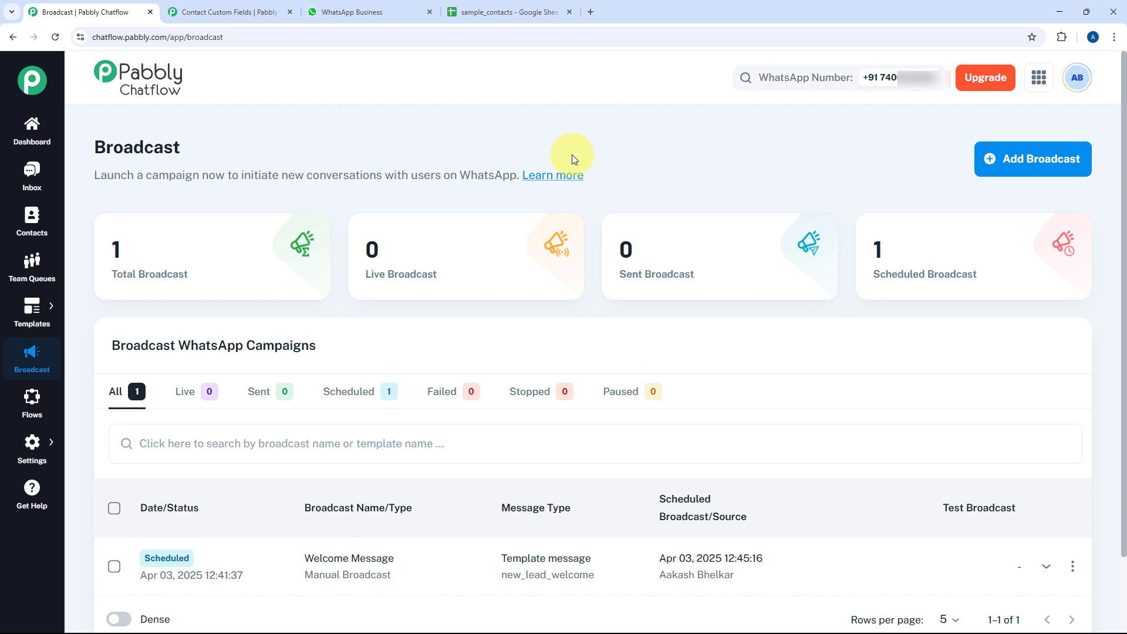
{"action": "mouse_move", "coordinate": [858, 629]}
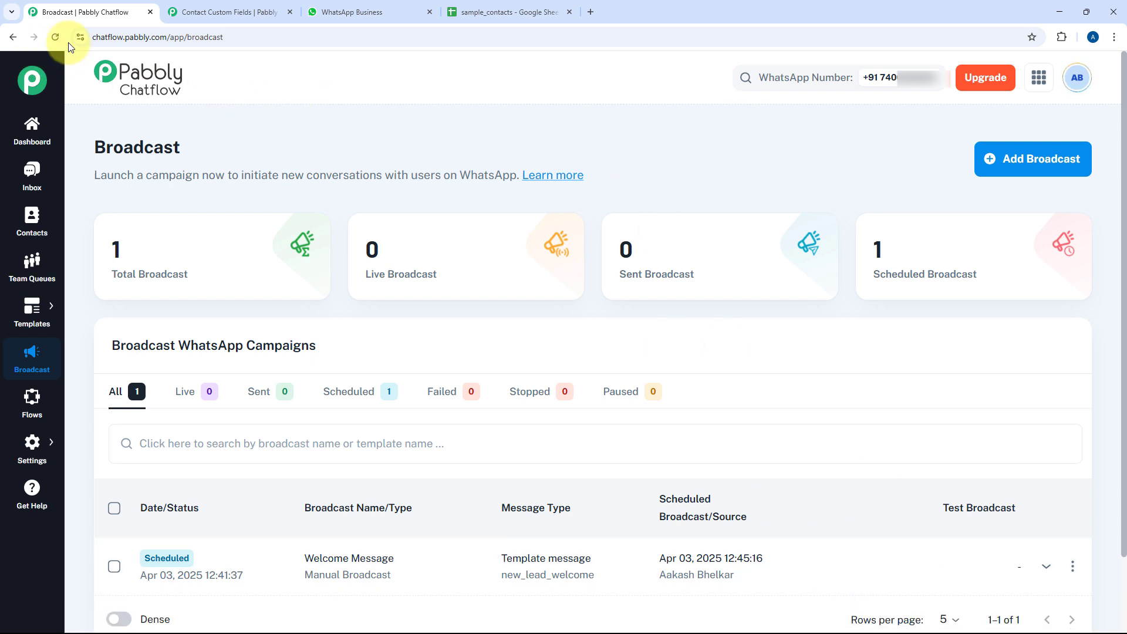
{"action": "left_click", "coordinate": [54, 37]}
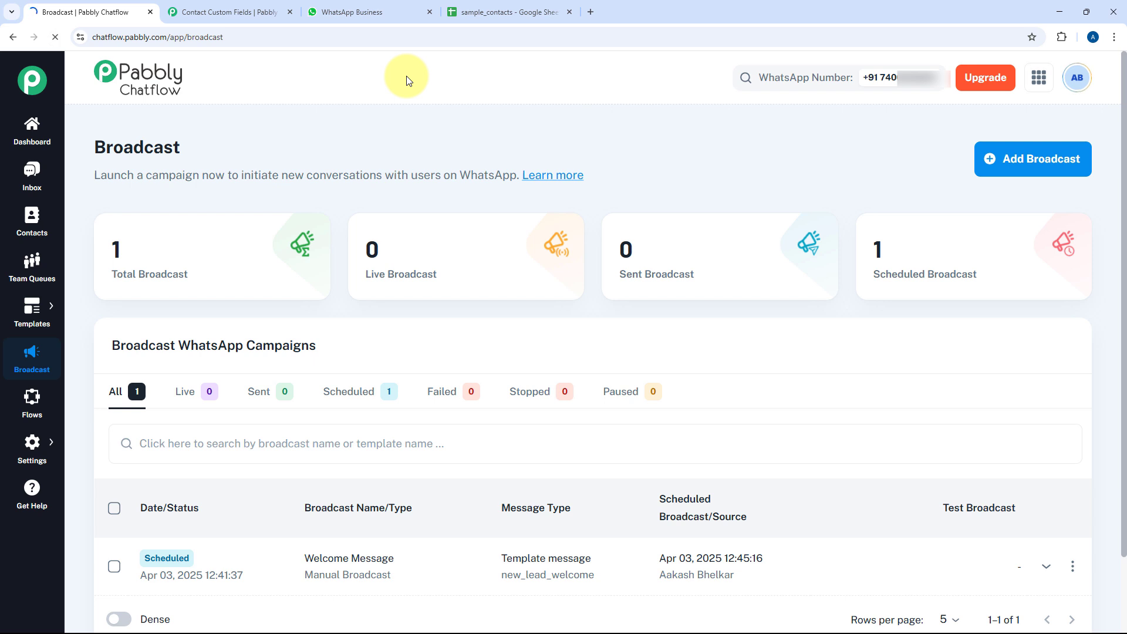
{"action": "scroll", "coordinate": [464, 212], "scroll_direction": "down", "scroll_amount": 2}
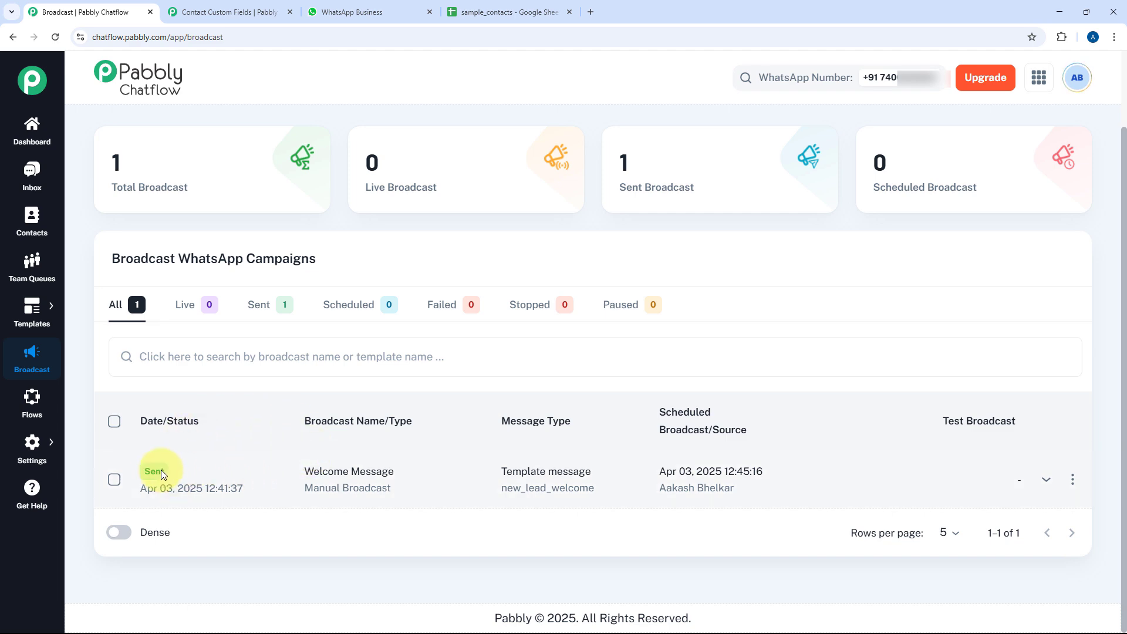
Expand the Welcome Message broadcast's details to check its receivers list and delivery stats, and collapse them again
{"action": "left_click", "coordinate": [1044, 481]}
{"action": "scroll", "coordinate": [382, 434], "scroll_direction": "down", "scroll_amount": 2}
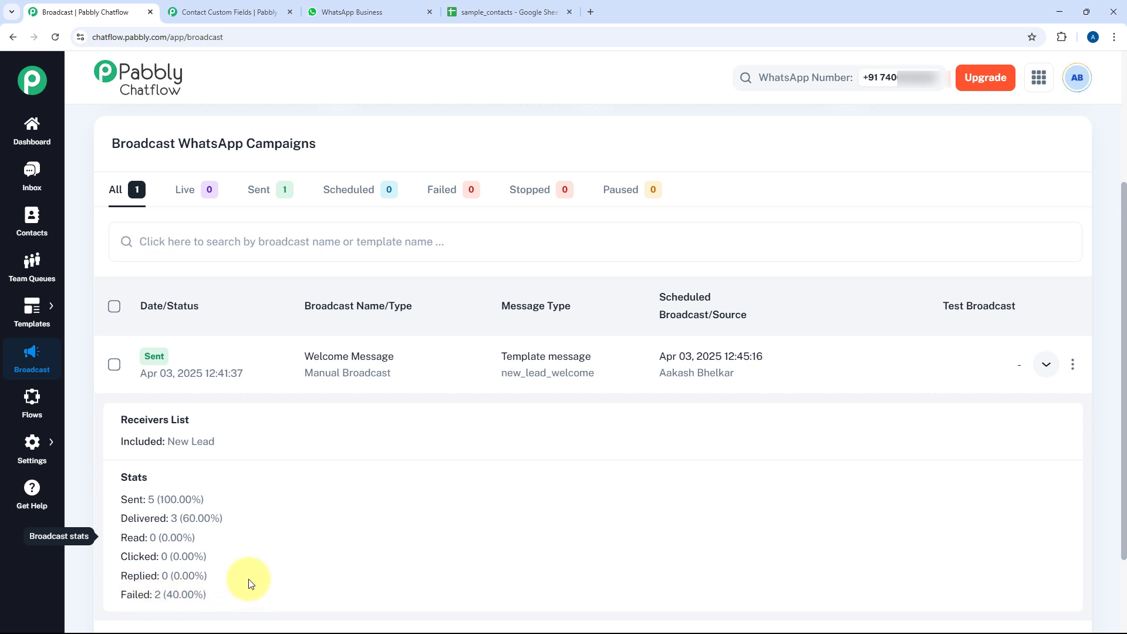
{"action": "left_click", "coordinate": [1048, 366]}
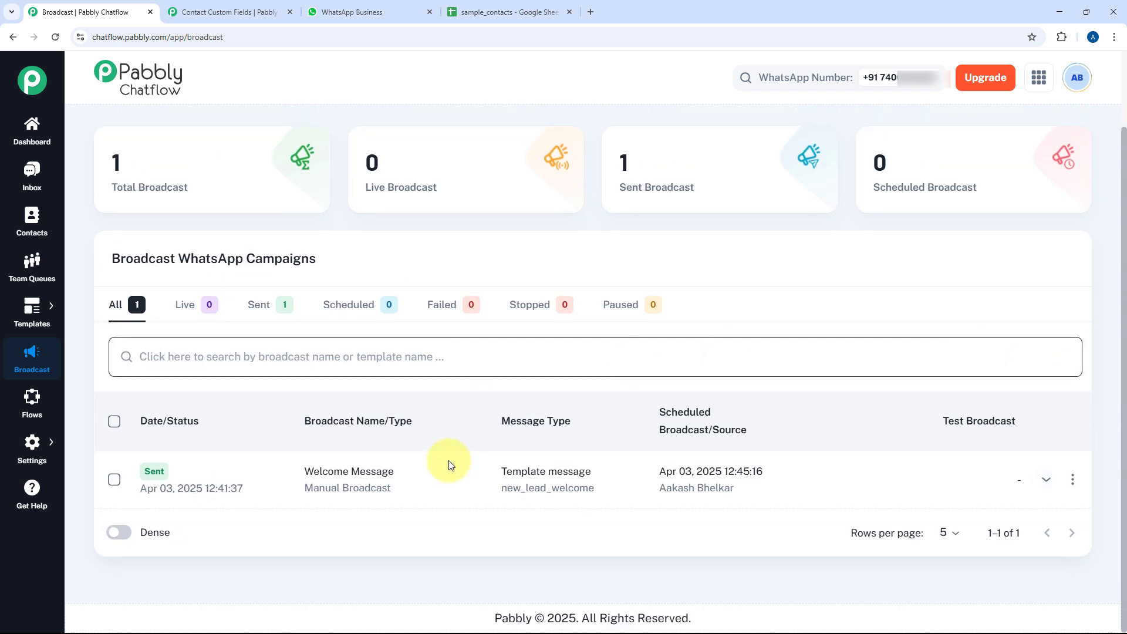
{"action": "scroll", "coordinate": [520, 372], "scroll_direction": "up", "scroll_amount": 2}
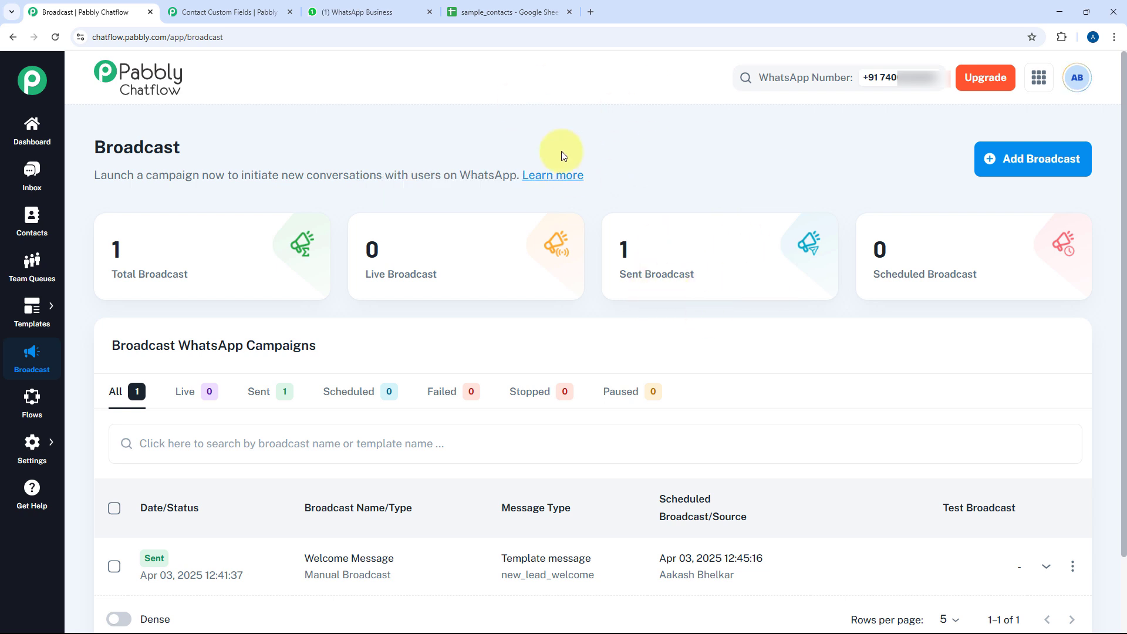
{"action": "scroll", "coordinate": [606, 160], "scroll_direction": "down", "scroll_amount": 1}
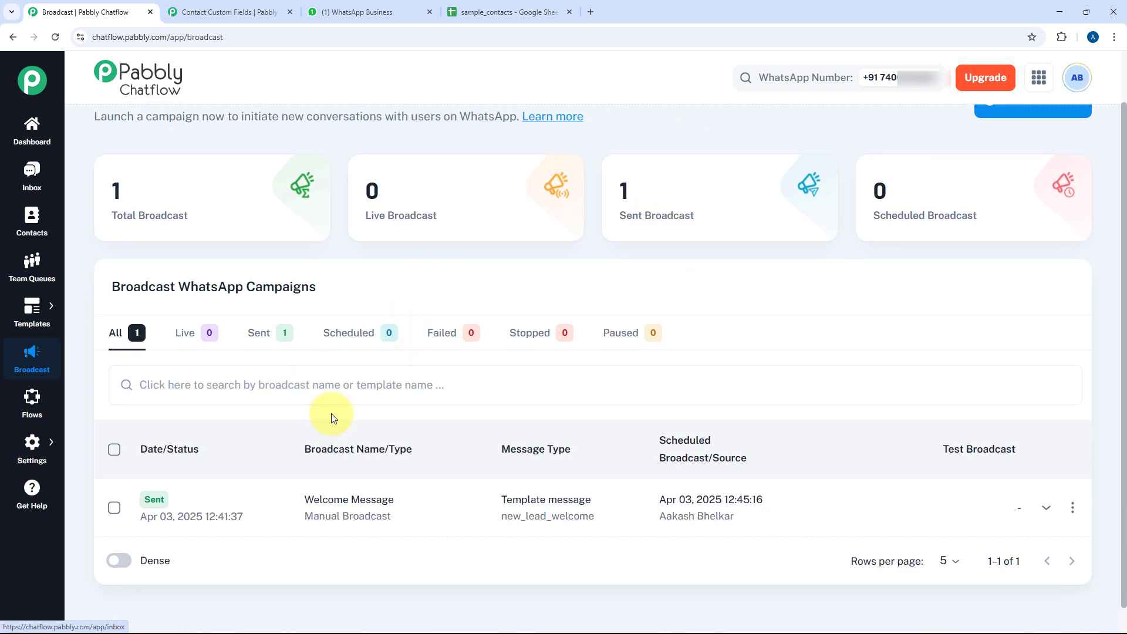
Switch to WhatsApp Web and check the personalised name and product values in the newly received broadcast message
{"action": "left_click", "coordinate": [400, 12]}
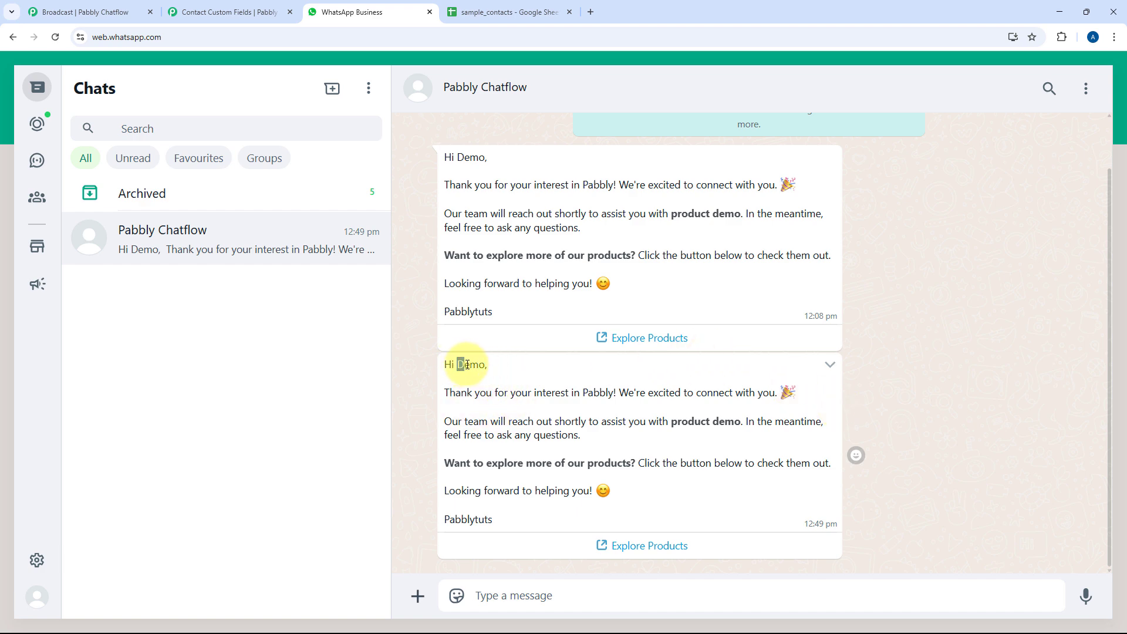
{"action": "left_click_drag", "start_coordinate": [460, 364], "coordinate": [490, 368]}
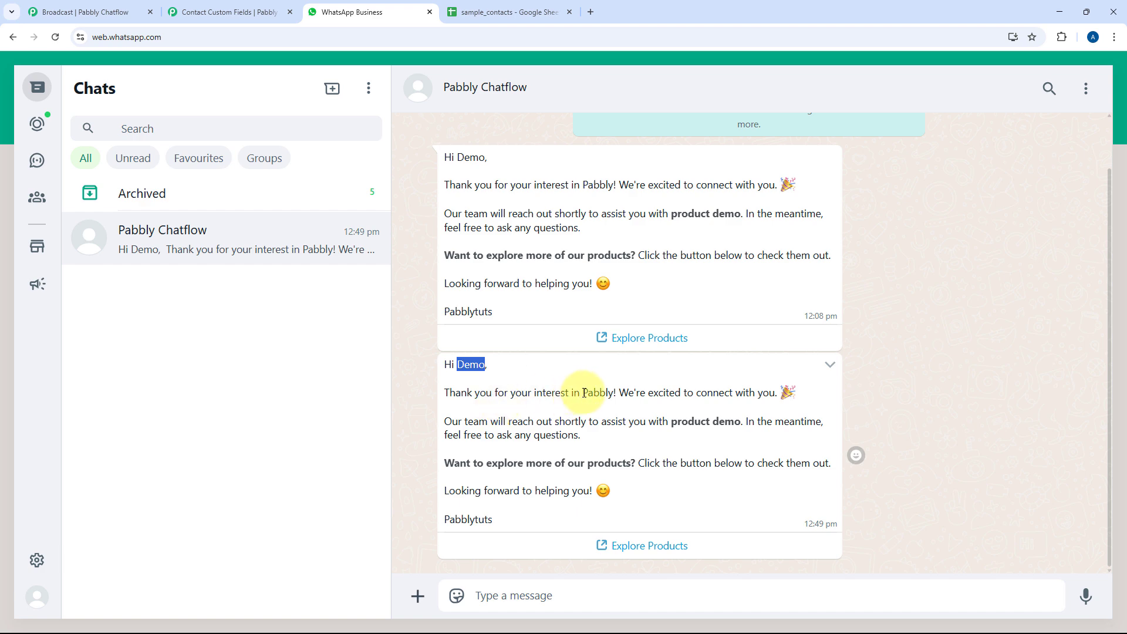
{"action": "left_click_drag", "start_coordinate": [583, 392], "coordinate": [610, 402]}
{"action": "right_click", "coordinate": [611, 401]}
{"action": "left_click", "coordinate": [697, 441]}
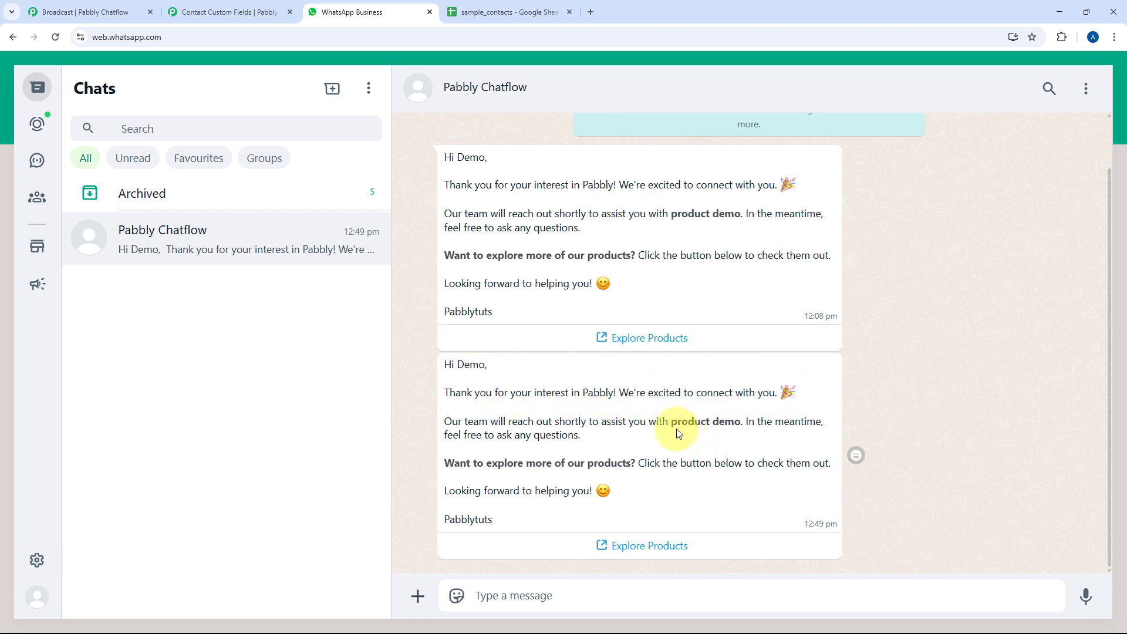
{"action": "left_click_drag", "start_coordinate": [671, 422], "coordinate": [740, 424]}
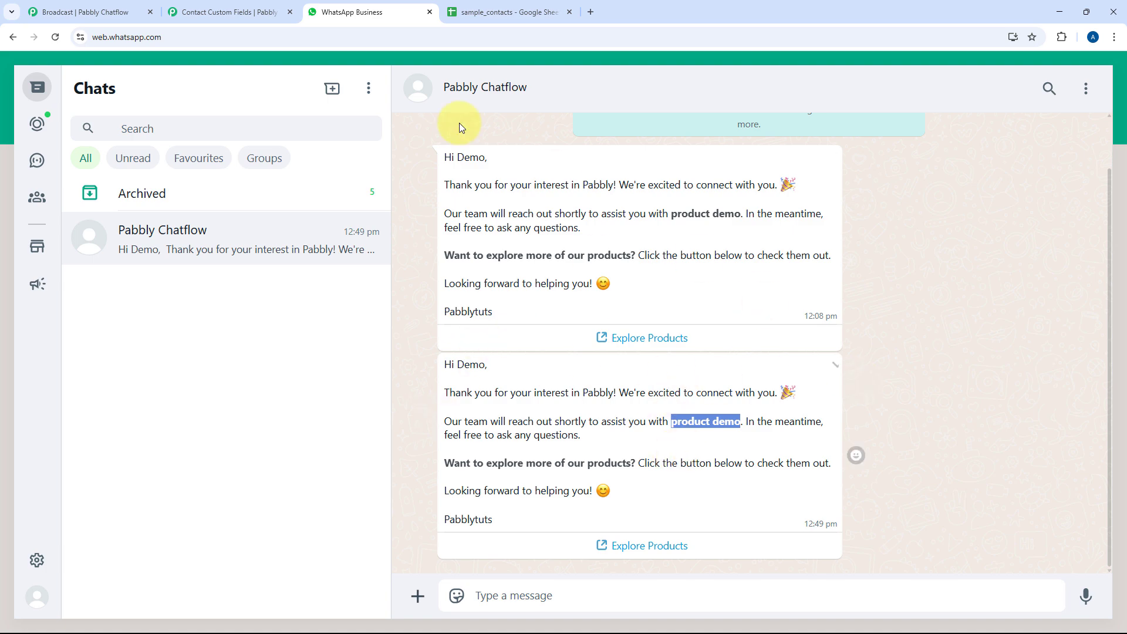
Switch back to Pabbly Chatflow and open the most recent contact's conversation in the Inbox to check the sent template message
{"action": "left_click", "coordinate": [65, 12]}
{"action": "left_click", "coordinate": [10, 174]}
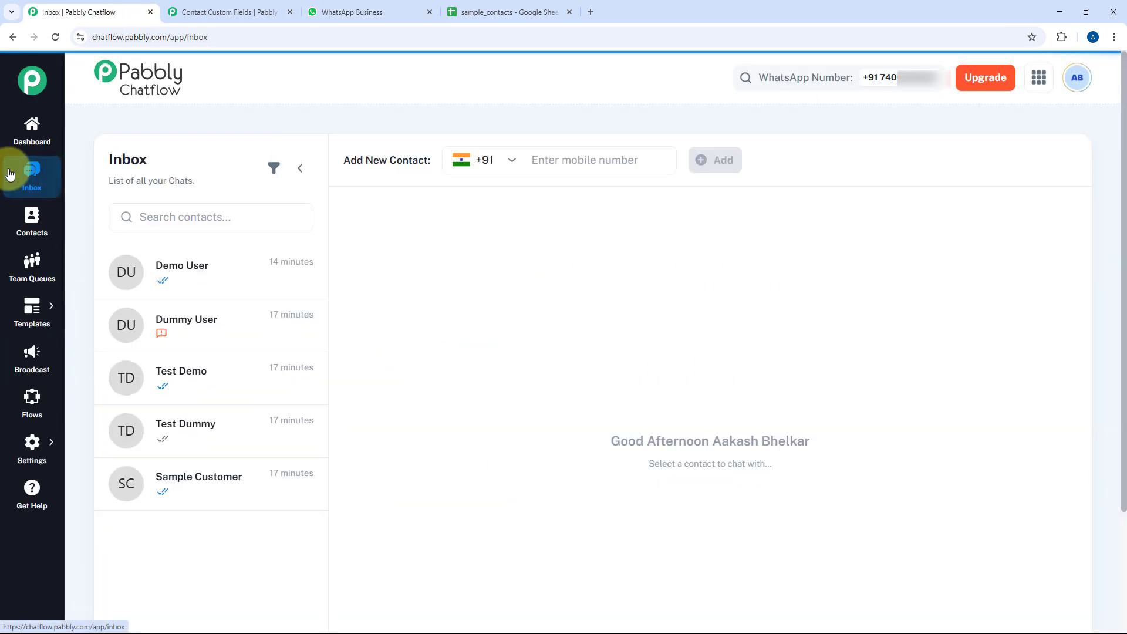
{"action": "left_click", "coordinate": [237, 277]}
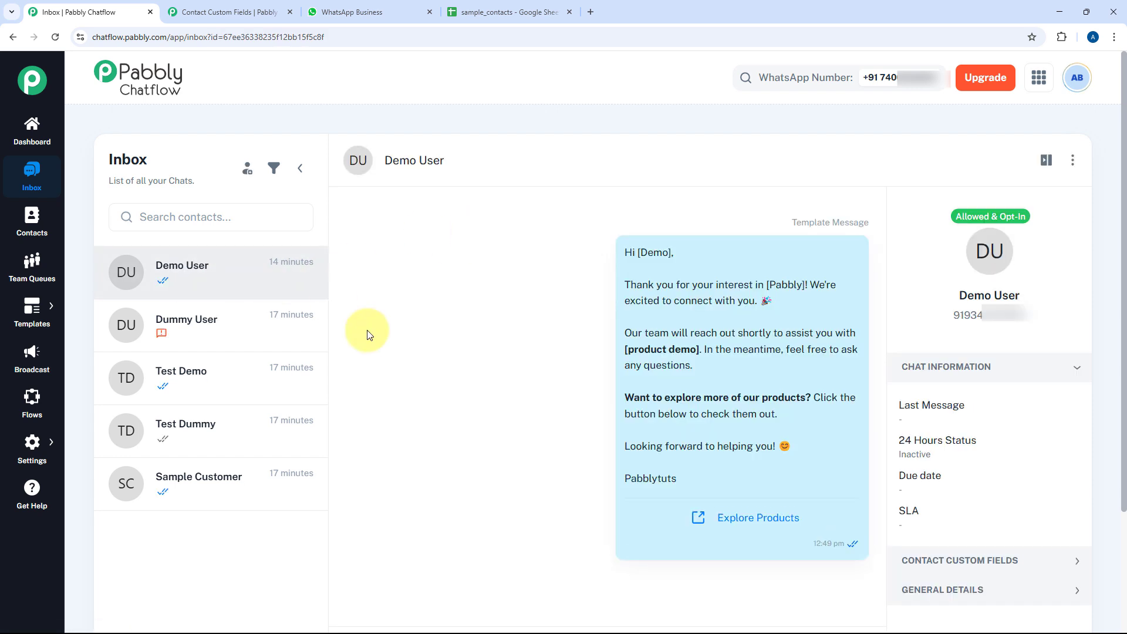
{"action": "mouse_move", "coordinate": [649, 252]}
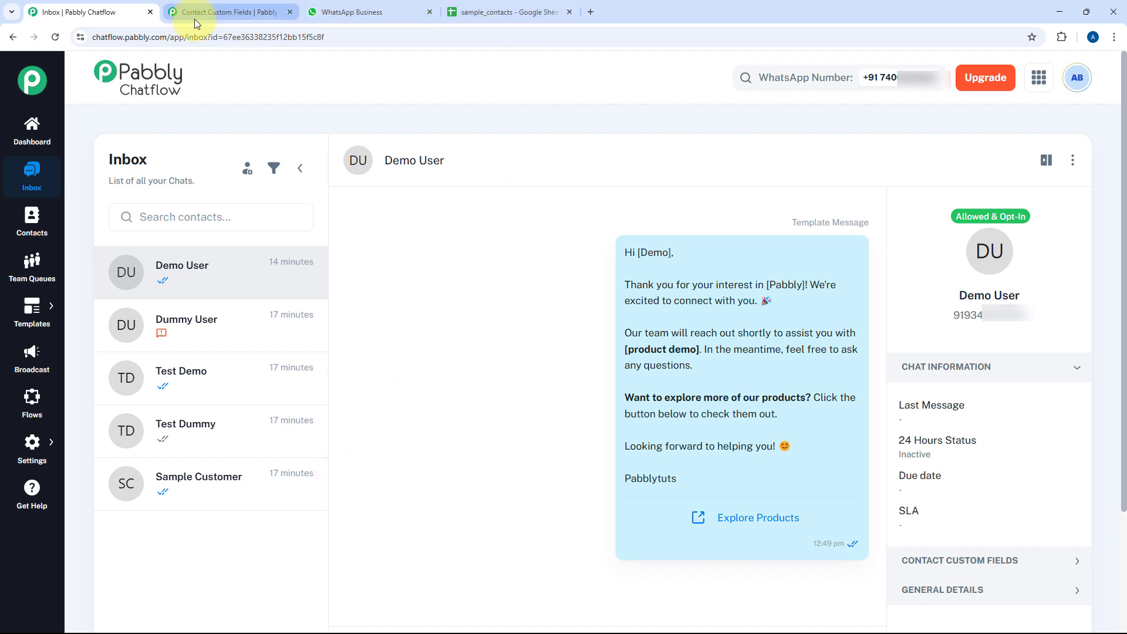
Compare the sent template with the message received in WhatsApp Web, and return to Pabbly Chatflow's Broadcast page
{"action": "left_click", "coordinate": [370, 7]}
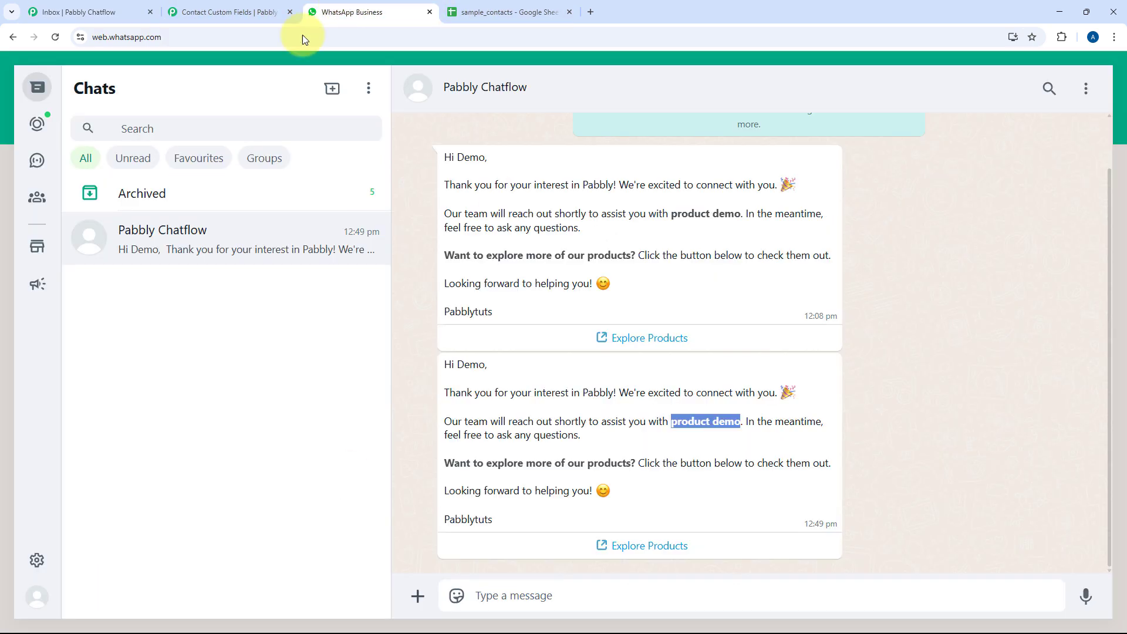
{"action": "left_click", "coordinate": [874, 312]}
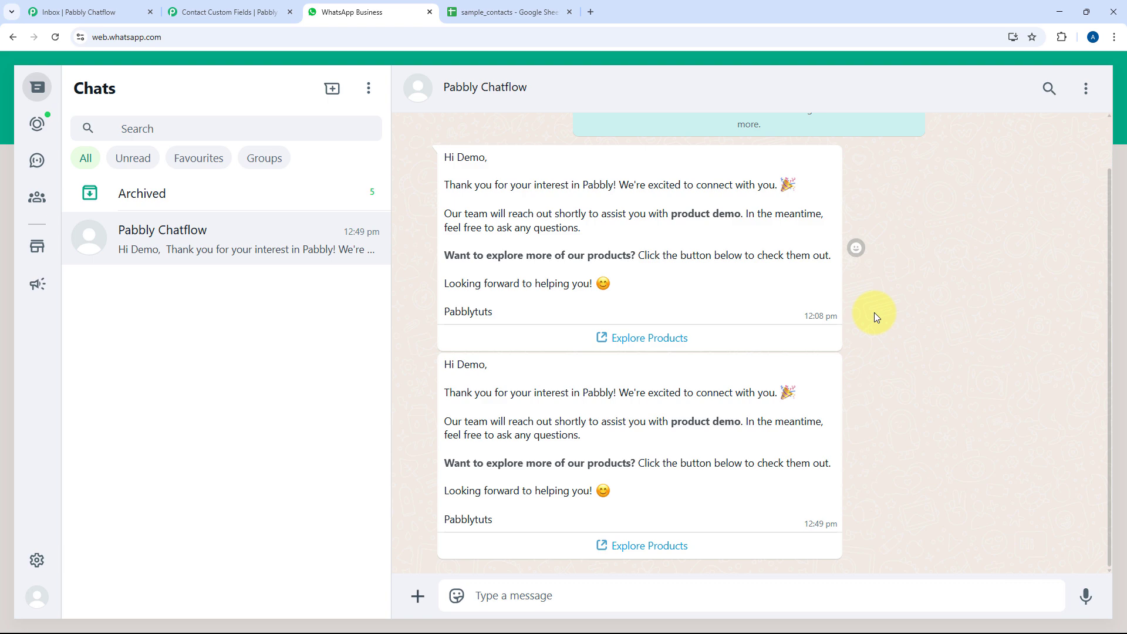
{"action": "left_click", "coordinate": [88, 11]}
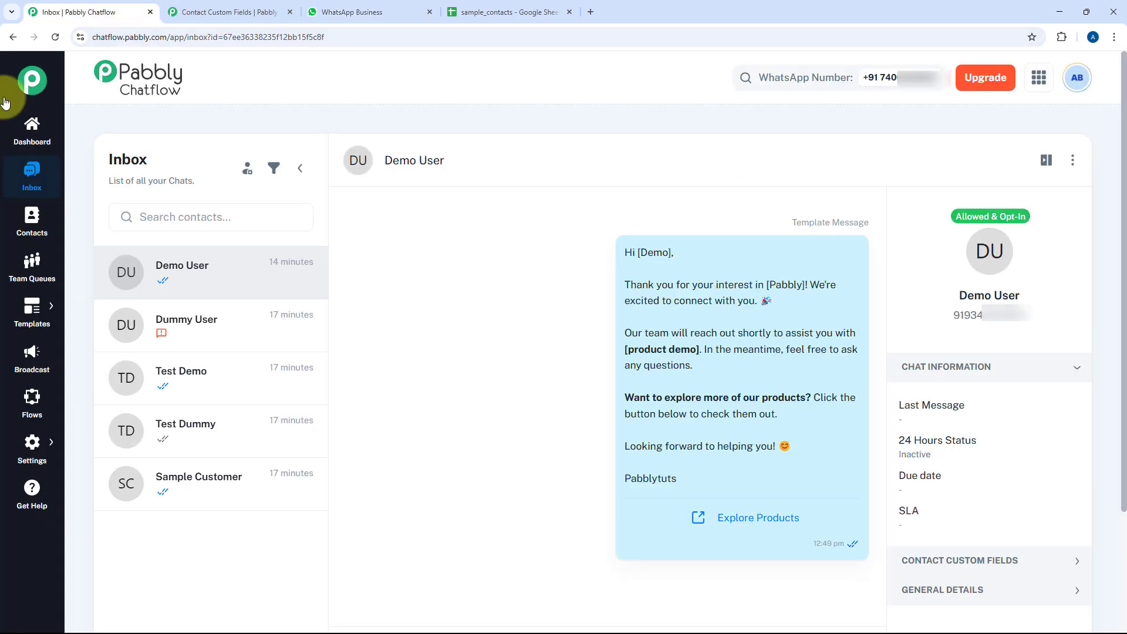
{"action": "left_click", "coordinate": [32, 355]}
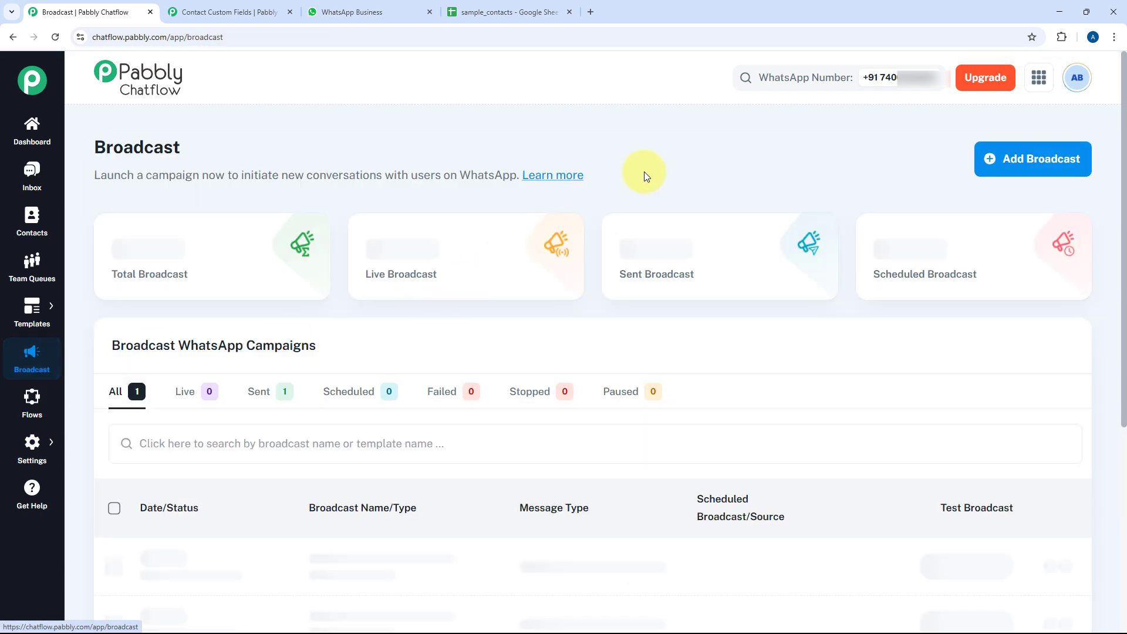